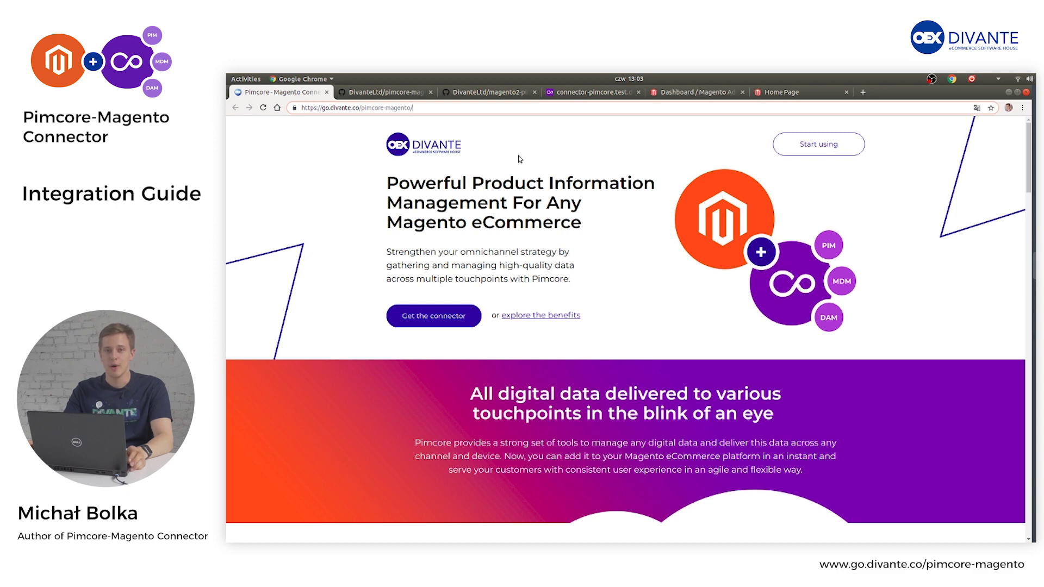
- Scroll the Divante Pimcore-Magento page down to the 'How does the connector work?' section
{"action": "scroll", "coordinate": [506, 185], "scroll_direction": "down", "scroll_amount": 10}
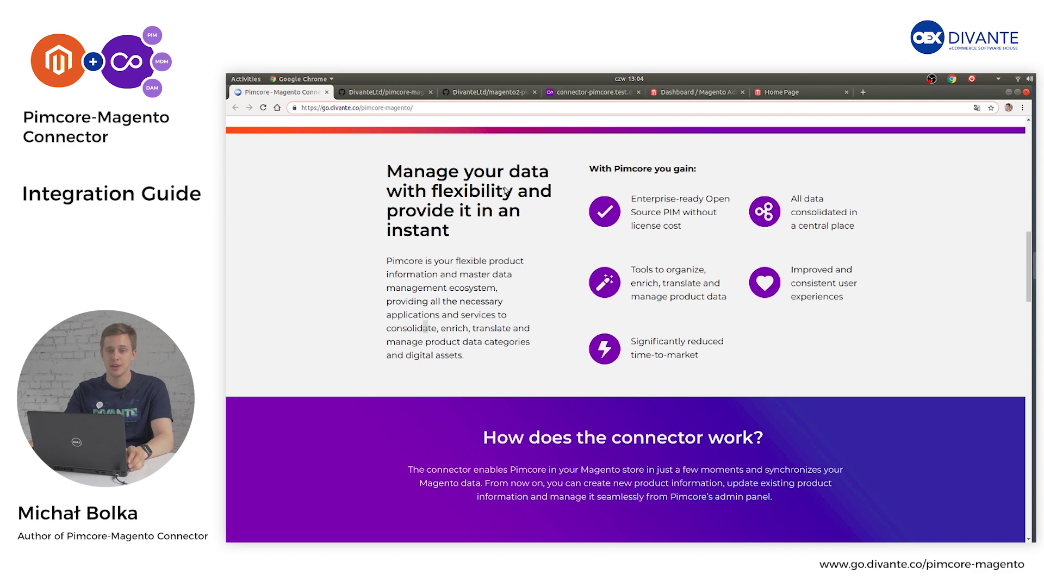
{"action": "scroll", "coordinate": [1006, 295], "scroll_direction": "down", "scroll_amount": 2}
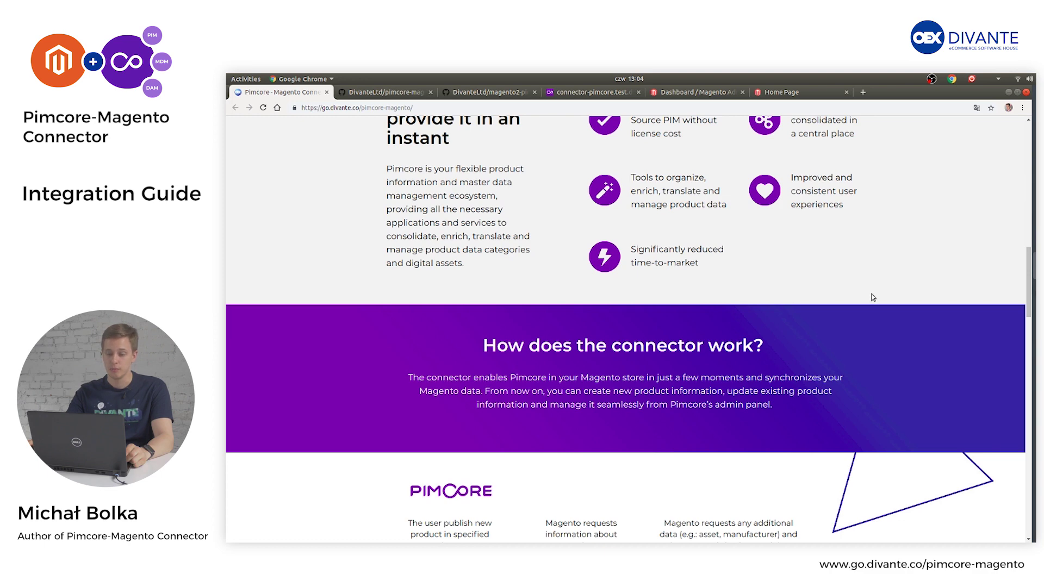
{"action": "scroll", "coordinate": [872, 298], "scroll_direction": "down", "scroll_amount": 2}
- View and scroll through the pimcore-magento2-bridge repository README
{"action": "left_click", "coordinate": [401, 96]}
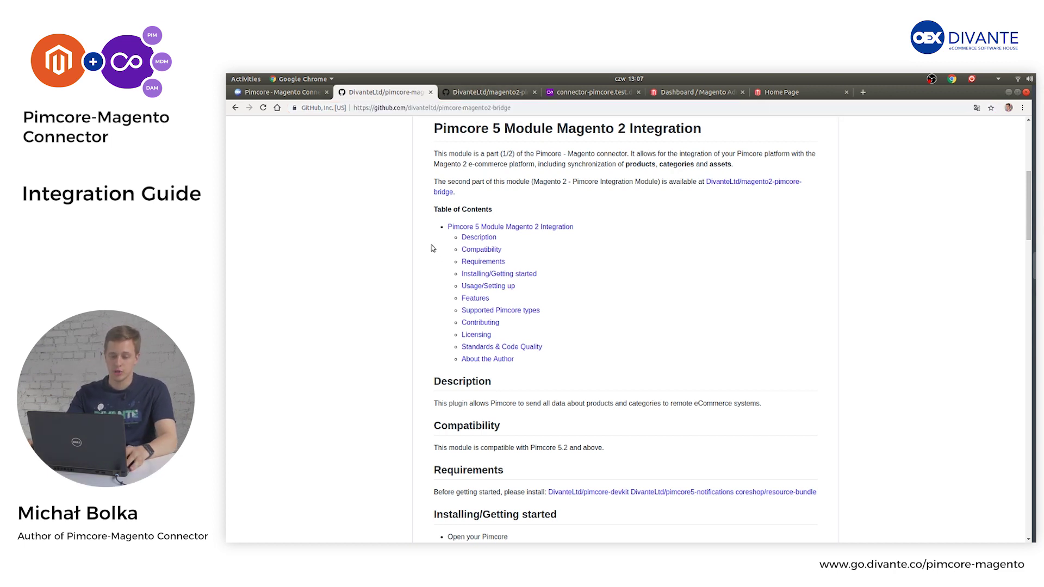
{"action": "scroll", "coordinate": [430, 245], "scroll_direction": "down", "scroll_amount": 3}
{"action": "scroll", "coordinate": [430, 246], "scroll_direction": "down", "scroll_amount": 3}
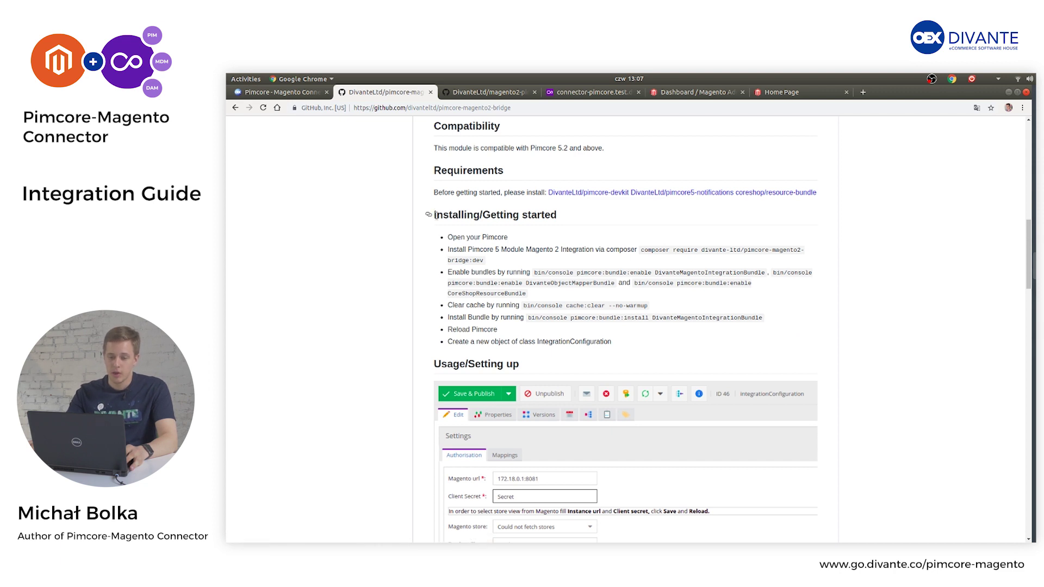
- Scroll the magento2-pimcore-bridge README to its Installing/Getting started section
{"action": "left_click", "coordinate": [472, 93]}
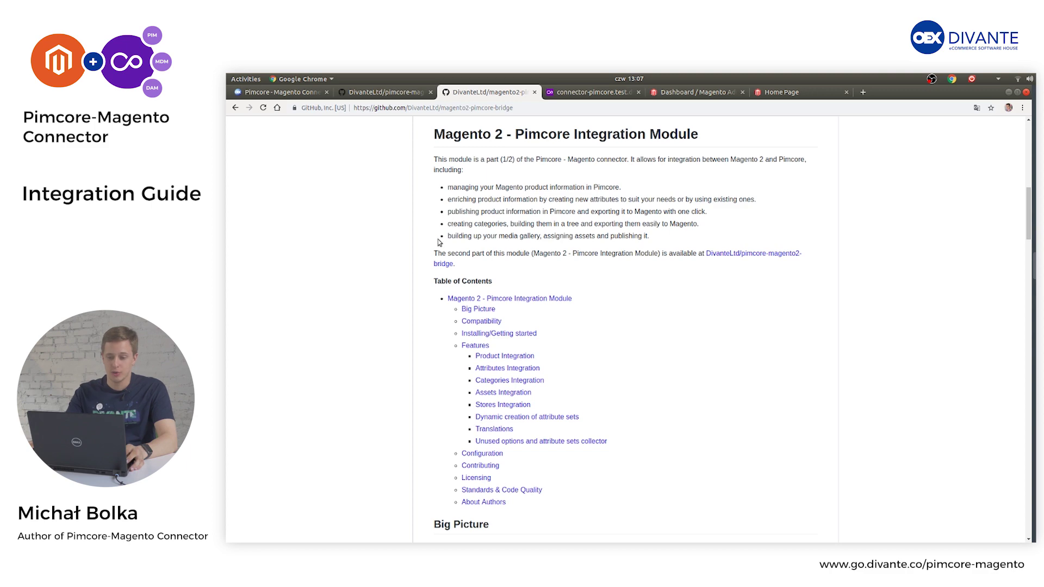
{"action": "scroll", "coordinate": [438, 250], "scroll_direction": "down", "scroll_amount": 7}
{"action": "scroll", "coordinate": [436, 249], "scroll_direction": "down", "scroll_amount": 8}
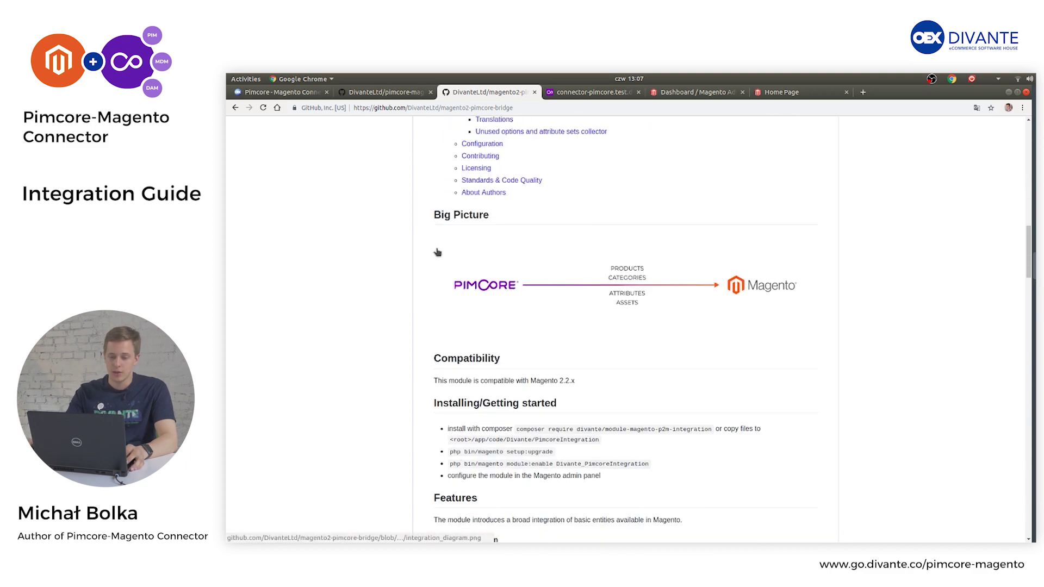
{"action": "left_click_drag", "start_coordinate": [436, 274], "coordinate": [558, 276]}
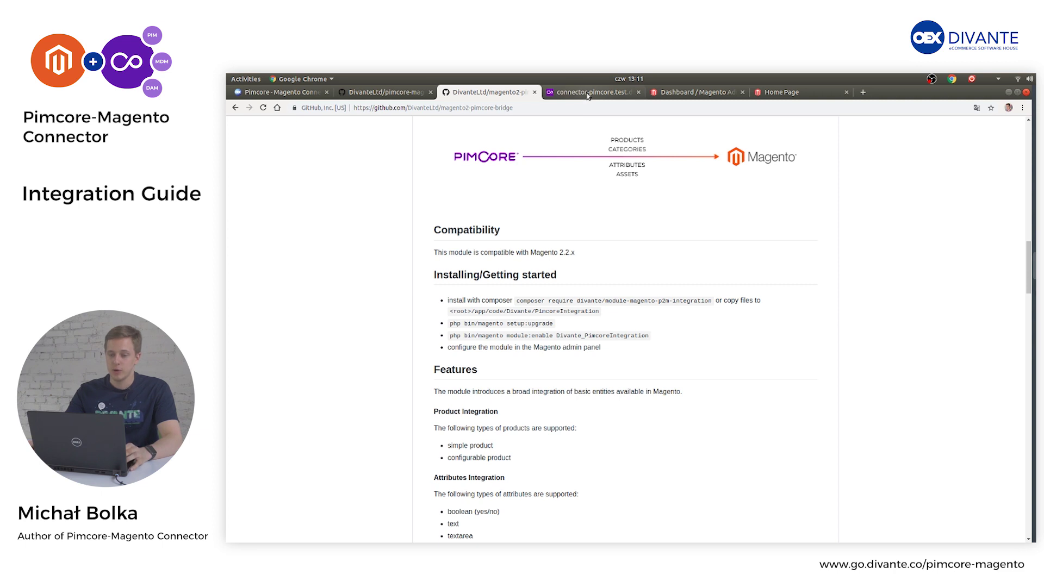
- Open the IntegratedProduct class definition from Settings > Data Objects > Classes
{"action": "left_click", "coordinate": [588, 96]}
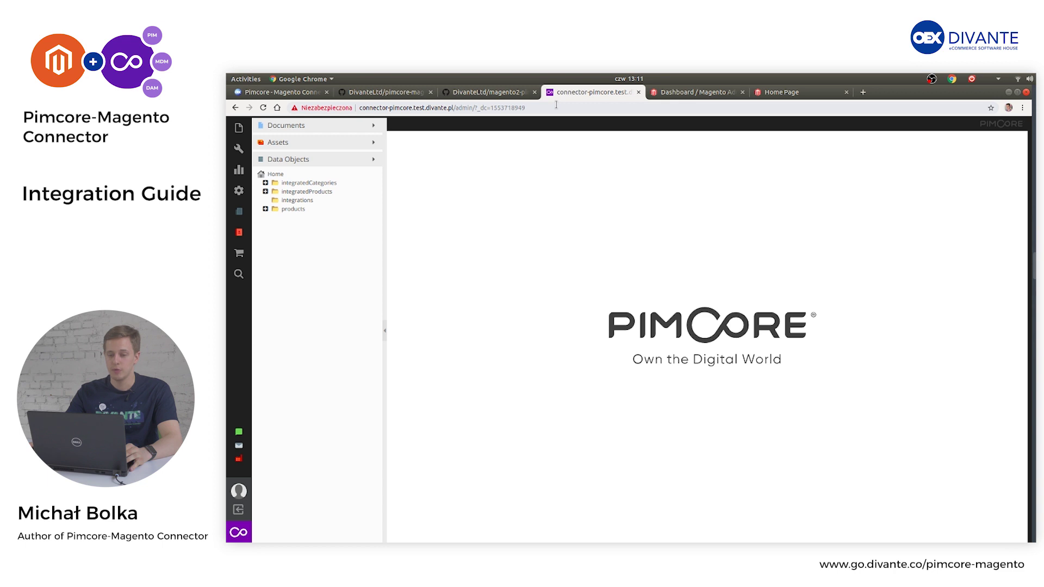
{"action": "left_click", "coordinate": [237, 191]}
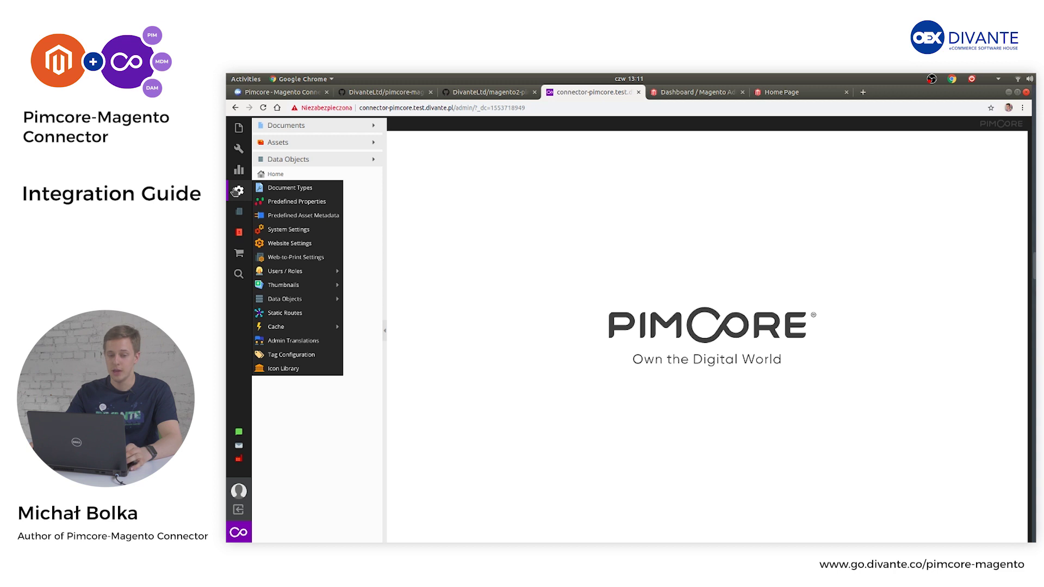
{"action": "mouse_move", "coordinate": [333, 298]}
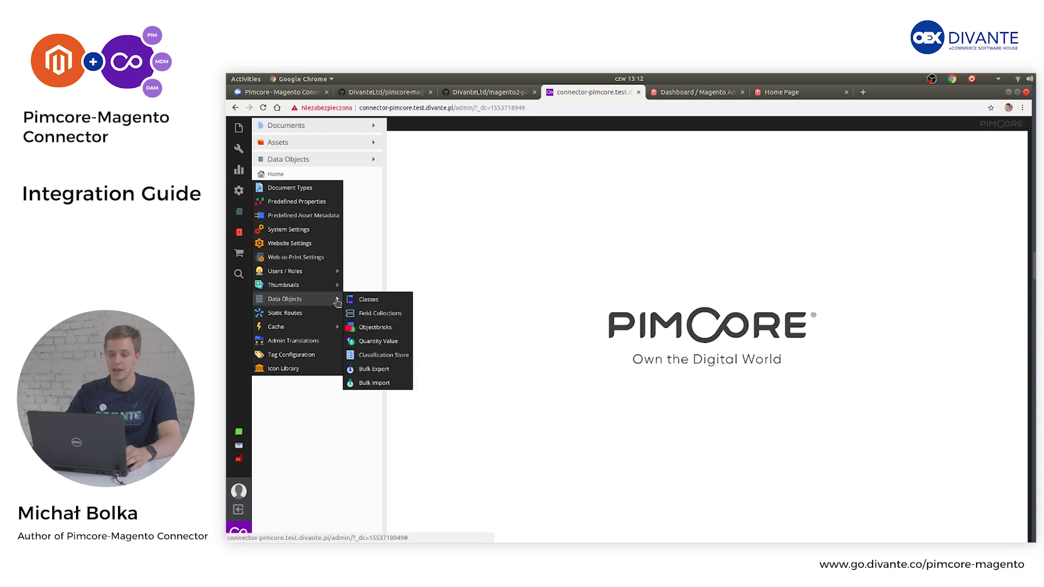
{"action": "left_click", "coordinate": [368, 300]}
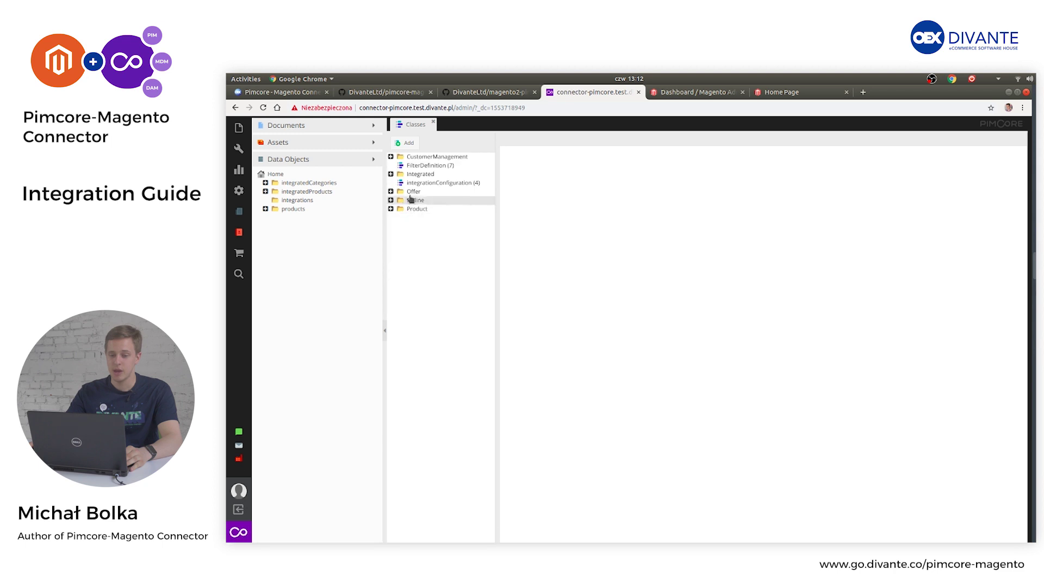
{"action": "left_click", "coordinate": [391, 174]}
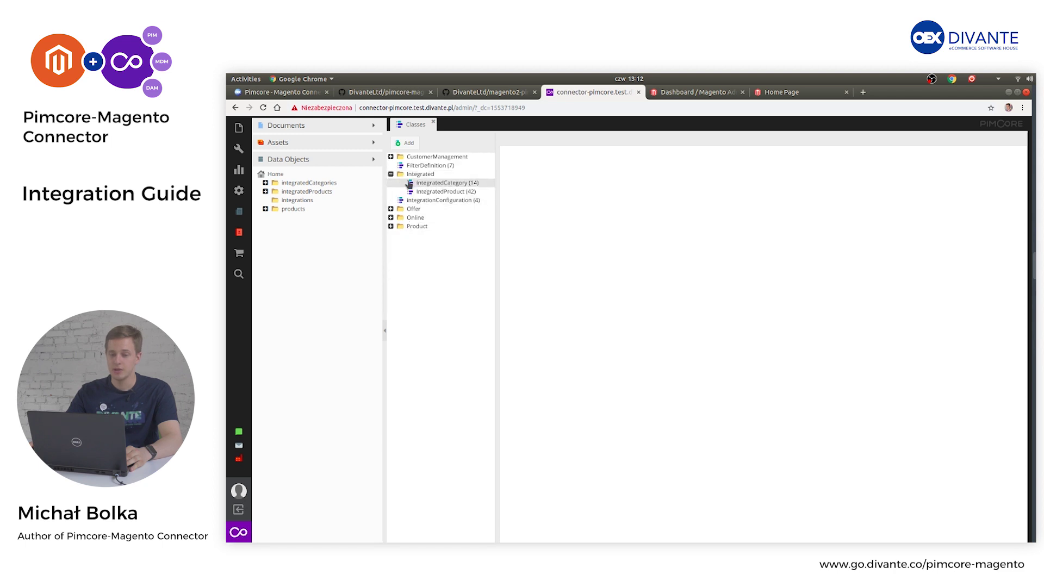
{"action": "left_click", "coordinate": [434, 193]}
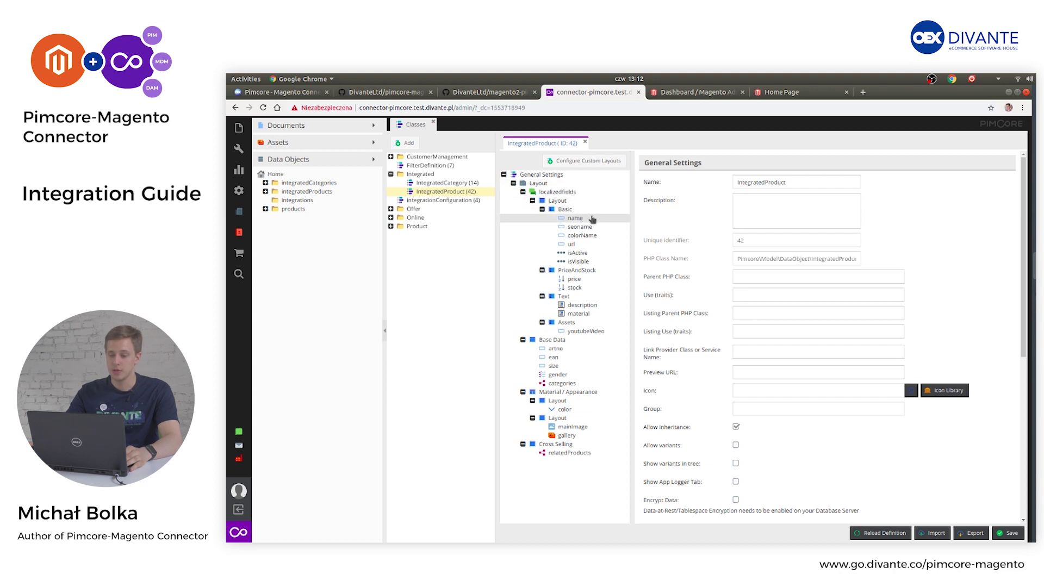
- Review the name, description, url, isActive, isVisible and ean field settings
{"action": "left_click", "coordinate": [592, 219]}
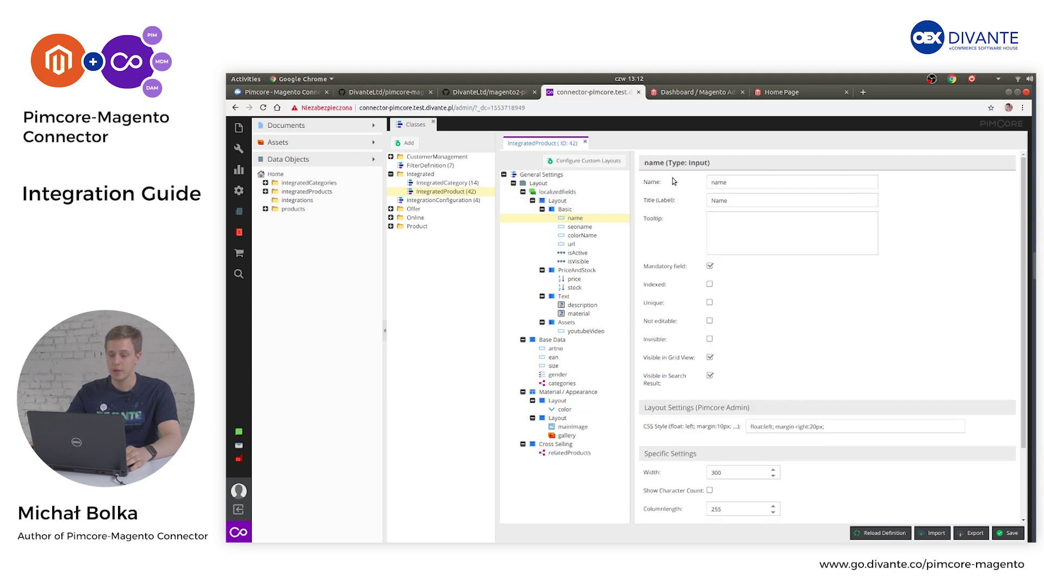
{"action": "left_click", "coordinate": [582, 305]}
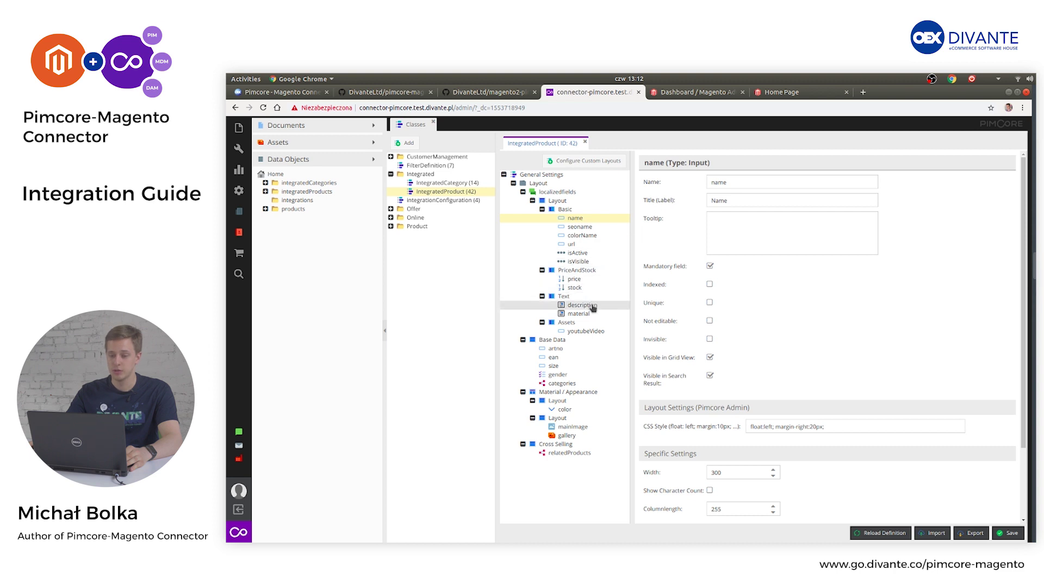
{"action": "left_click", "coordinate": [572, 245]}
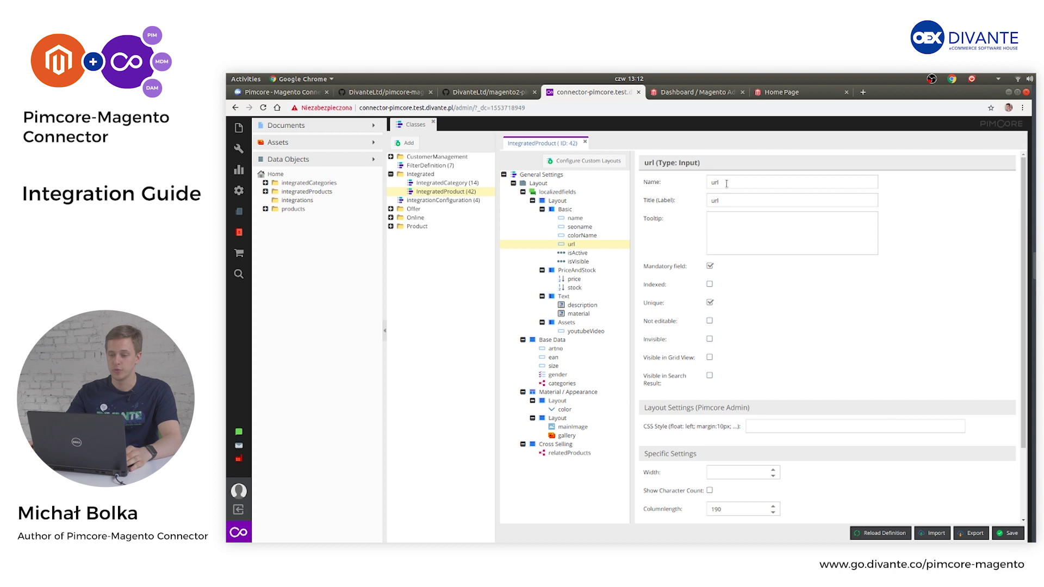
{"action": "left_click", "coordinate": [592, 253]}
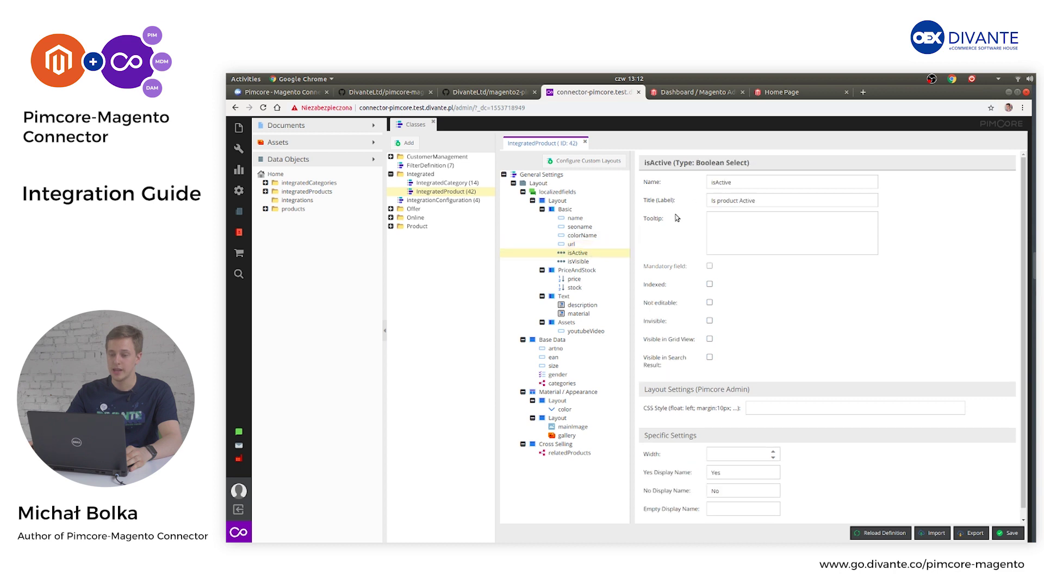
{"action": "left_click", "coordinate": [736, 184]}
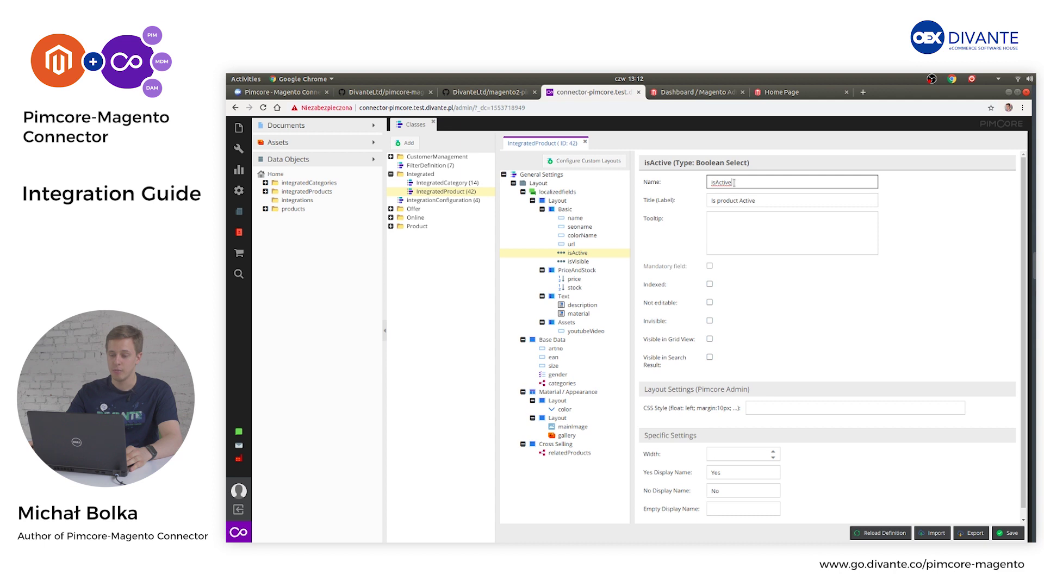
{"action": "left_click", "coordinate": [598, 263]}
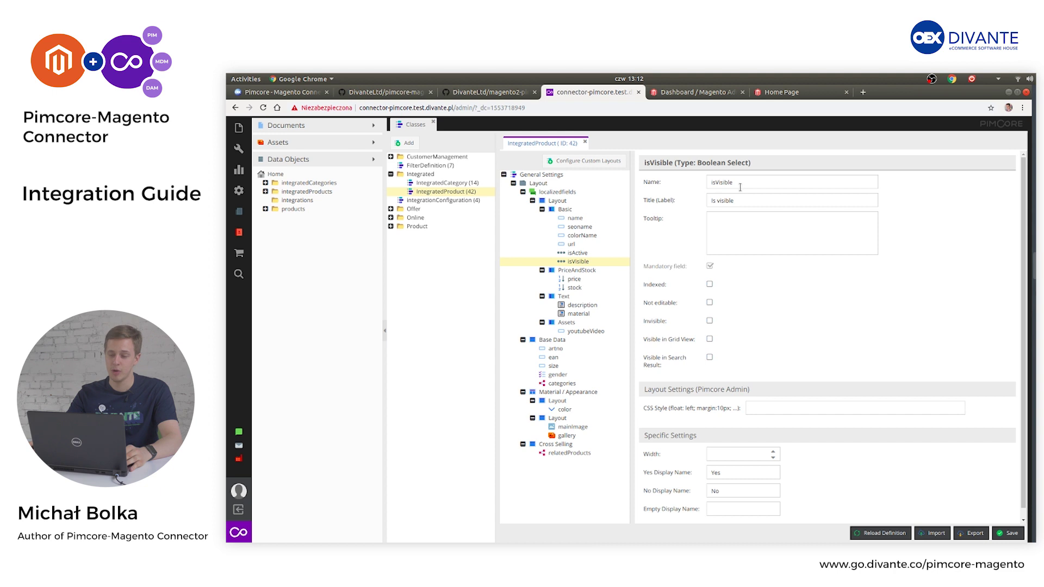
{"action": "key", "text": "Down"}
{"action": "key", "text": "Down"}
{"action": "key", "text": "Down"}
{"action": "key", "text": "Down"}
{"action": "key", "text": "Down"}
{"action": "key", "text": "Down"}
{"action": "key", "text": "Down"}
{"action": "key", "text": "Down"}
{"action": "key", "text": "Down"}
{"action": "key", "text": "Down"}
{"action": "key", "text": "Down"}
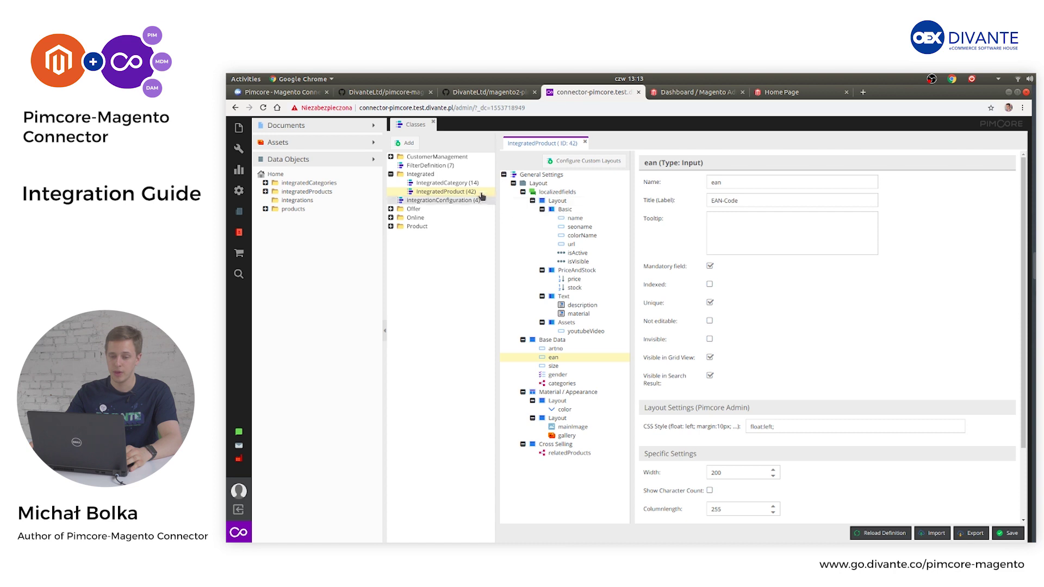
- Open the IntegratedCategory class and review its name, seoname and active fields
{"action": "left_click", "coordinate": [462, 184]}
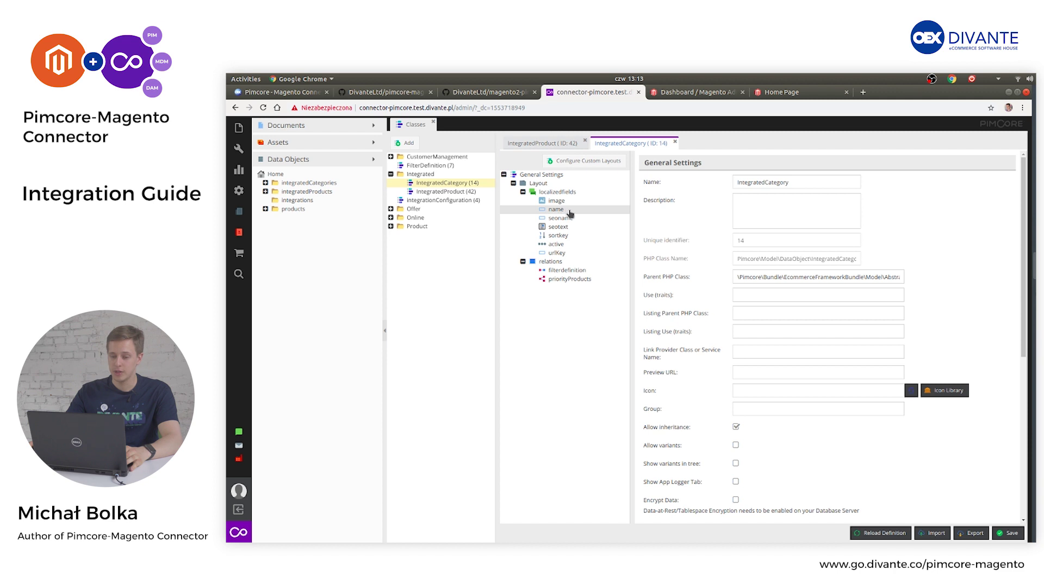
{"action": "left_click", "coordinate": [557, 210]}
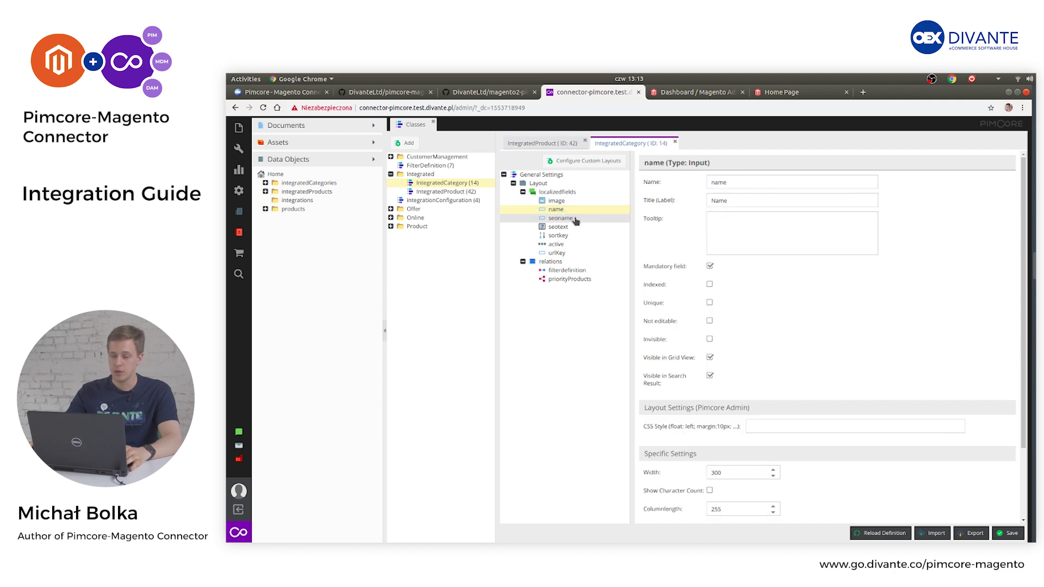
{"action": "left_click", "coordinate": [575, 220]}
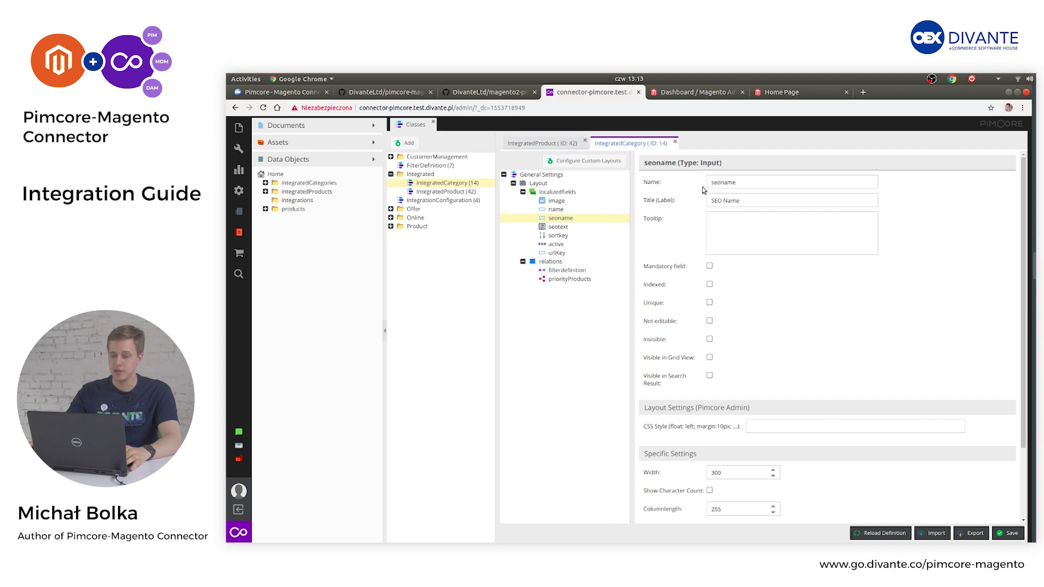
{"action": "left_click", "coordinate": [574, 245]}
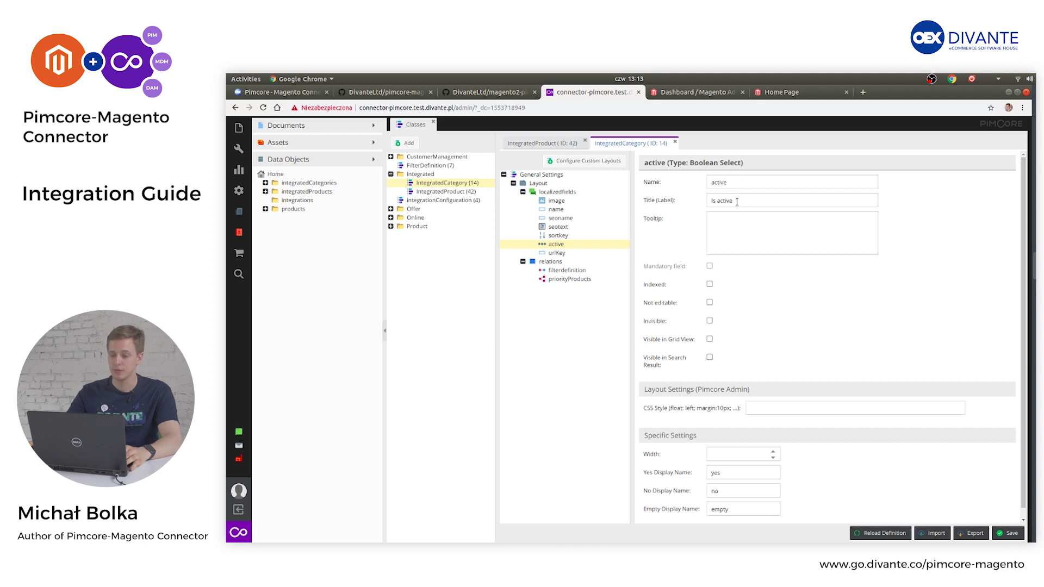
- Give the urlKey field the label 'Url', then check the image field
{"action": "left_click", "coordinate": [552, 253]}
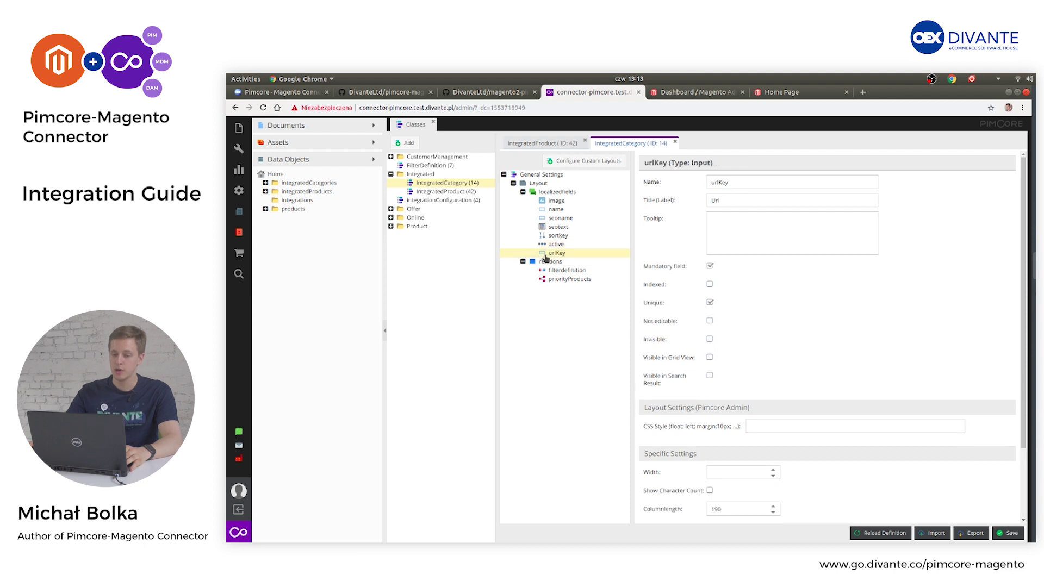
{"action": "left_click", "coordinate": [713, 200]}
{"action": "type", "text": "Url"}
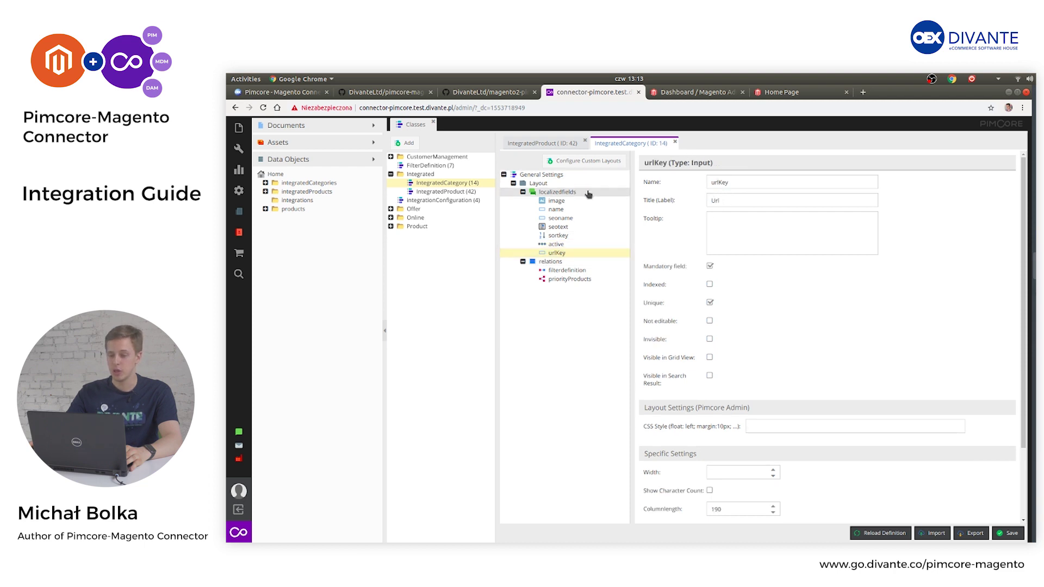
{"action": "left_click", "coordinate": [560, 203]}
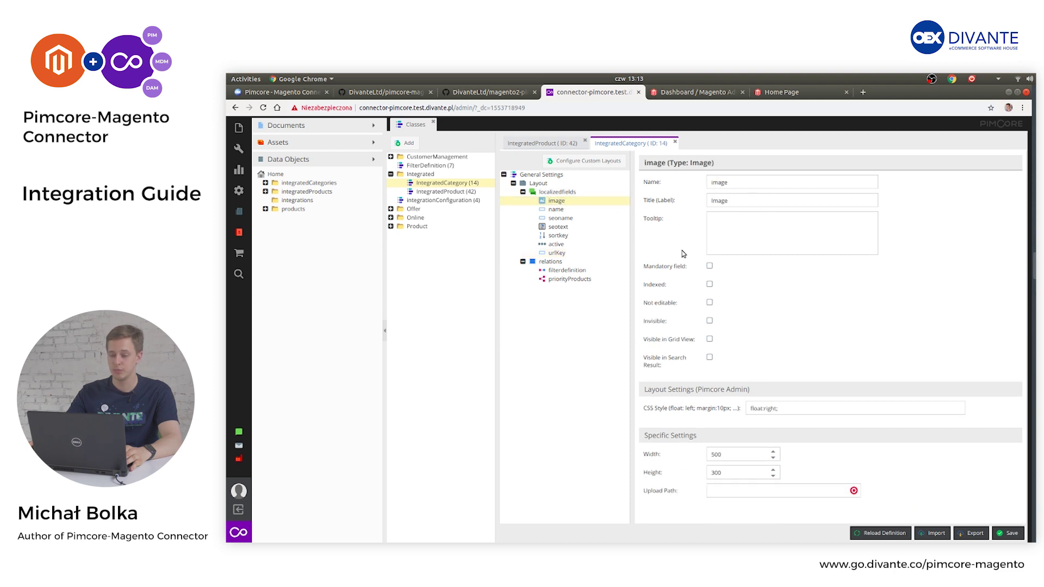
- Enable the Web Service API in system settings, save, and reload Pimcore
{"action": "left_click", "coordinate": [241, 191]}
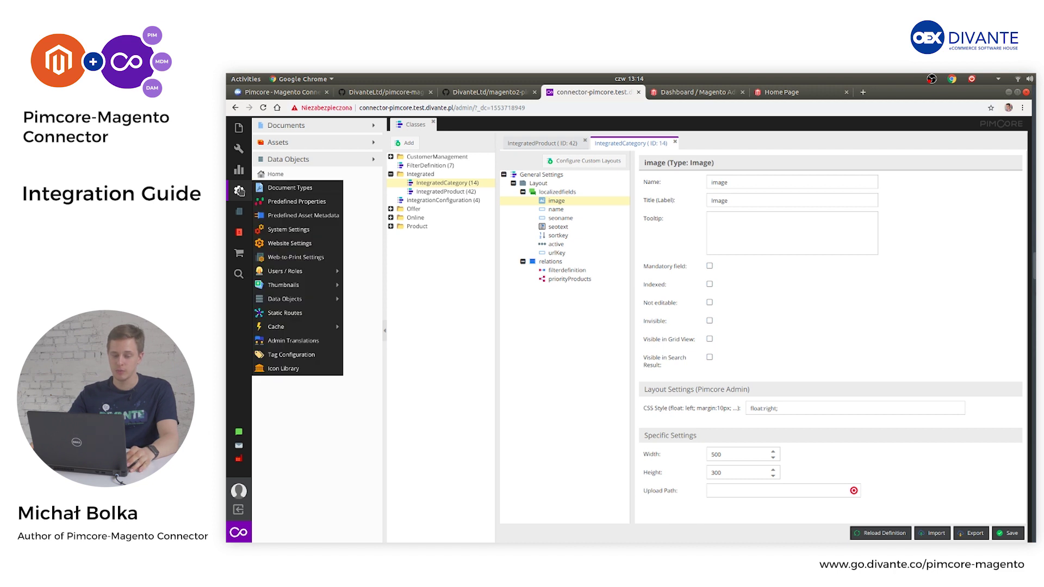
{"action": "left_click", "coordinate": [289, 227]}
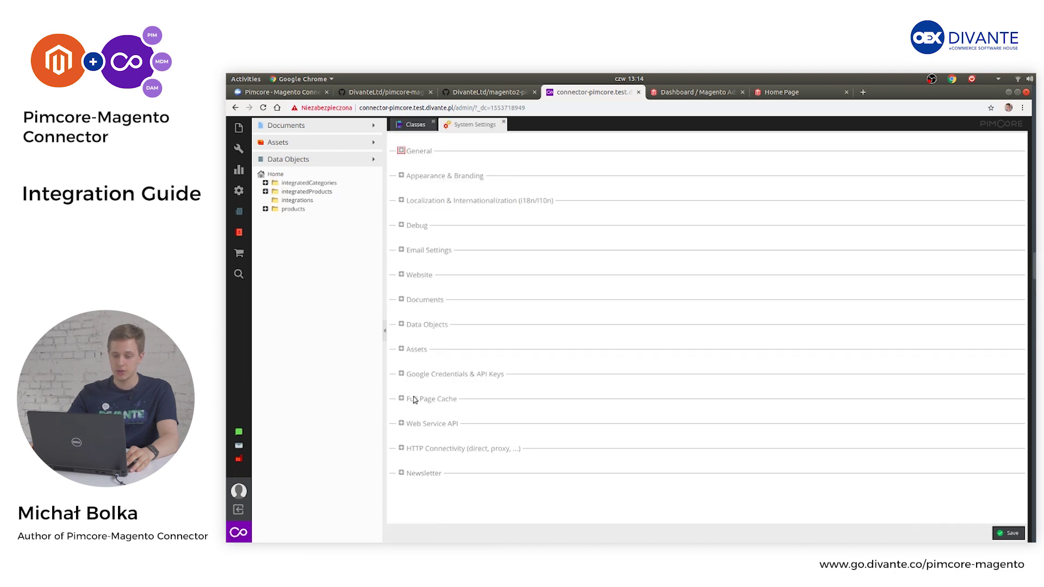
{"action": "left_click", "coordinate": [402, 426]}
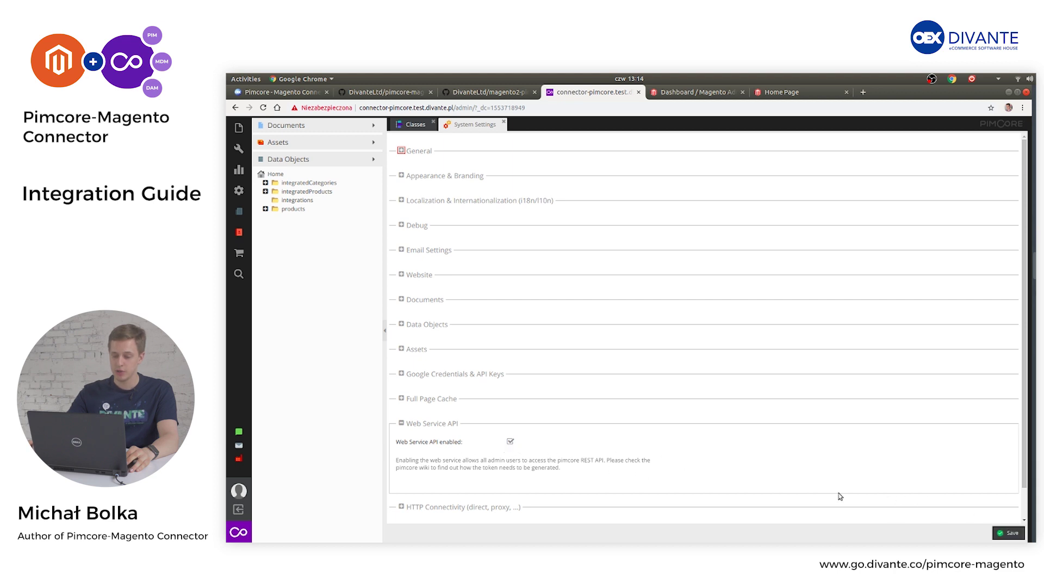
{"action": "left_click", "coordinate": [1006, 537]}
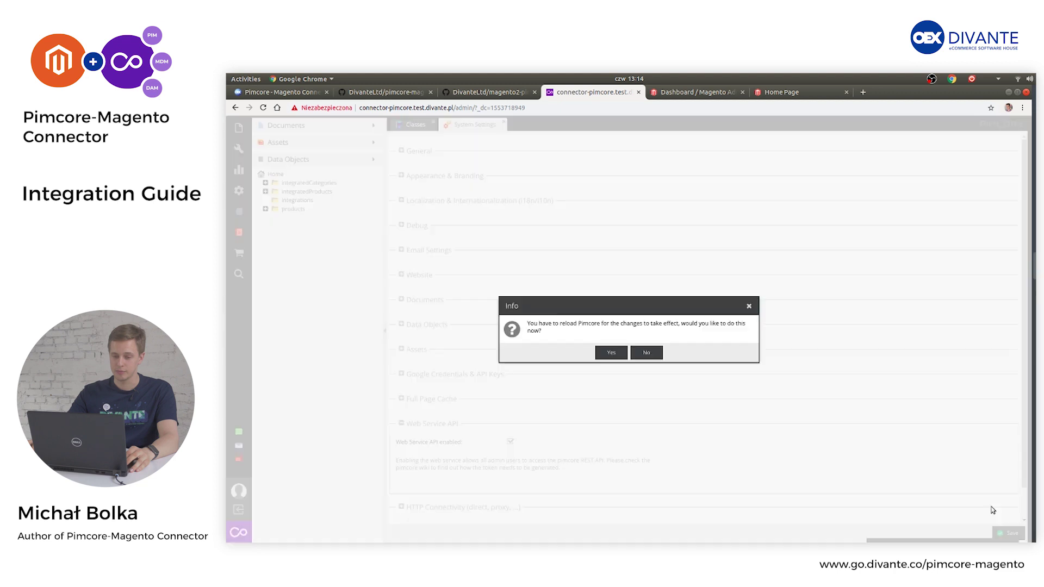
{"action": "left_click", "coordinate": [616, 353]}
{"action": "left_click", "coordinate": [724, 175]}
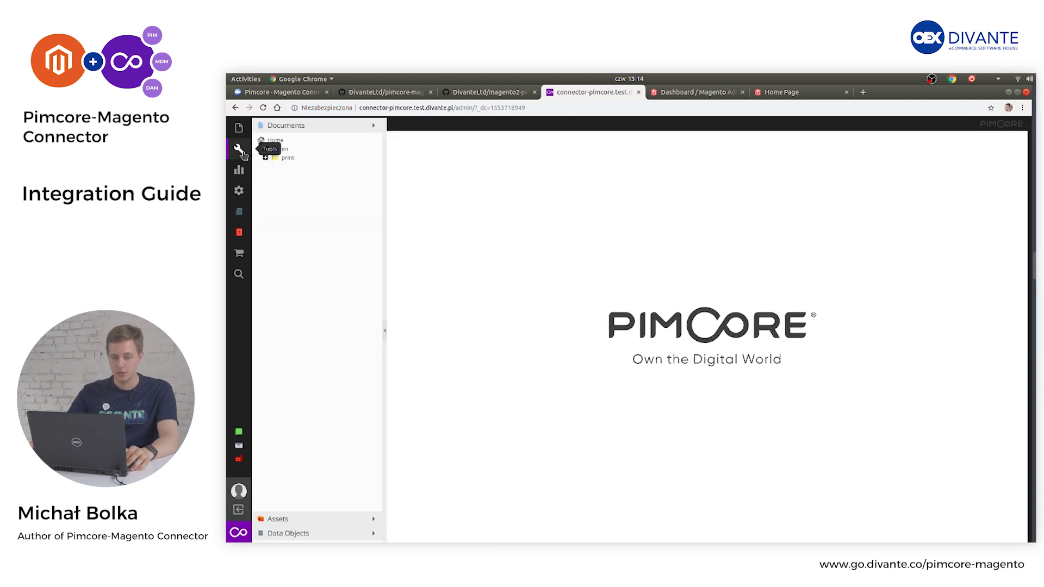
- Open the admin user's settings under Users / Roles
{"action": "left_click", "coordinate": [239, 190]}
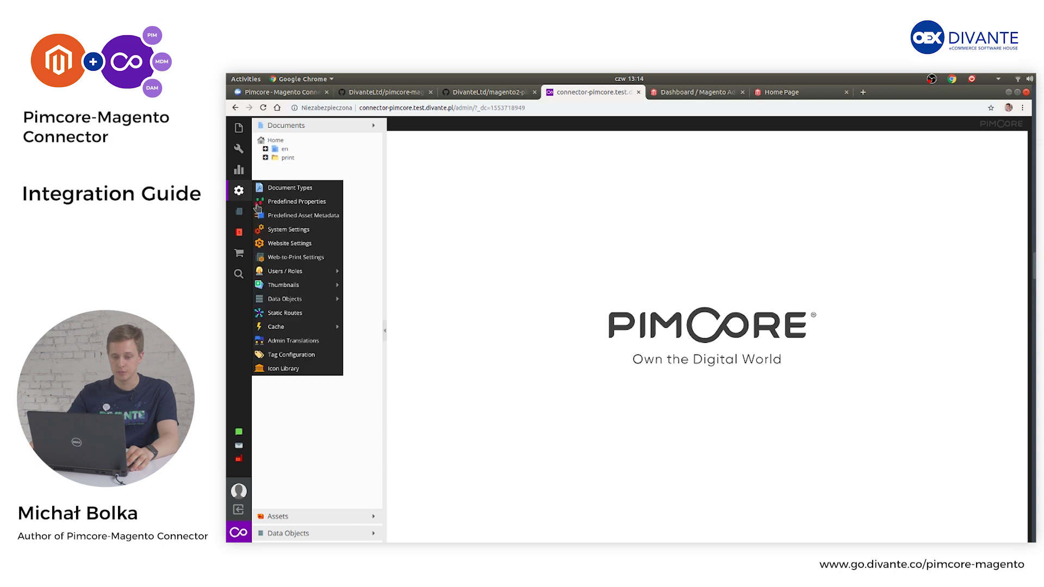
{"action": "mouse_move", "coordinate": [305, 270]}
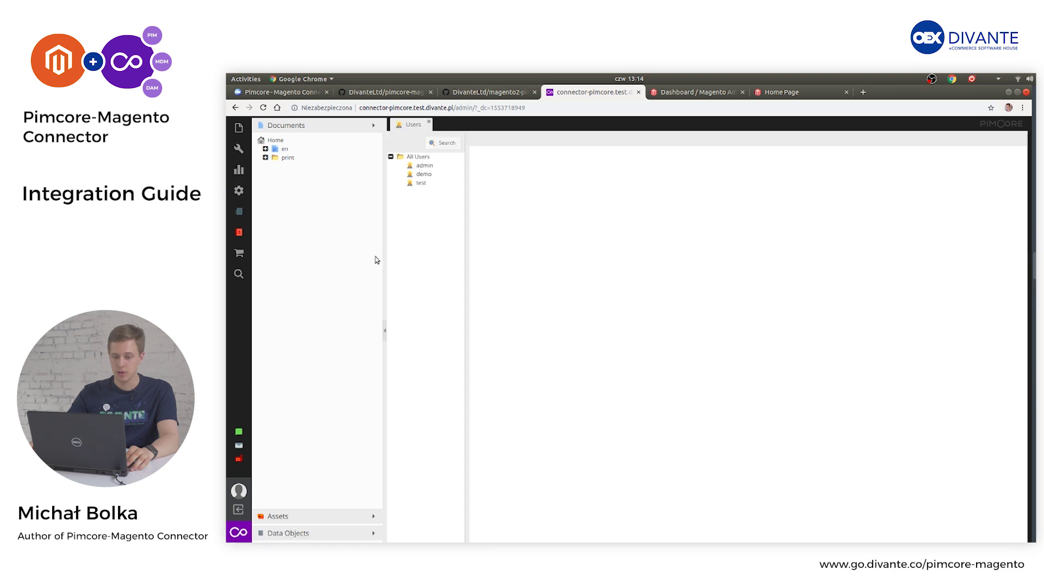
{"action": "left_click", "coordinate": [425, 165]}
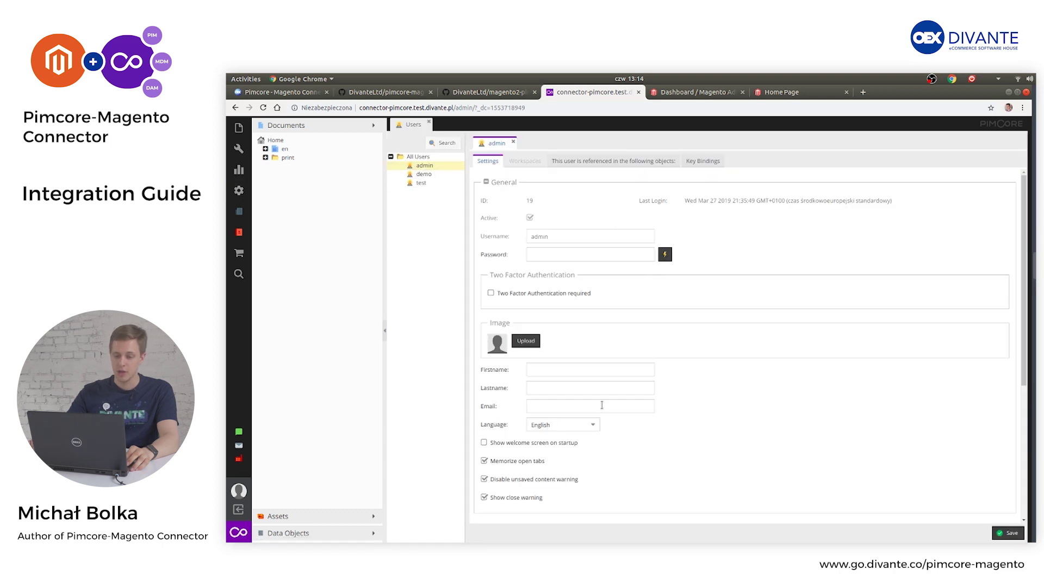
{"action": "scroll", "coordinate": [599, 399], "scroll_direction": "down", "scroll_amount": 5}
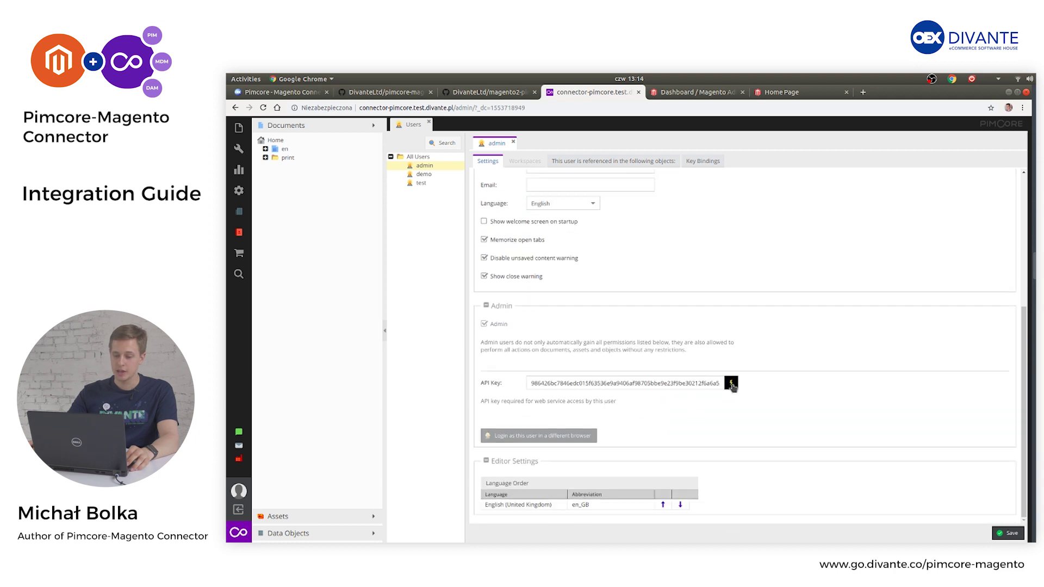
- Generate a new API key for admin, copy it, and save the user
{"action": "left_click", "coordinate": [731, 385]}
{"action": "double_click", "coordinate": [700, 383]}
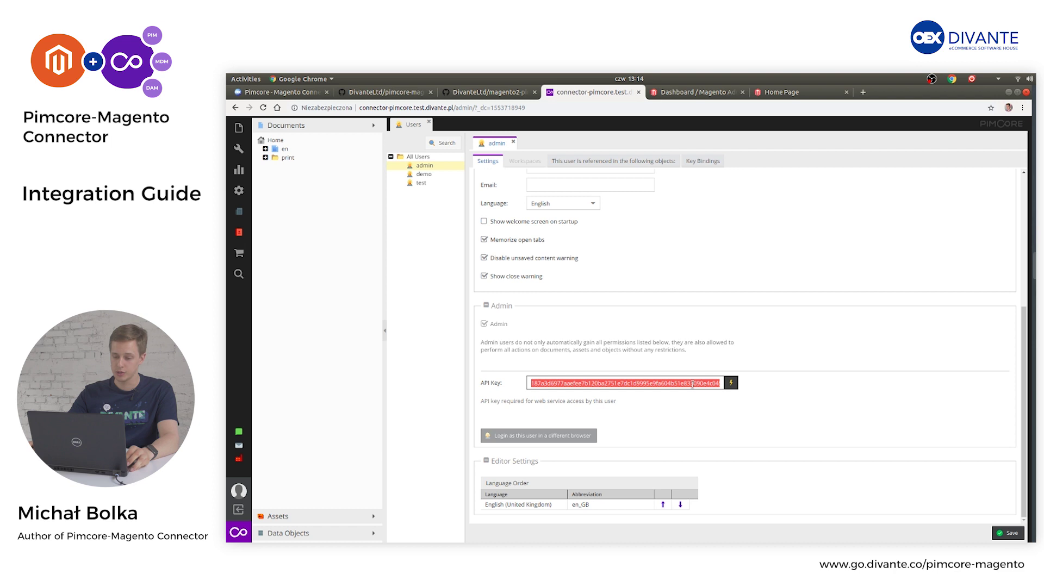
{"action": "right_click", "coordinate": [692, 384]}
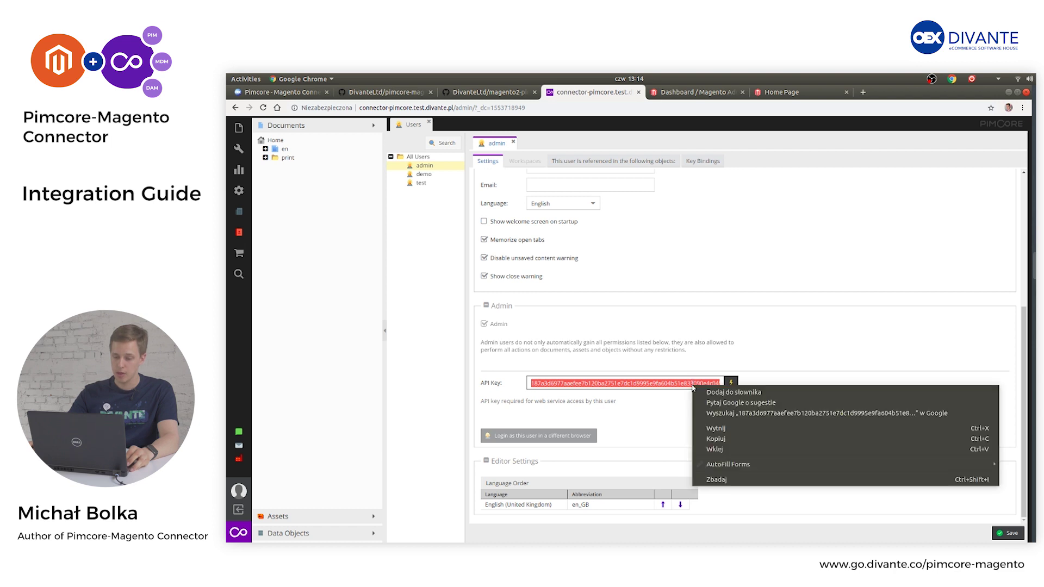
{"action": "left_click", "coordinate": [720, 443]}
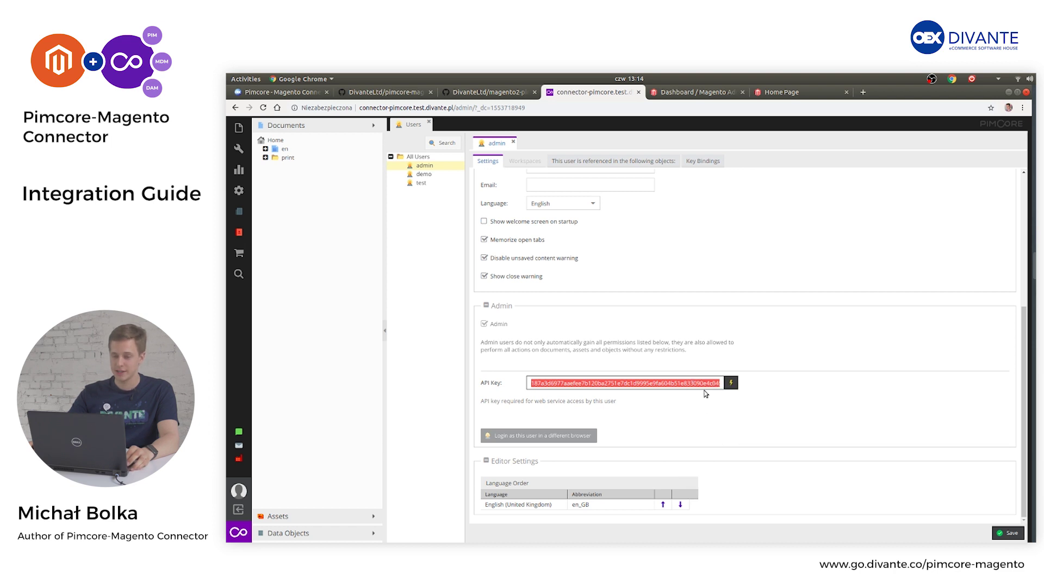
{"action": "left_click", "coordinate": [1008, 534]}
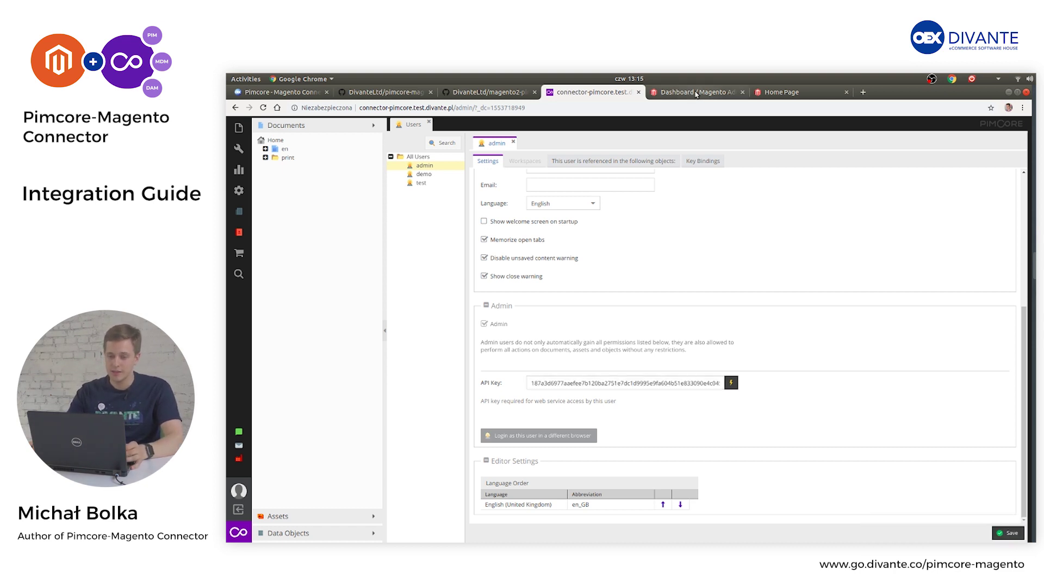
- Open Stores > Configuration in the Magento admin
{"action": "left_click", "coordinate": [696, 92]}
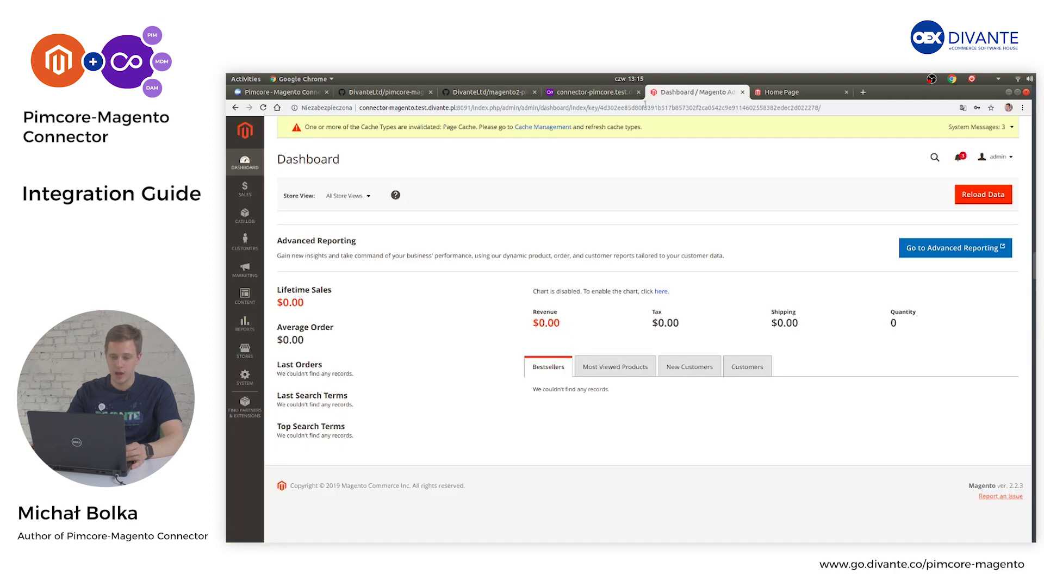
{"action": "left_click", "coordinate": [234, 351]}
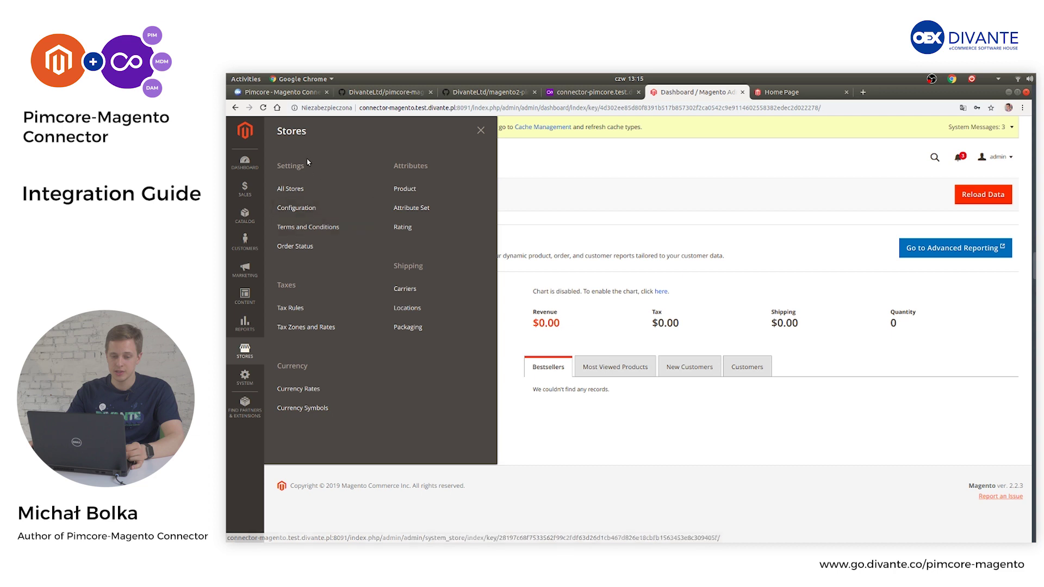
{"action": "left_click", "coordinate": [318, 214]}
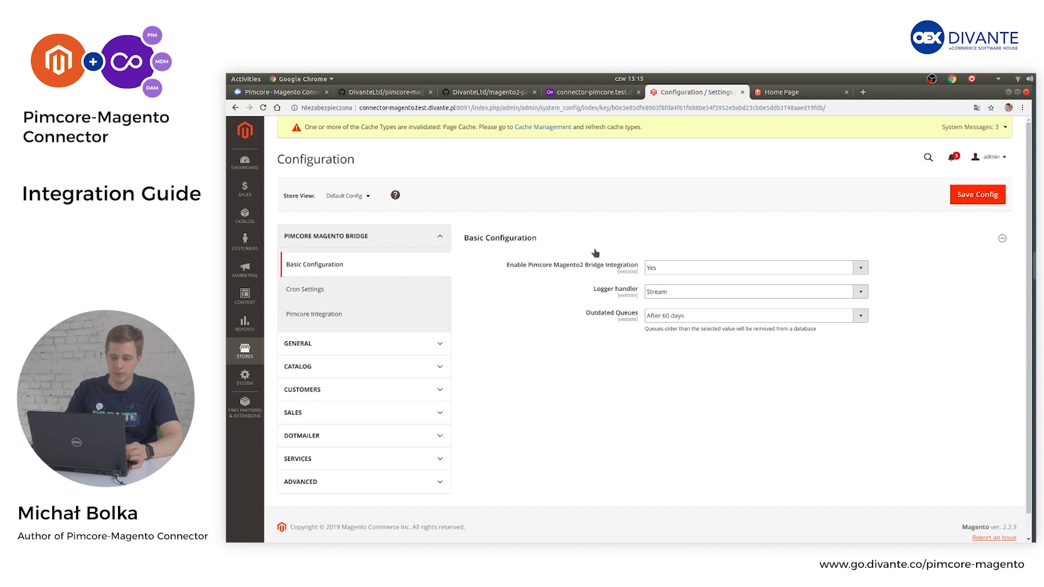
- Keep Enable Bridge Integration set to Yes, save the config, and view Pimcore Integration settings
{"action": "left_click_drag", "start_coordinate": [507, 266], "coordinate": [623, 269]}
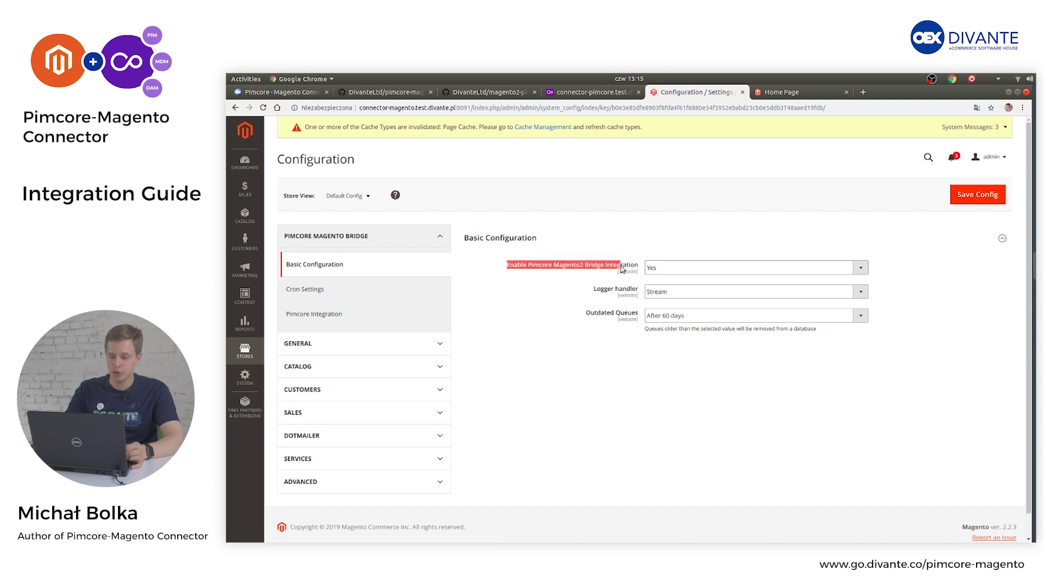
{"action": "left_click", "coordinate": [724, 269]}
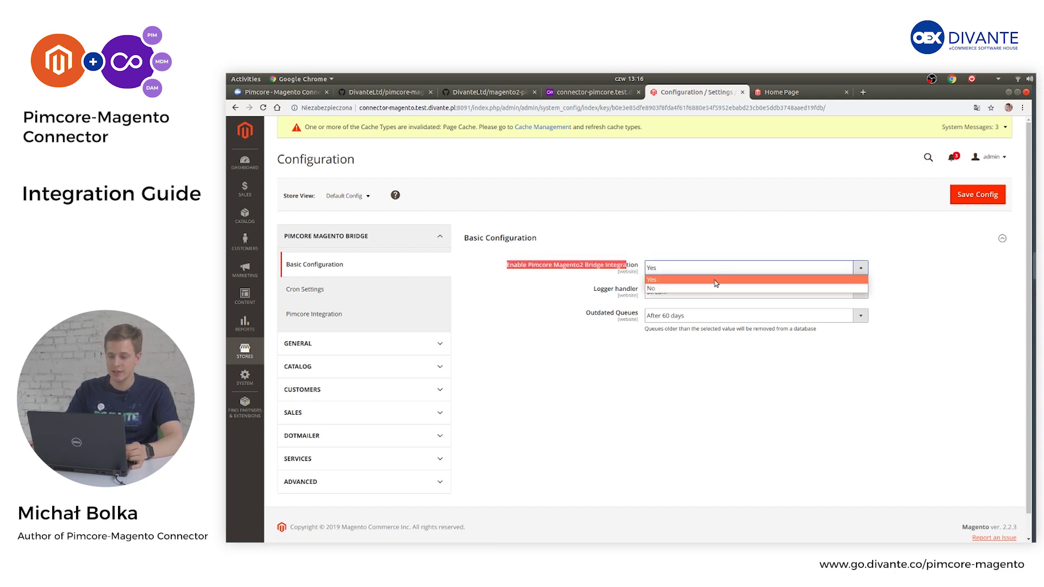
{"action": "left_click", "coordinate": [716, 279]}
{"action": "left_click", "coordinate": [977, 195]}
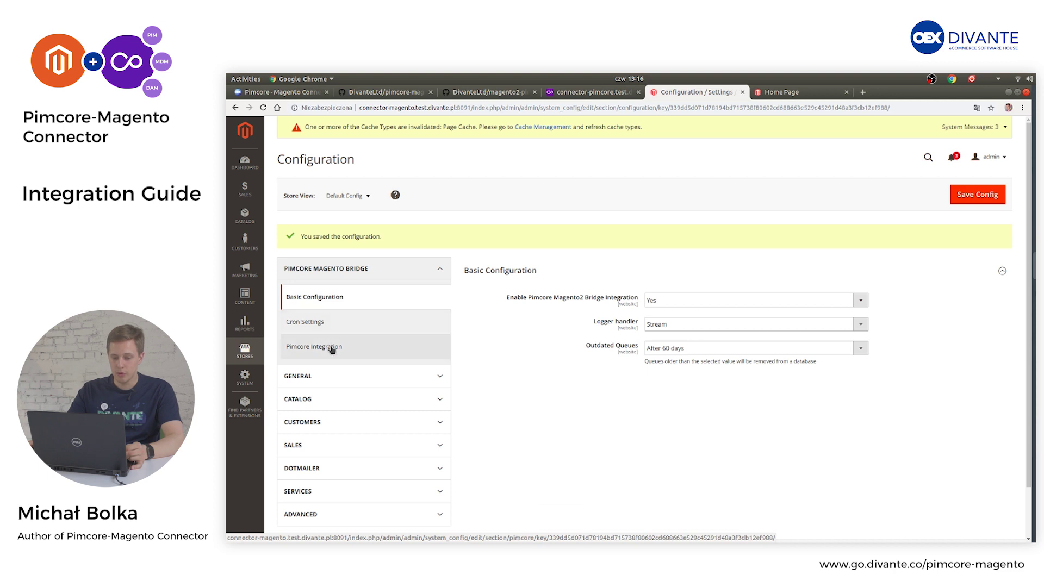
{"action": "left_click", "coordinate": [332, 348]}
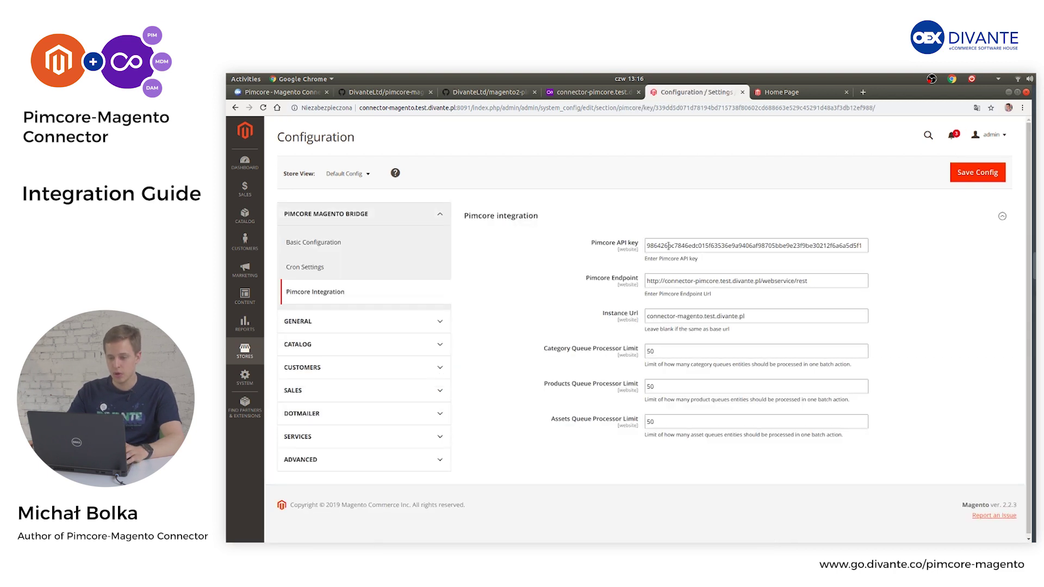
- Replace the Pimcore API key with the new one and save the integration configuration
{"action": "double_click", "coordinate": [678, 247]}
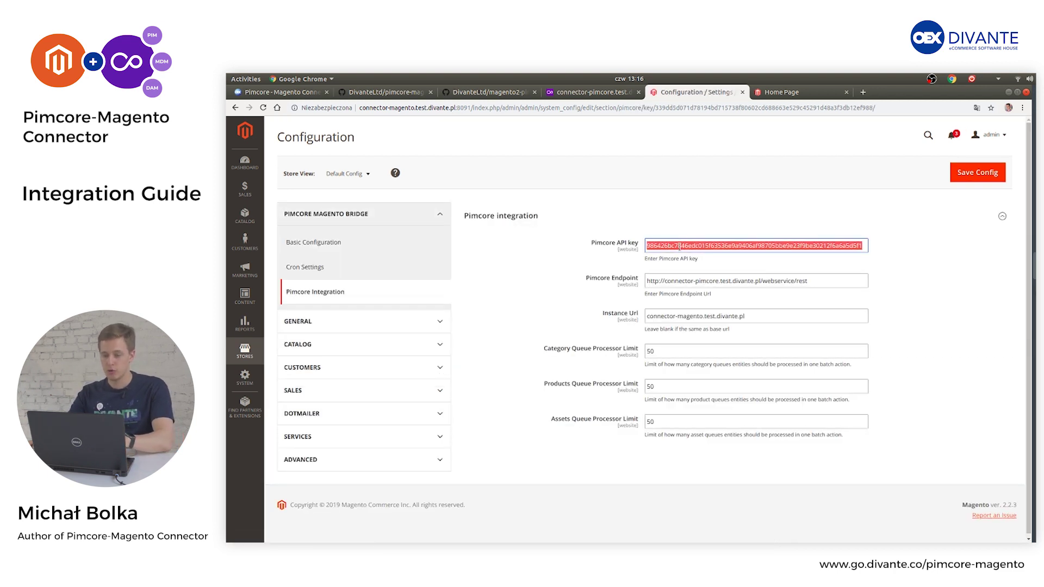
{"action": "key", "text": "ctrl+v"}
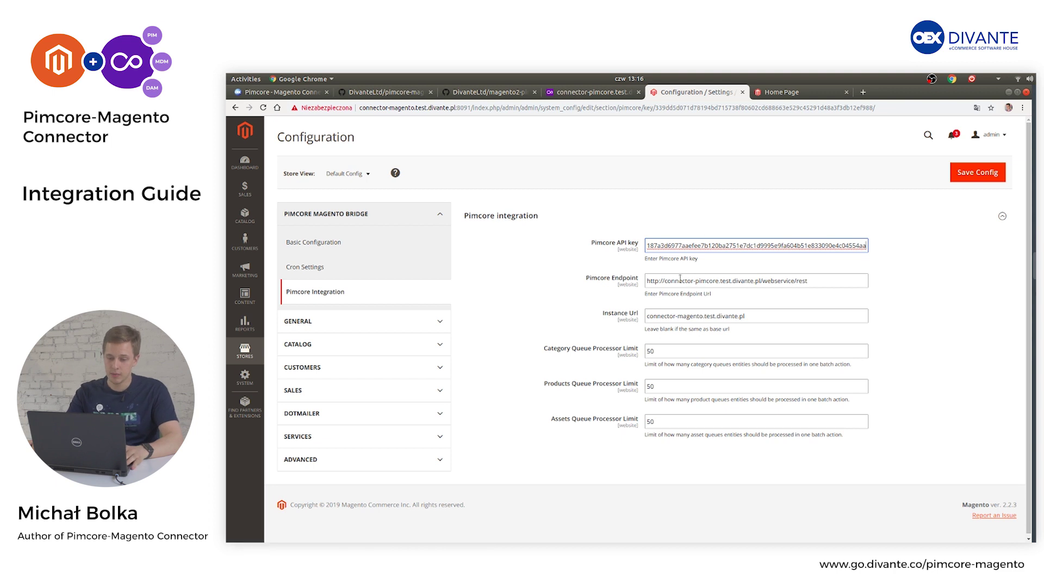
{"action": "left_click_drag", "start_coordinate": [585, 278], "coordinate": [629, 286]}
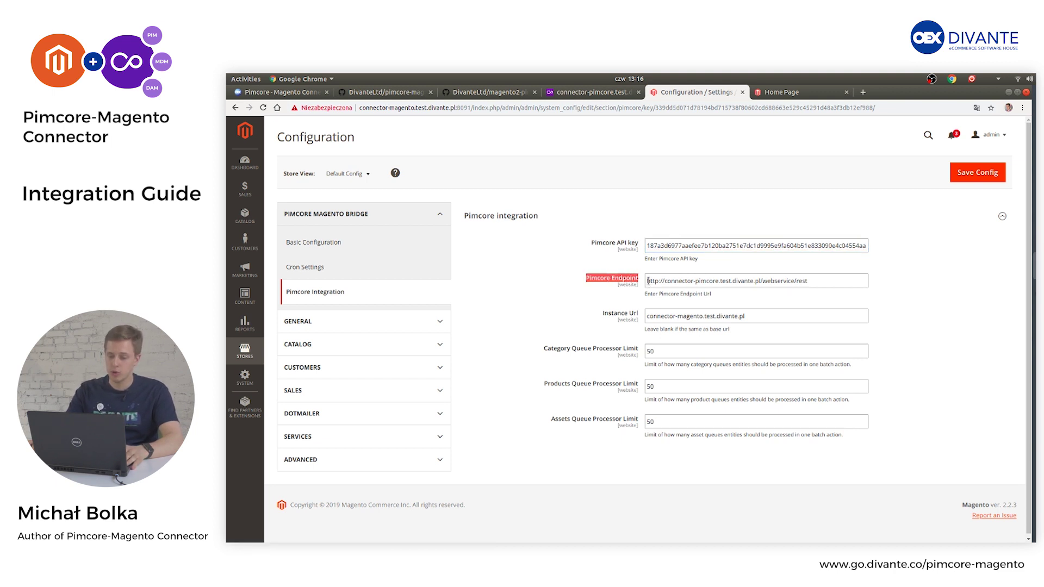
{"action": "left_click_drag", "start_coordinate": [647, 280], "coordinate": [771, 303]}
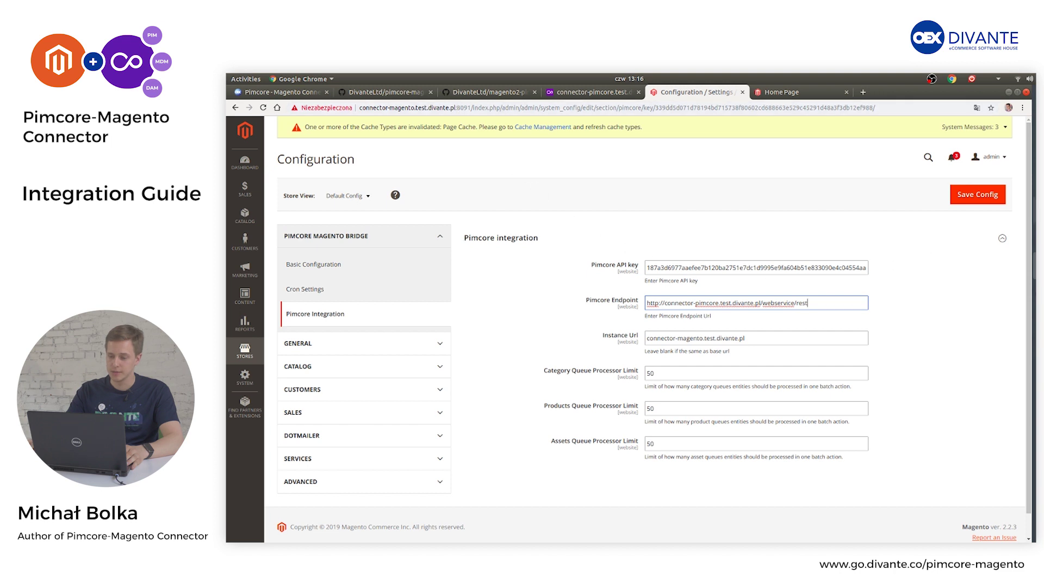
{"action": "left_click", "coordinate": [968, 196]}
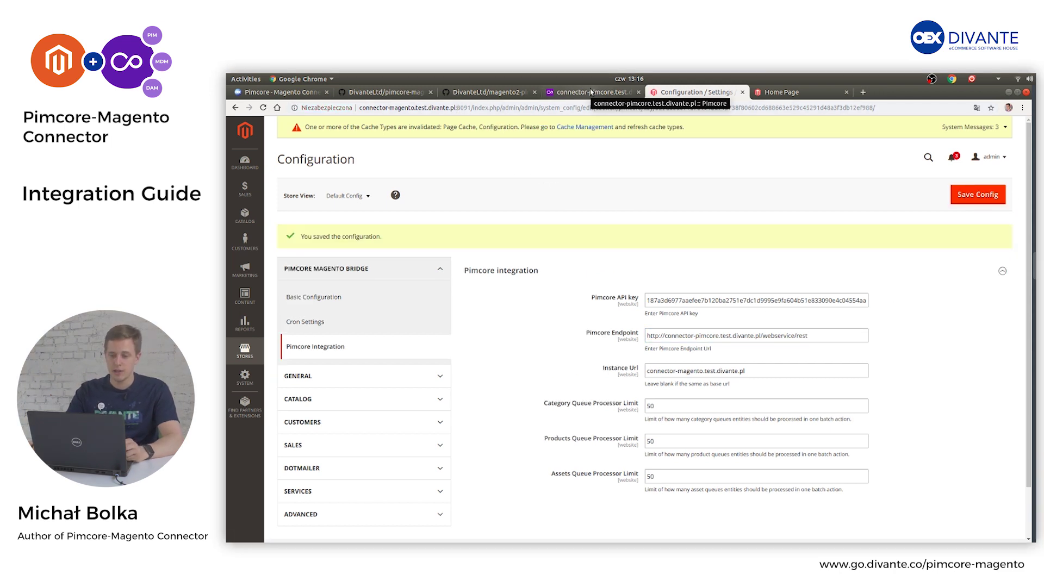
- Add an integrationConfiguration object named 'Magento' to the integrations folder
{"action": "left_click", "coordinate": [585, 92]}
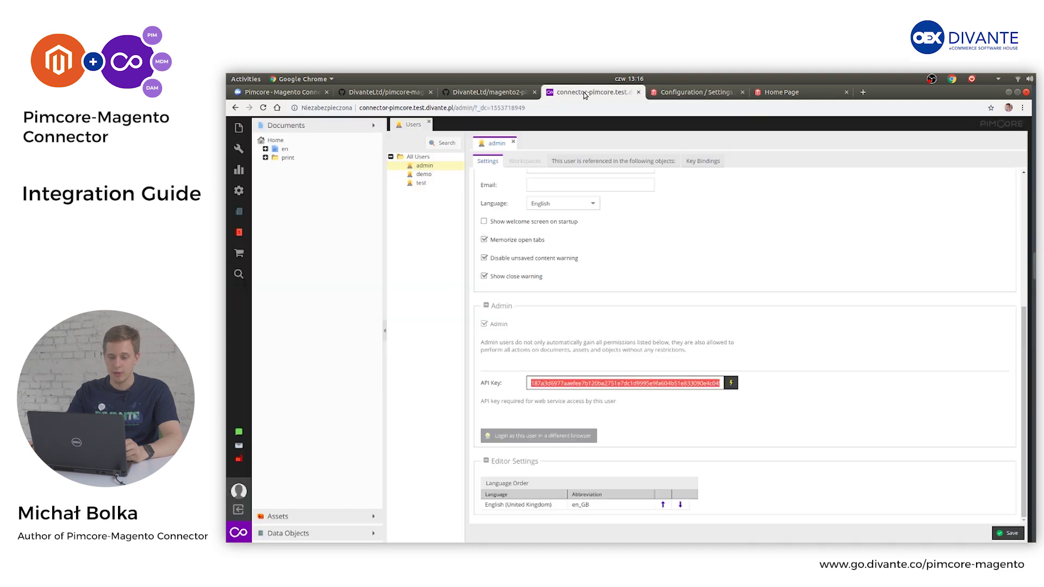
{"action": "left_click", "coordinate": [297, 534]}
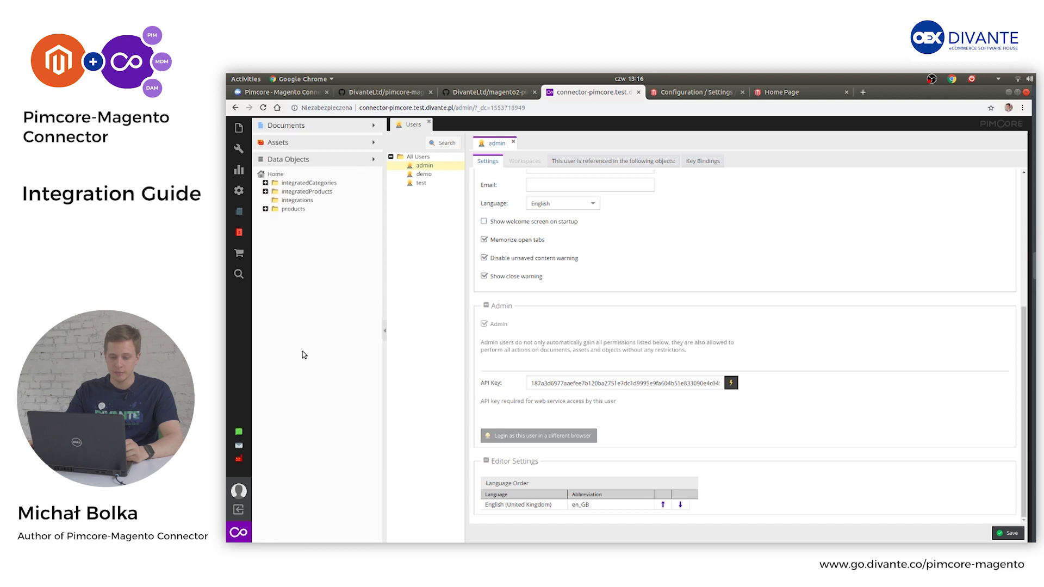
{"action": "right_click", "coordinate": [291, 204]}
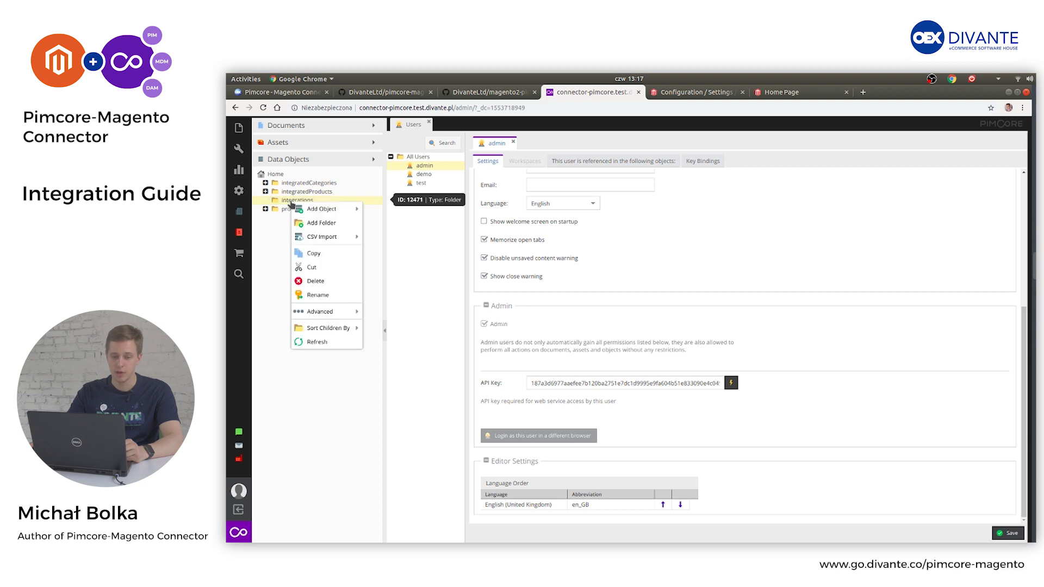
{"action": "mouse_move", "coordinate": [328, 210]}
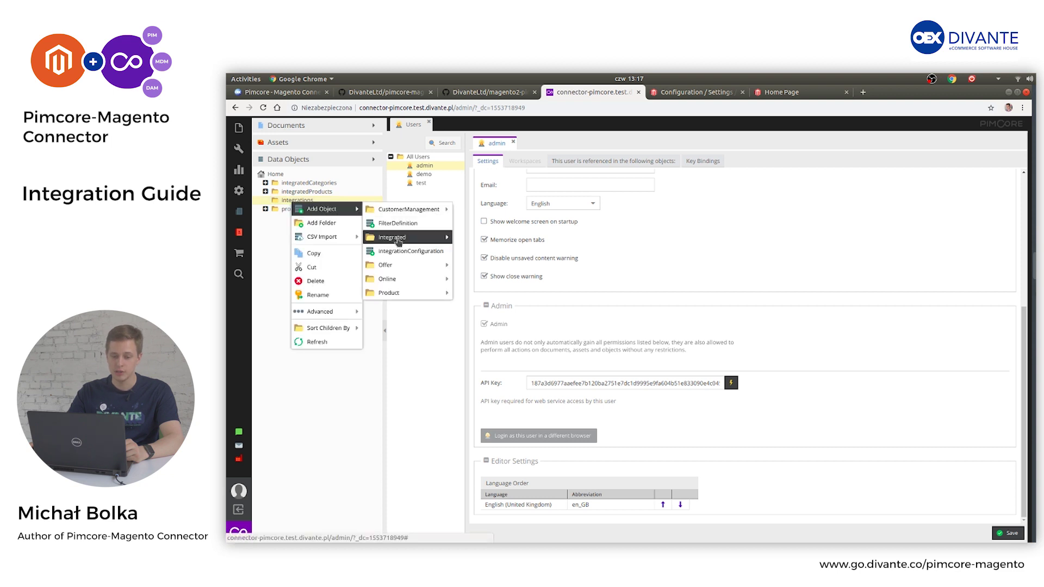
{"action": "left_click", "coordinate": [437, 255]}
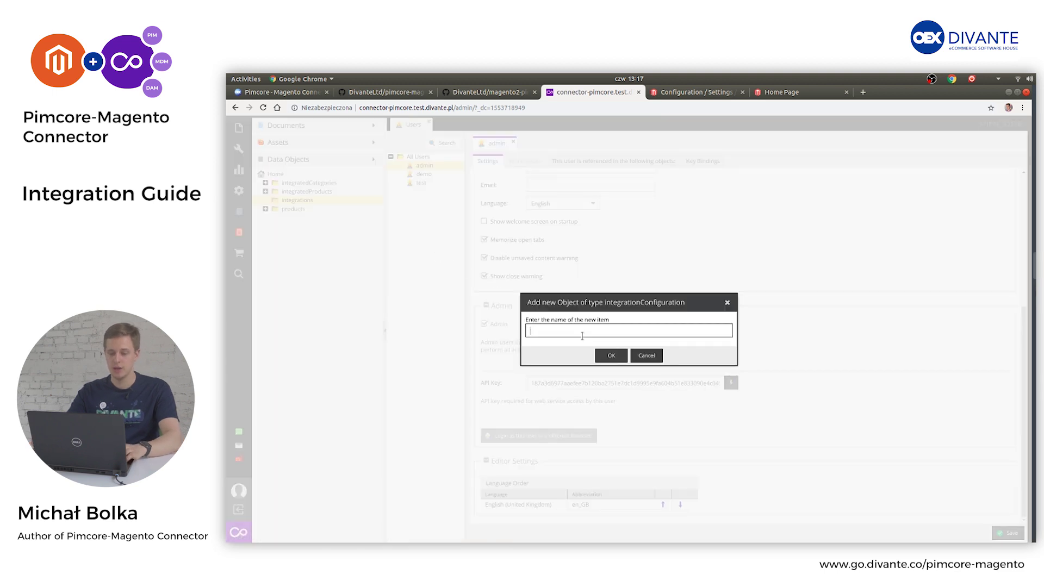
{"action": "type", "text": "Magent"}
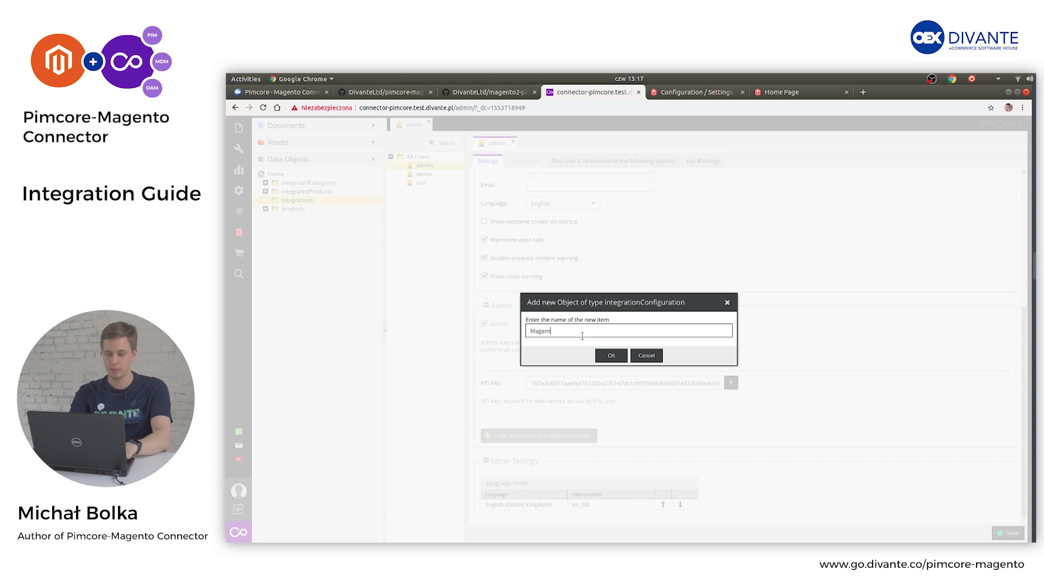
{"action": "type", "text": "o"}
{"action": "left_click", "coordinate": [611, 355]}
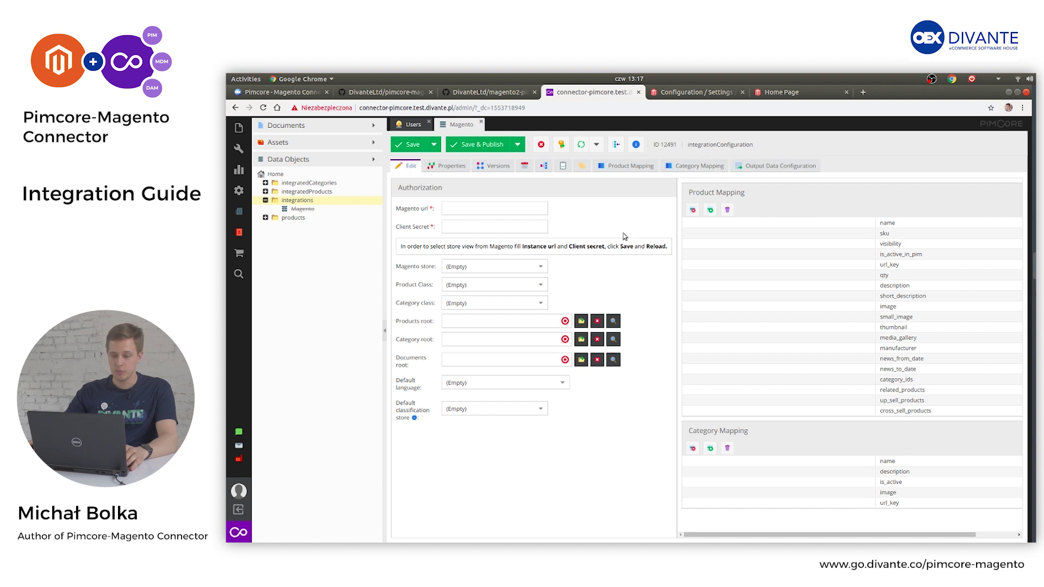
- Copy the Magento store's host name and paste it into the Magento url field
{"action": "left_click", "coordinate": [490, 207]}
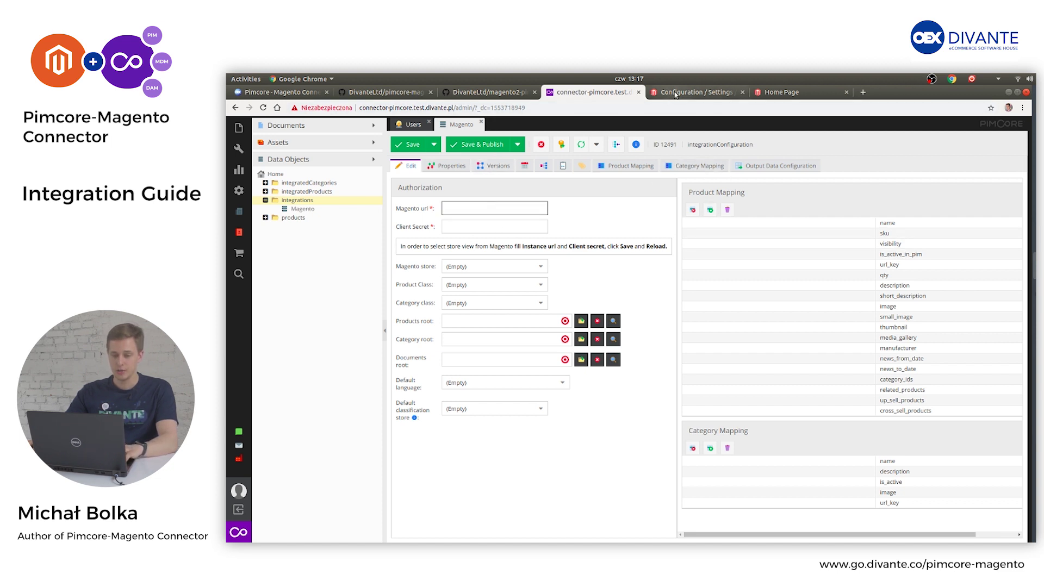
{"action": "left_click", "coordinate": [690, 93]}
{"action": "left_click_drag", "start_coordinate": [457, 107], "coordinate": [359, 107]}
{"action": "key", "text": "ctrl+c"}
{"action": "left_click", "coordinate": [595, 93]}
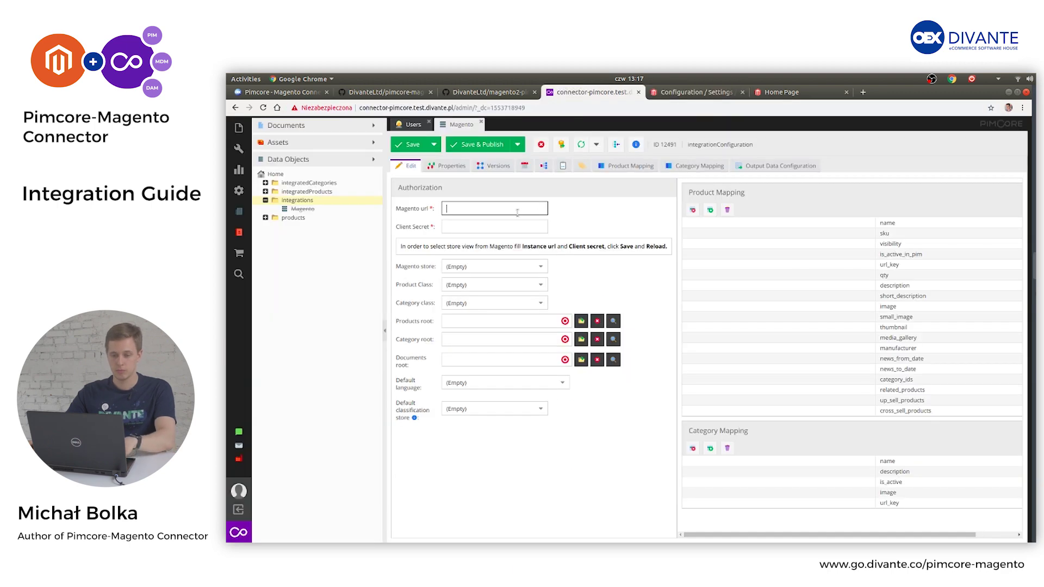
{"action": "key", "text": "ctrl+v"}
{"action": "left_click", "coordinate": [458, 206]}
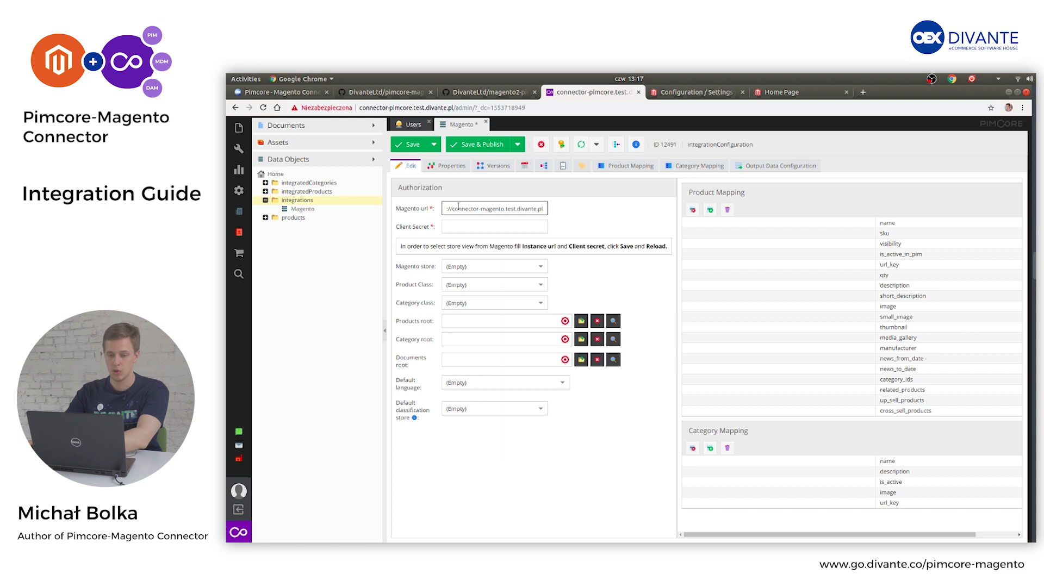
{"action": "left_click_drag", "start_coordinate": [453, 208], "coordinate": [410, 213]}
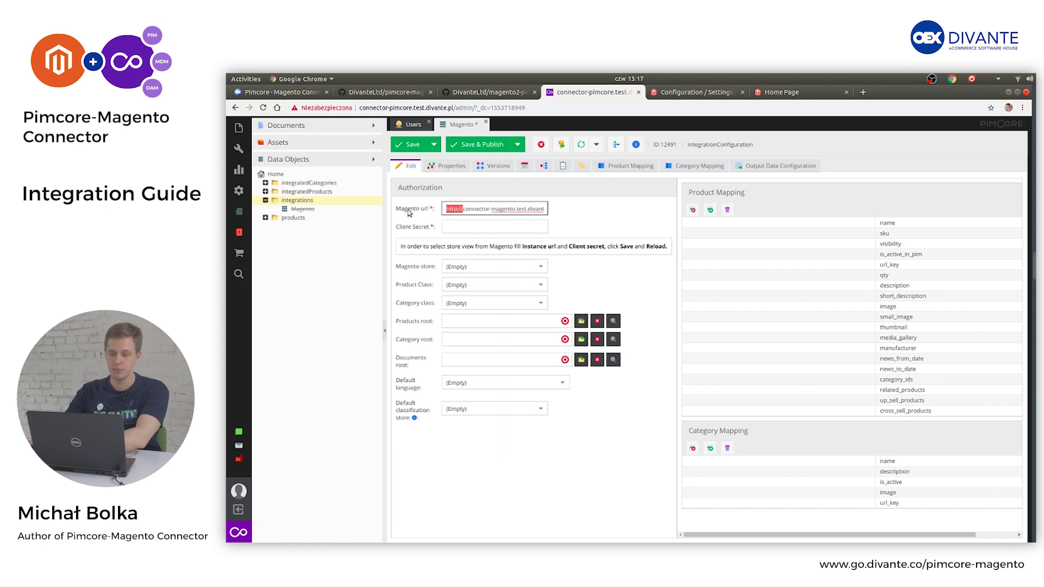
{"action": "key", "text": "BackSpace"}
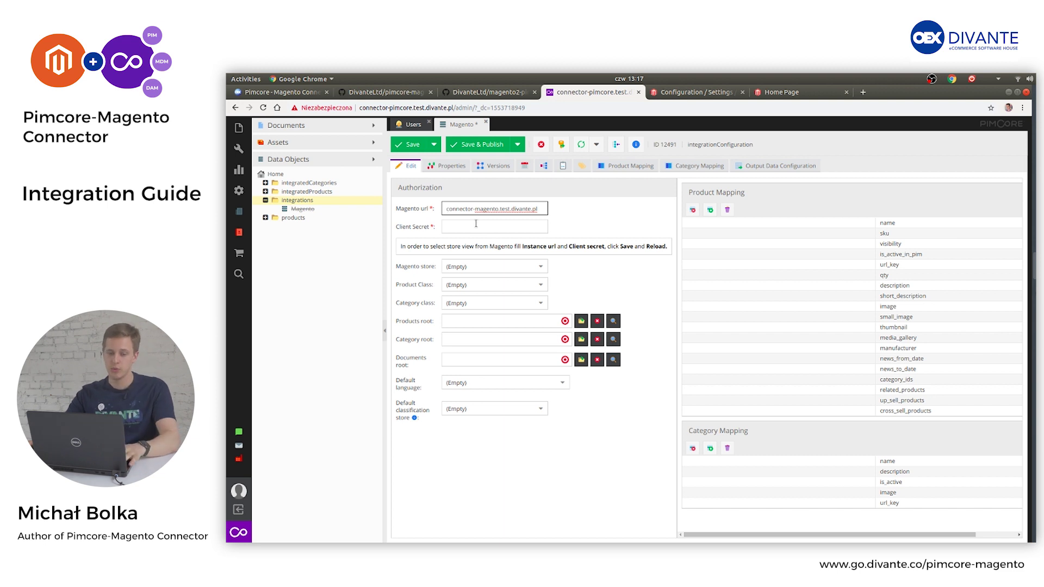
{"action": "left_click", "coordinate": [457, 225]}
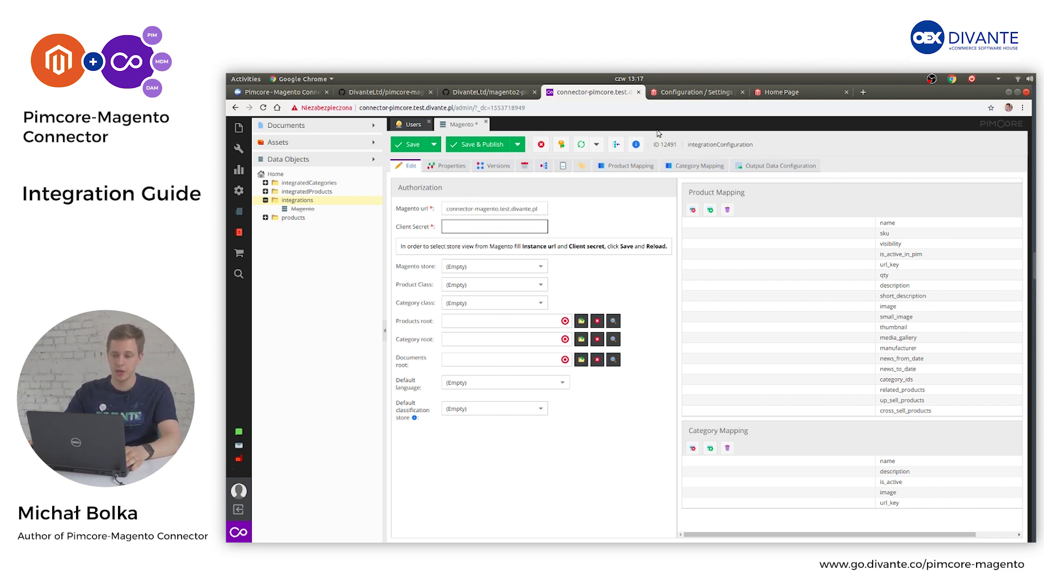
{"action": "left_click", "coordinate": [674, 98]}
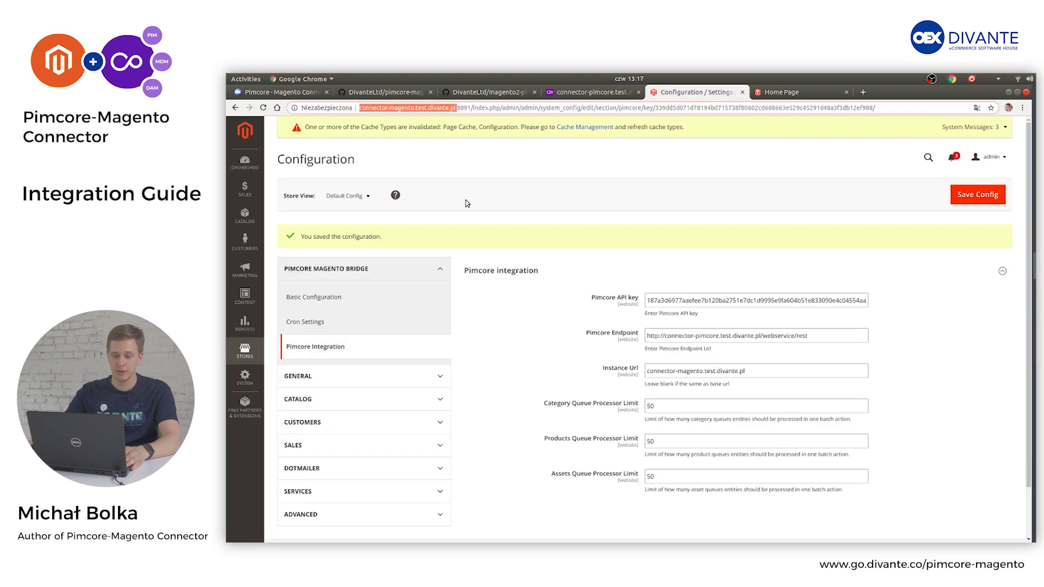
- Add a new Magento integration named 'Pimcore integration', verify with the admin password, and view its API settings
{"action": "left_click", "coordinate": [246, 376]}
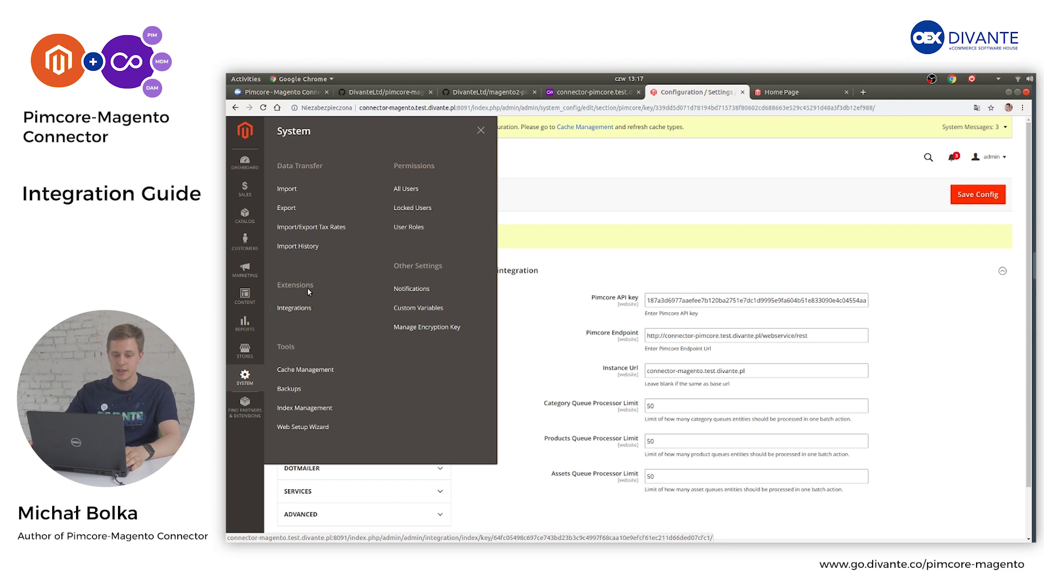
{"action": "left_click", "coordinate": [315, 318]}
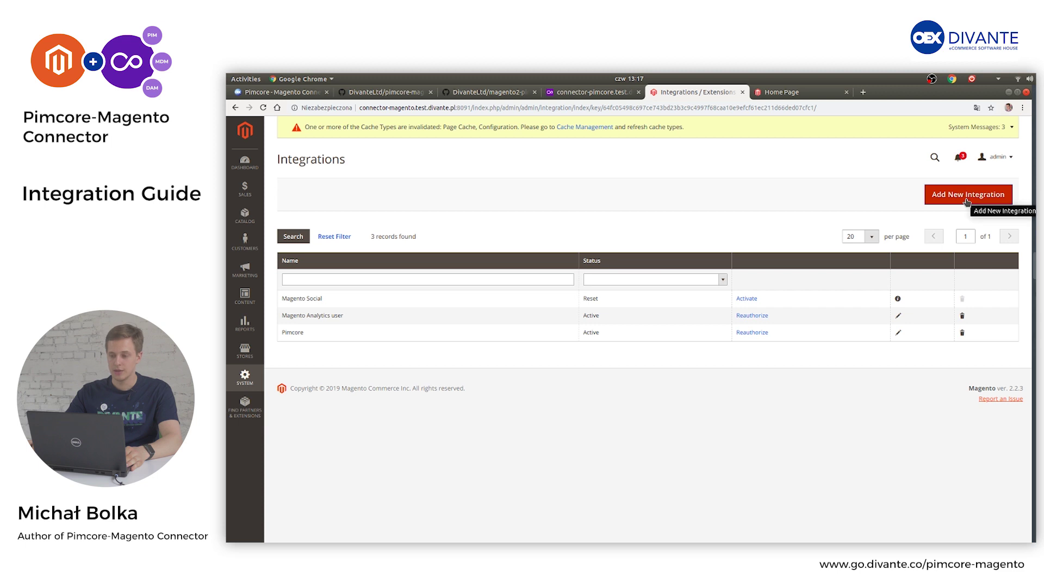
{"action": "left_click", "coordinate": [966, 202]}
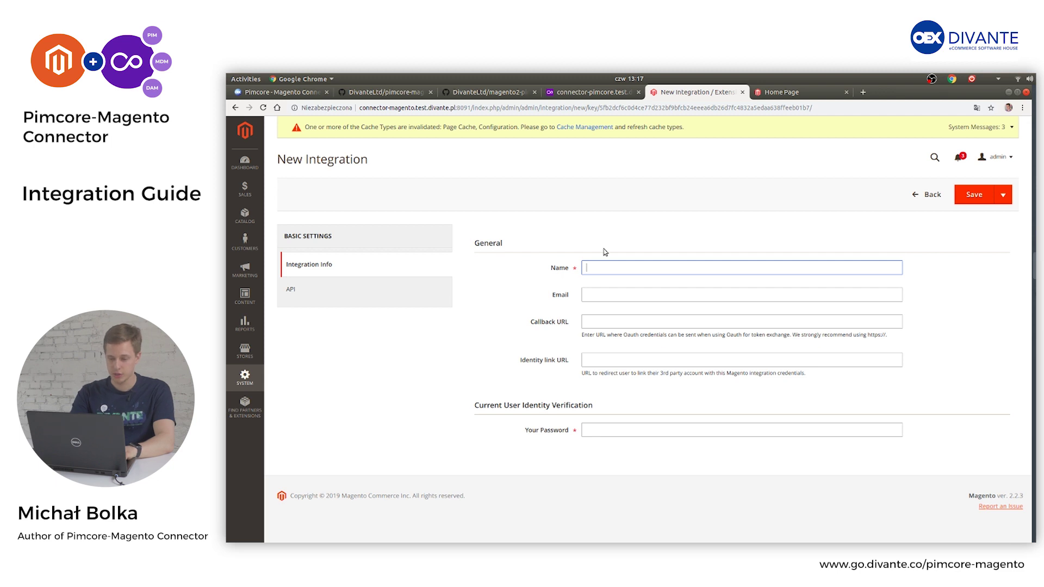
{"action": "type", "text": "Pimco"}
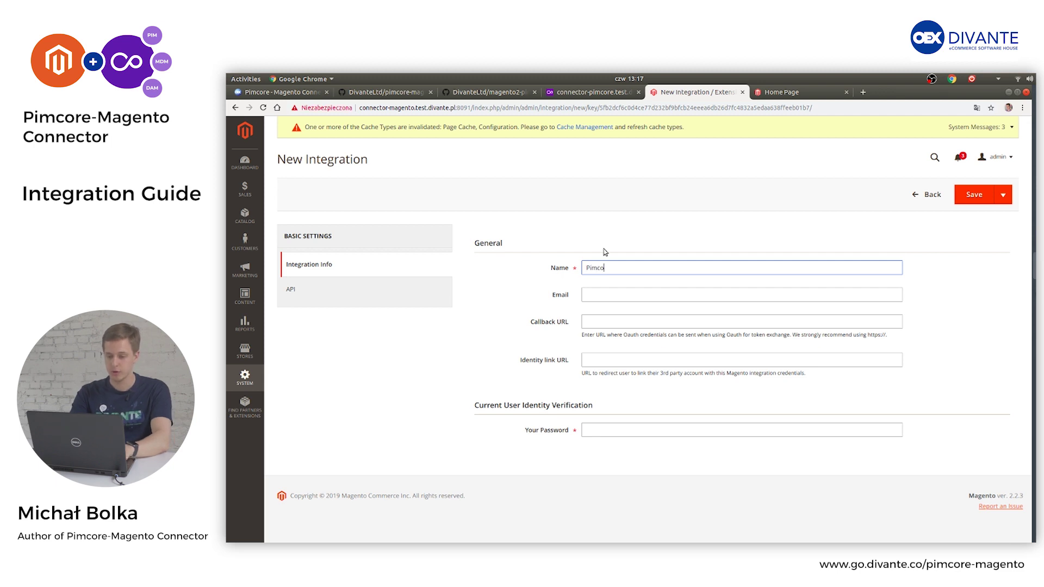
{"action": "type", "text": "re integration"}
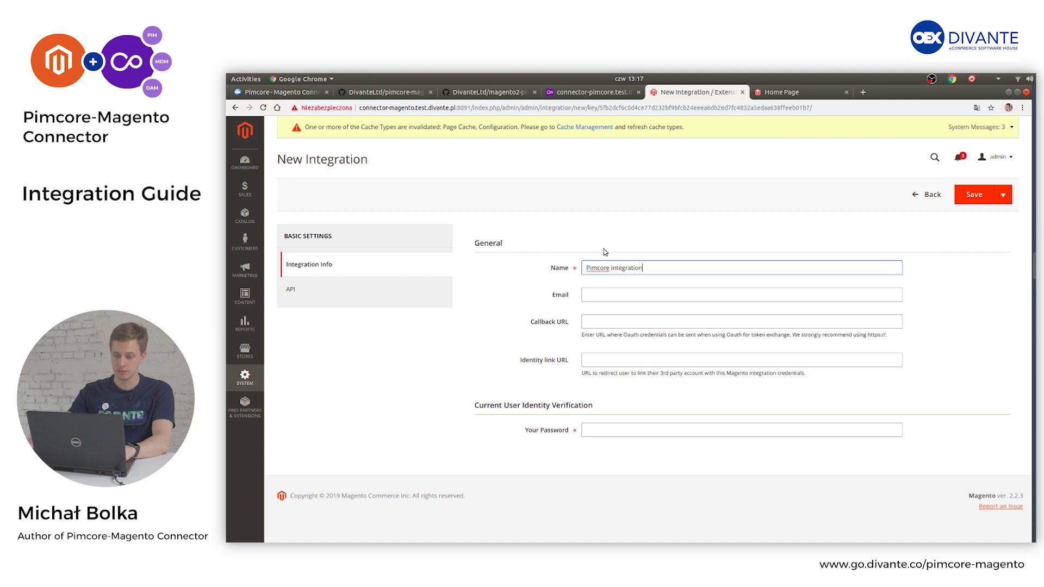
{"action": "left_click", "coordinate": [607, 430]}
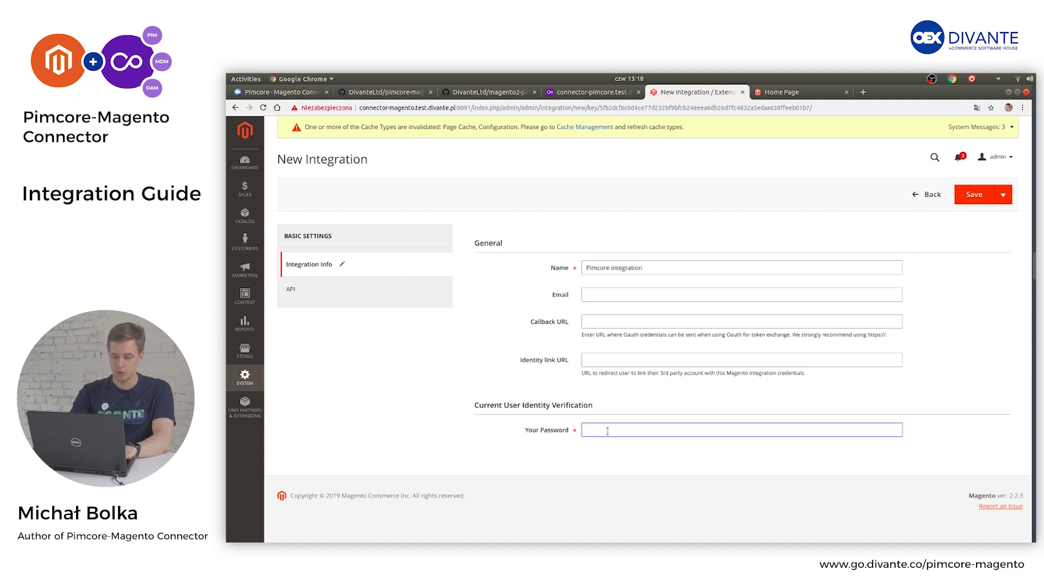
{"action": "type", "text": "***********"}
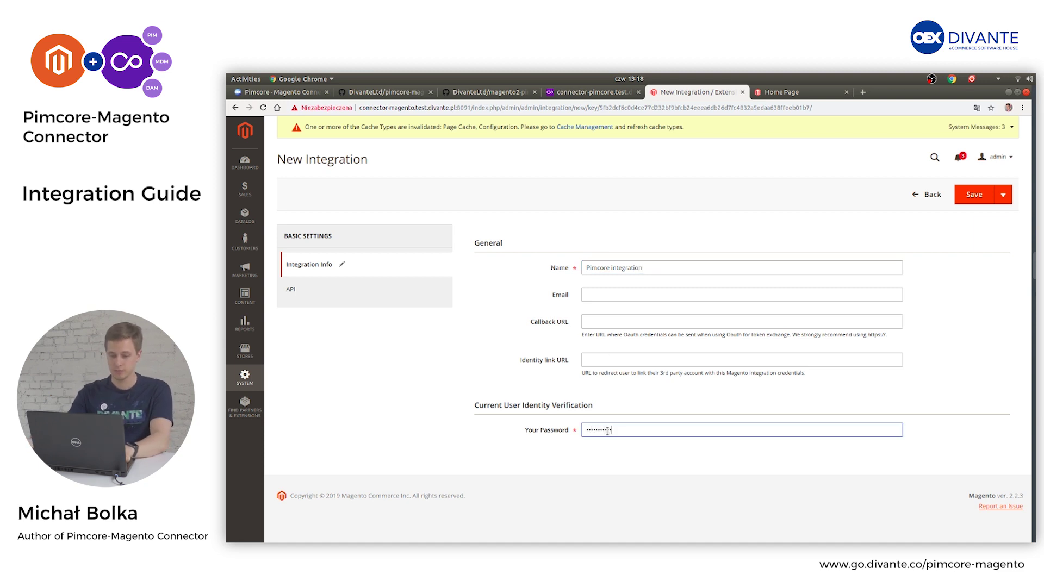
{"action": "left_click", "coordinate": [336, 288]}
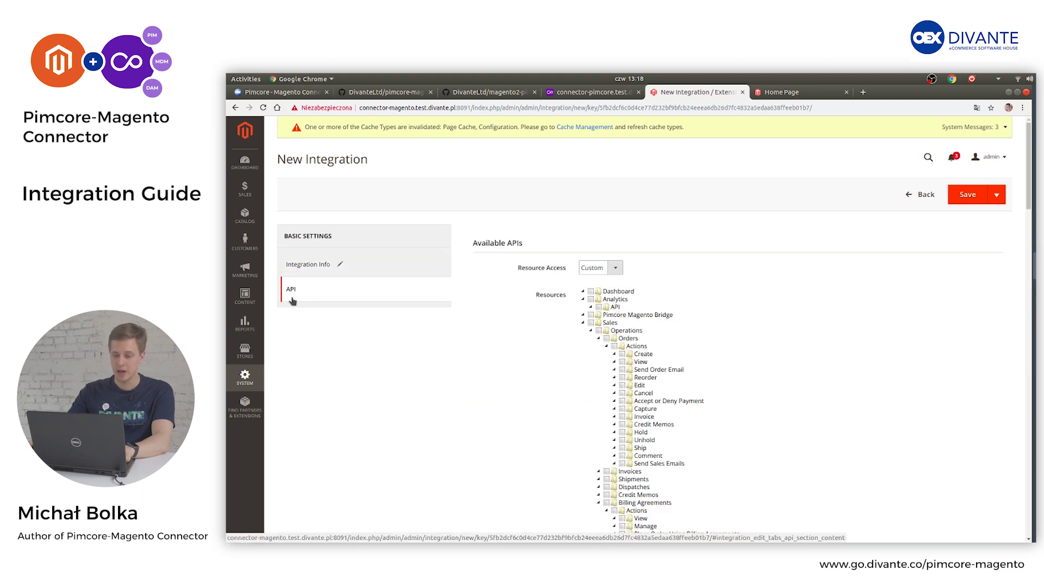
- Set Resource Access to All, save the Pimcore integration, and start its activation
{"action": "left_click", "coordinate": [618, 269]}
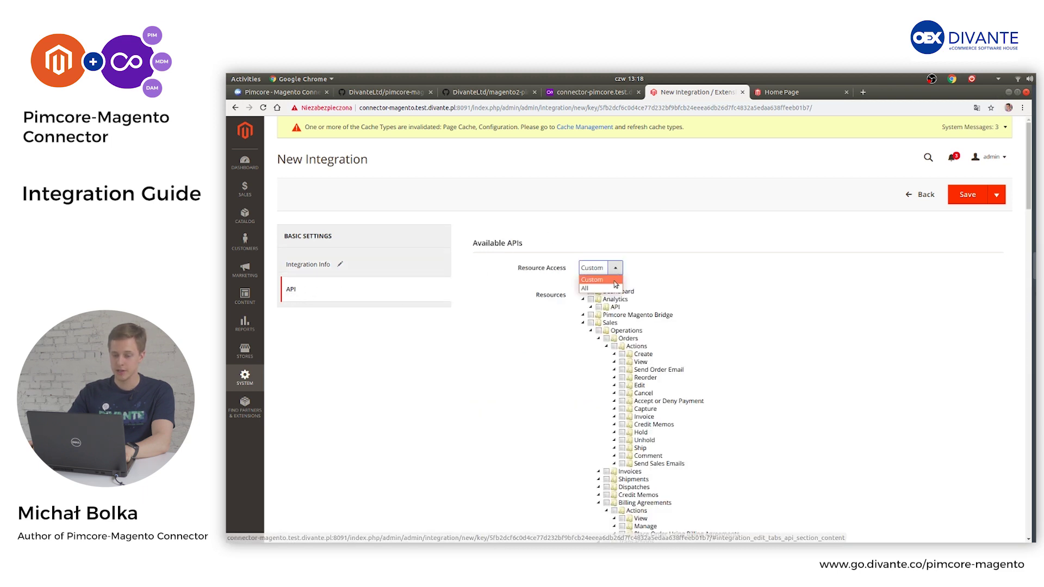
{"action": "left_click", "coordinate": [609, 288]}
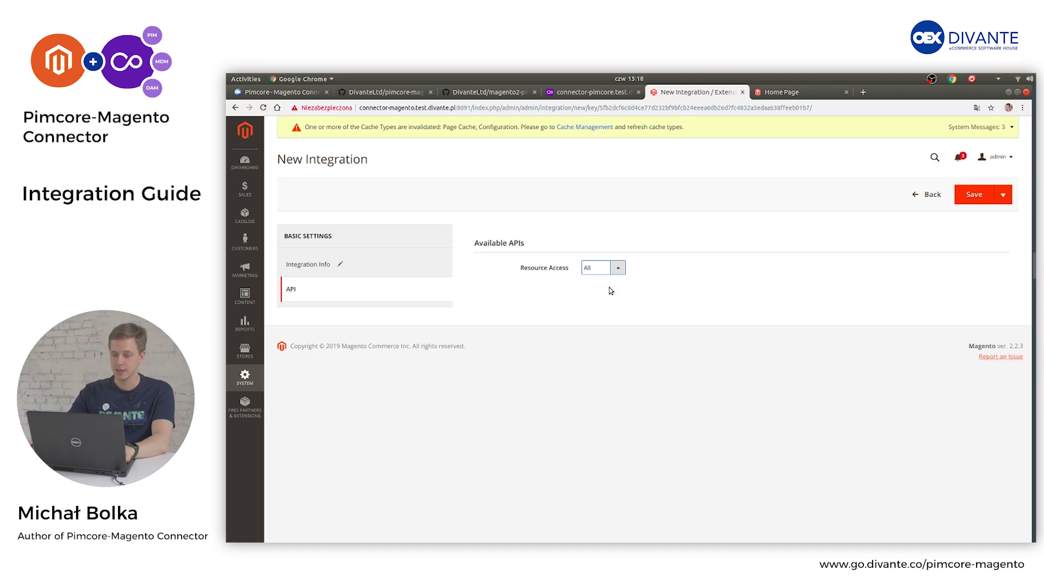
{"action": "left_click", "coordinate": [971, 203]}
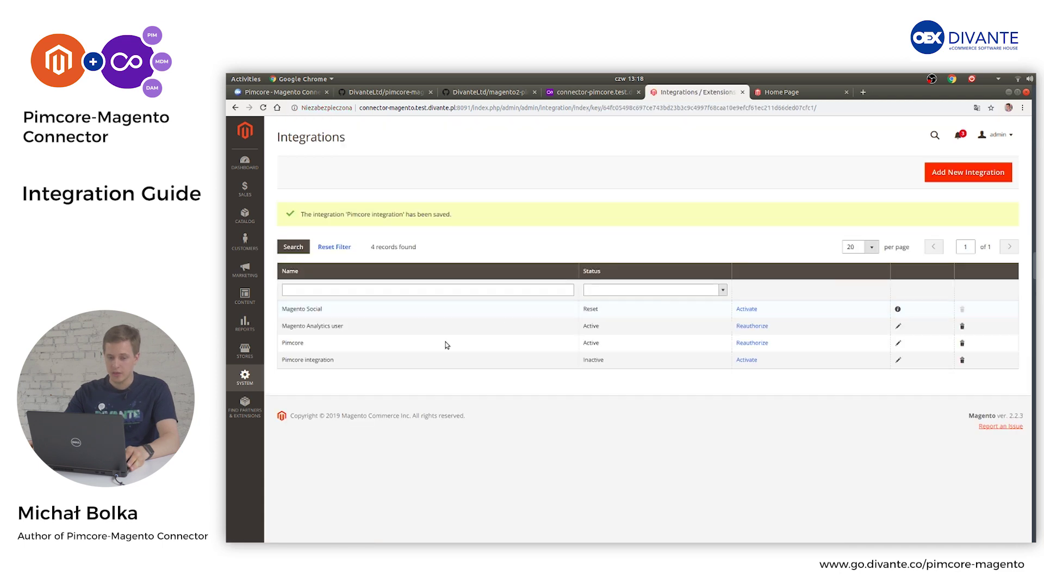
{"action": "left_click", "coordinate": [284, 314]}
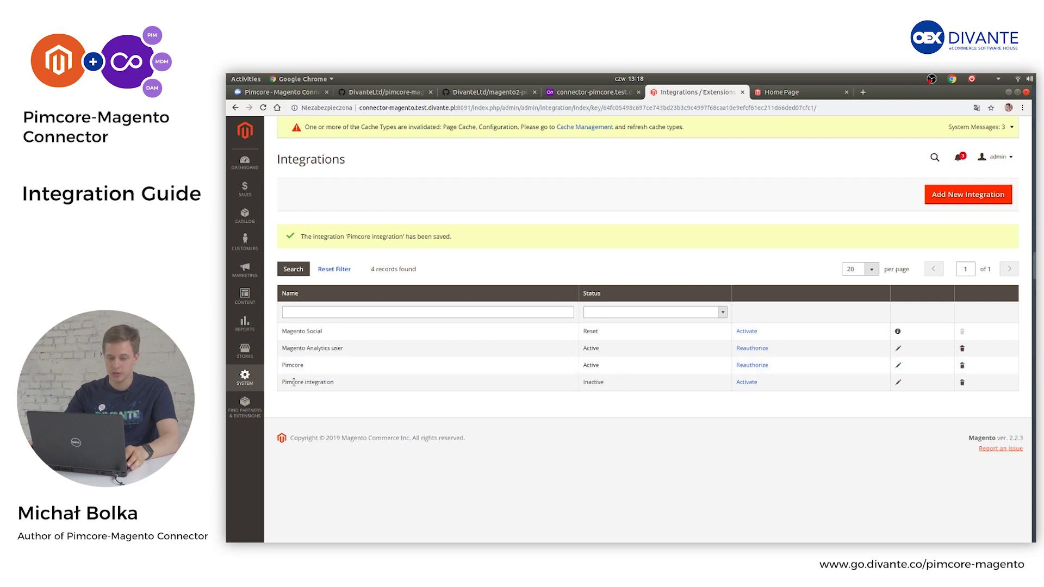
{"action": "left_click", "coordinate": [743, 383]}
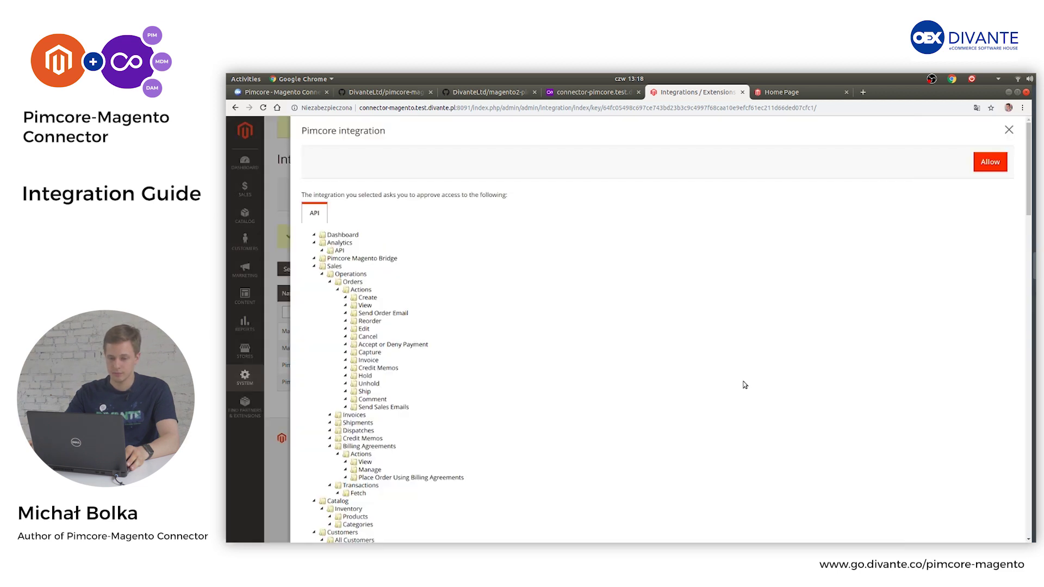
- Allow the integration's API access, copy the generated access token, and return to the Pimcore tab
{"action": "left_click", "coordinate": [987, 173]}
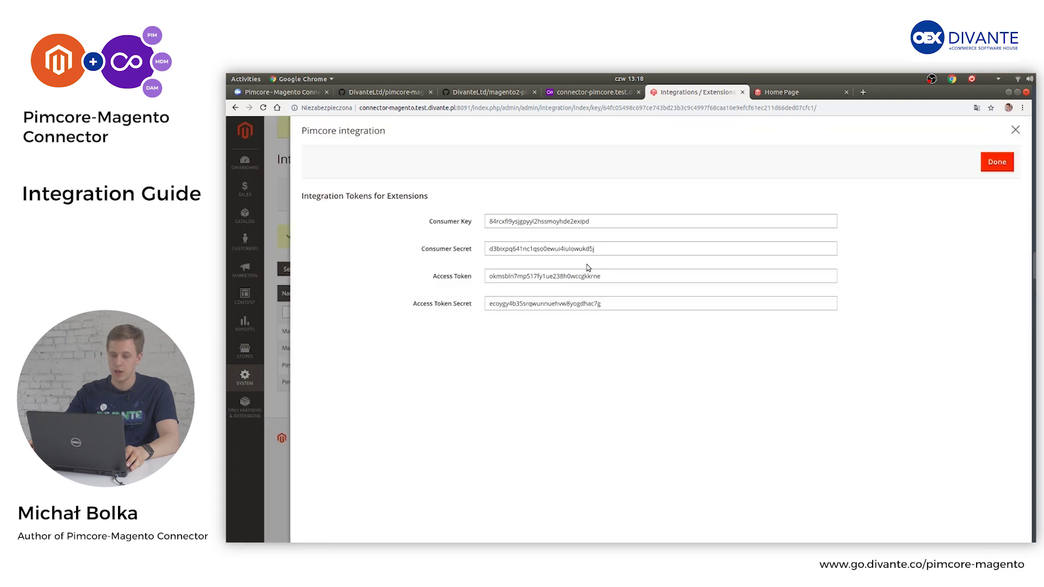
{"action": "left_click", "coordinate": [586, 275]}
{"action": "double_click", "coordinate": [586, 275]}
{"action": "key", "text": "ctrl+c"}
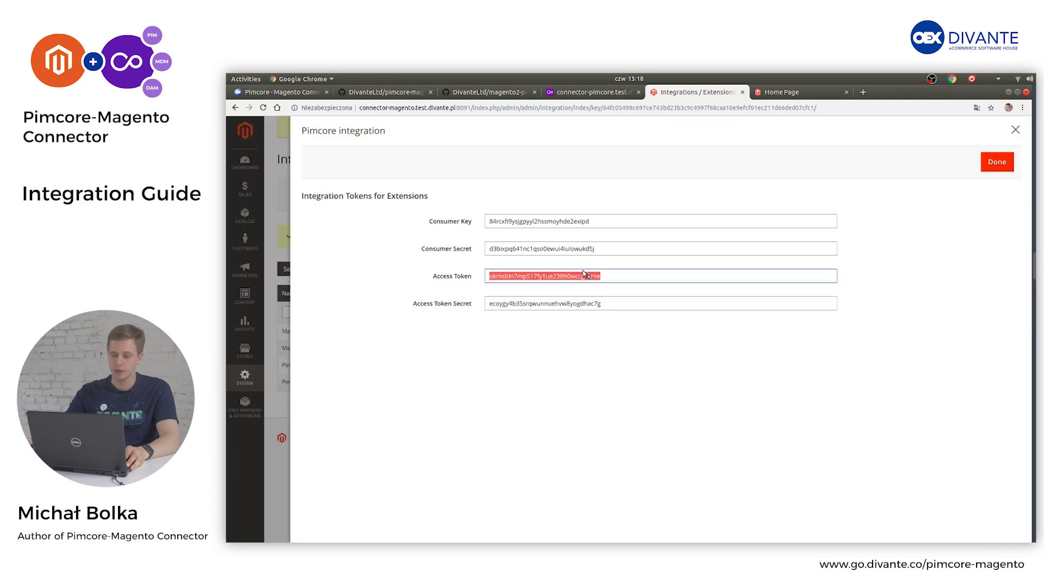
{"action": "right_click", "coordinate": [582, 276]}
{"action": "left_click", "coordinate": [592, 280]}
{"action": "left_click", "coordinate": [996, 162]}
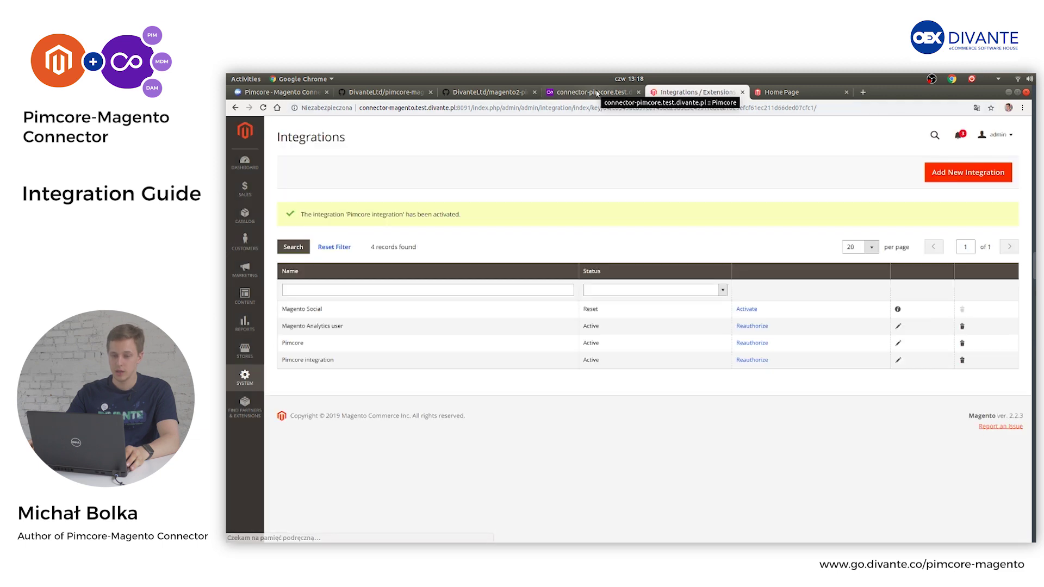
{"action": "left_click", "coordinate": [591, 92]}
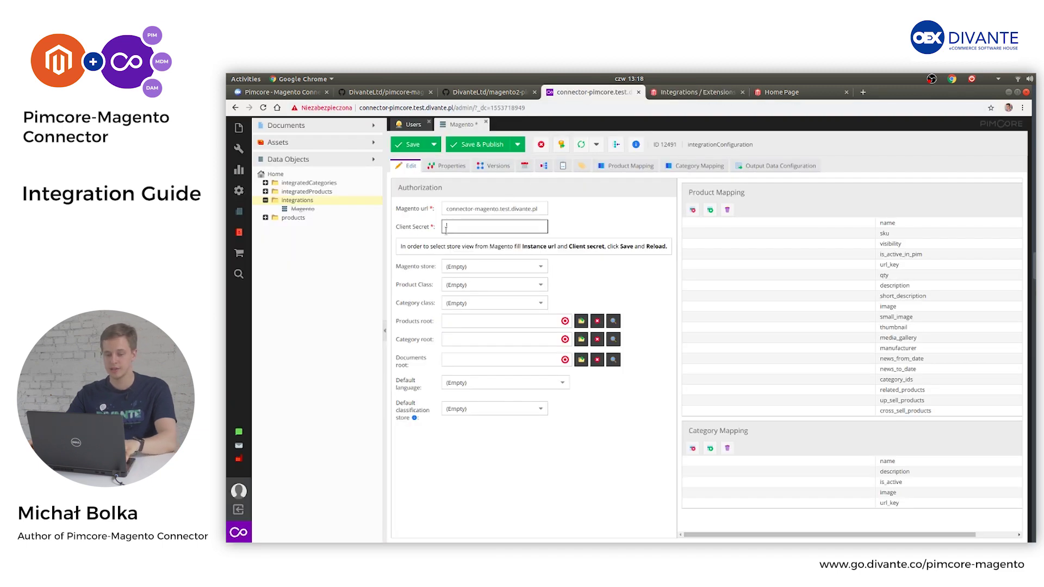
- Paste the Magento access token as Client Secret, save, and reload the configuration
{"action": "key", "text": "ctrl+v"}
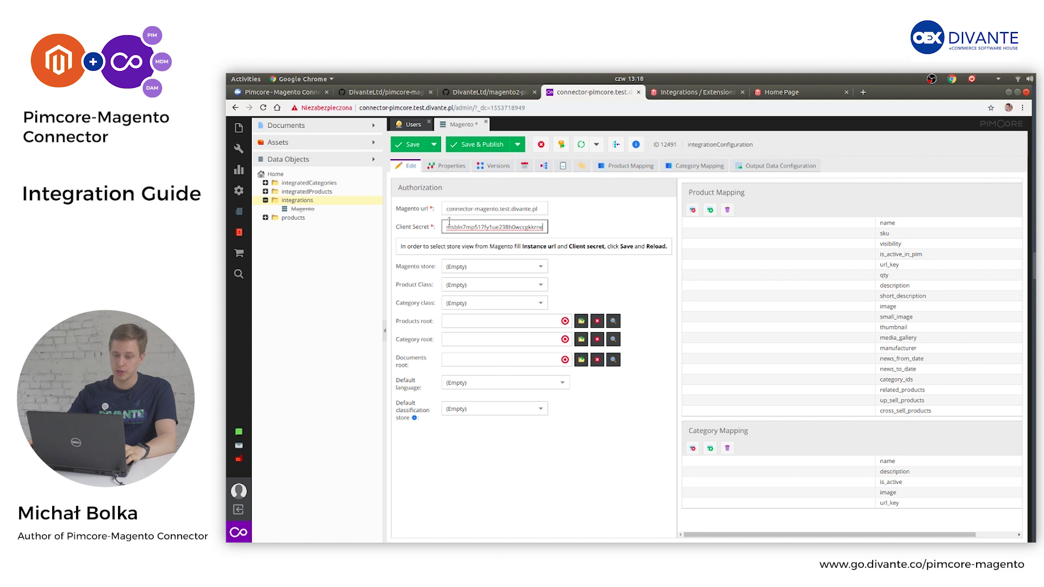
{"action": "left_click", "coordinate": [408, 145]}
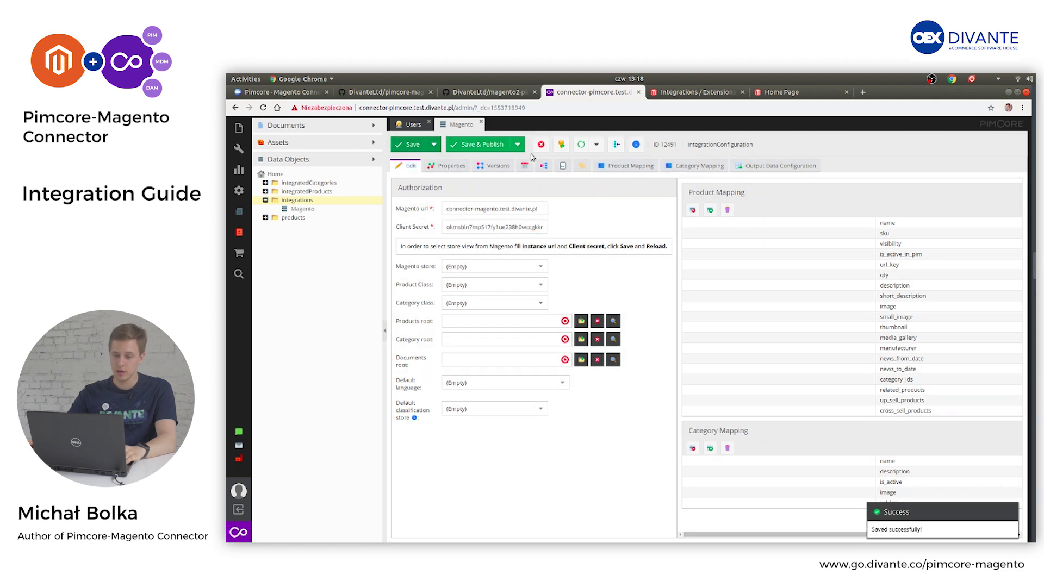
{"action": "left_click", "coordinate": [581, 146]}
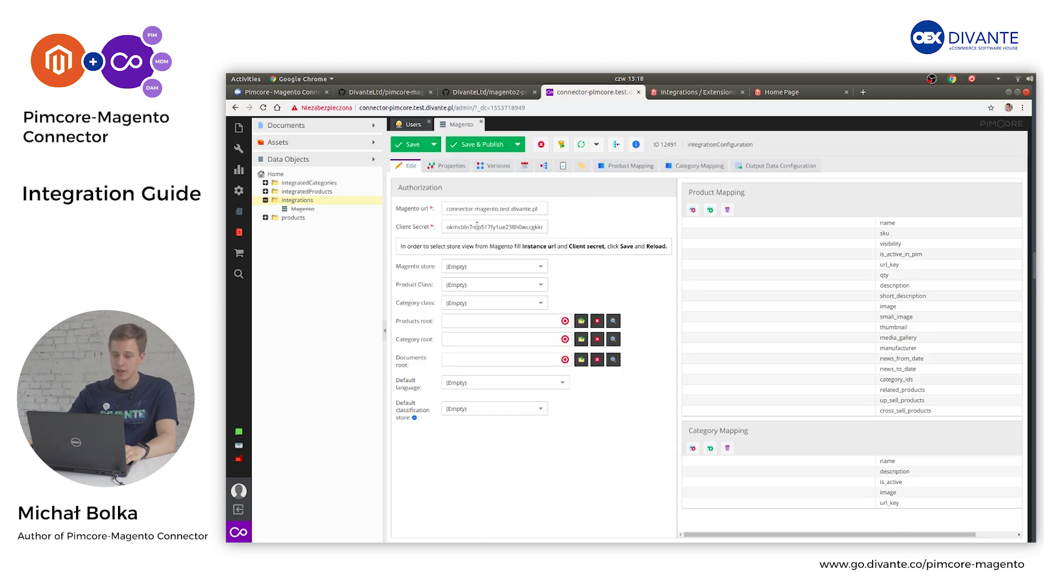
- Set store Admin, classes IntegratedProduct/IntegratedCategory, and roots integratedProducts/integratedCategories
{"action": "left_click", "coordinate": [541, 267]}
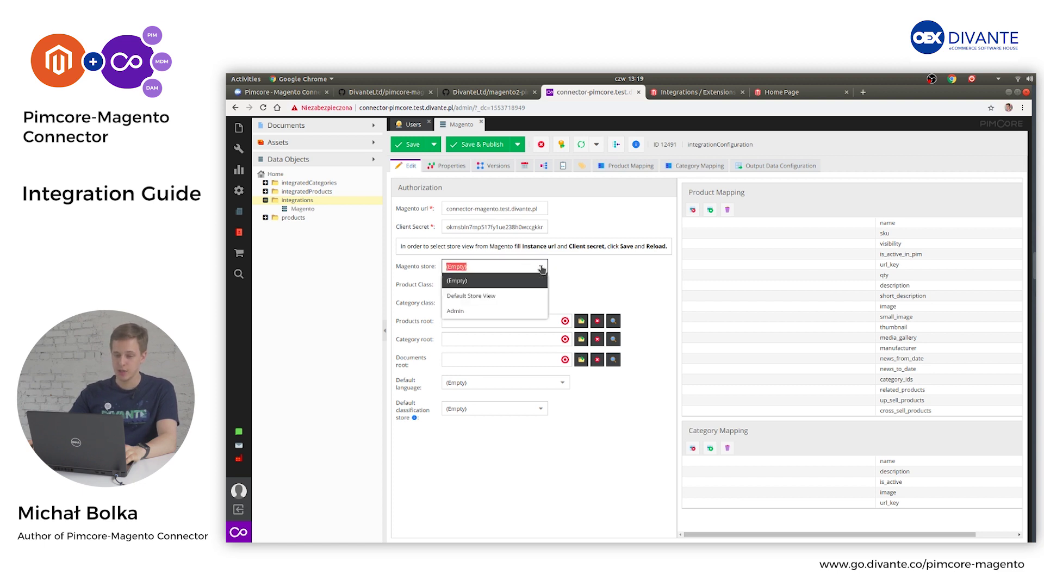
{"action": "left_click", "coordinate": [515, 312]}
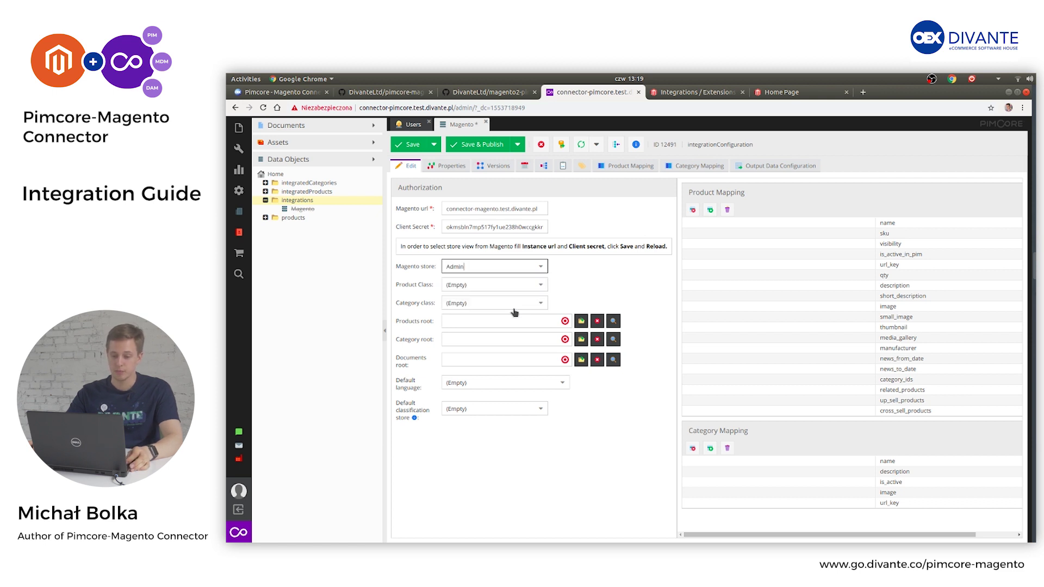
{"action": "left_click", "coordinate": [539, 286]}
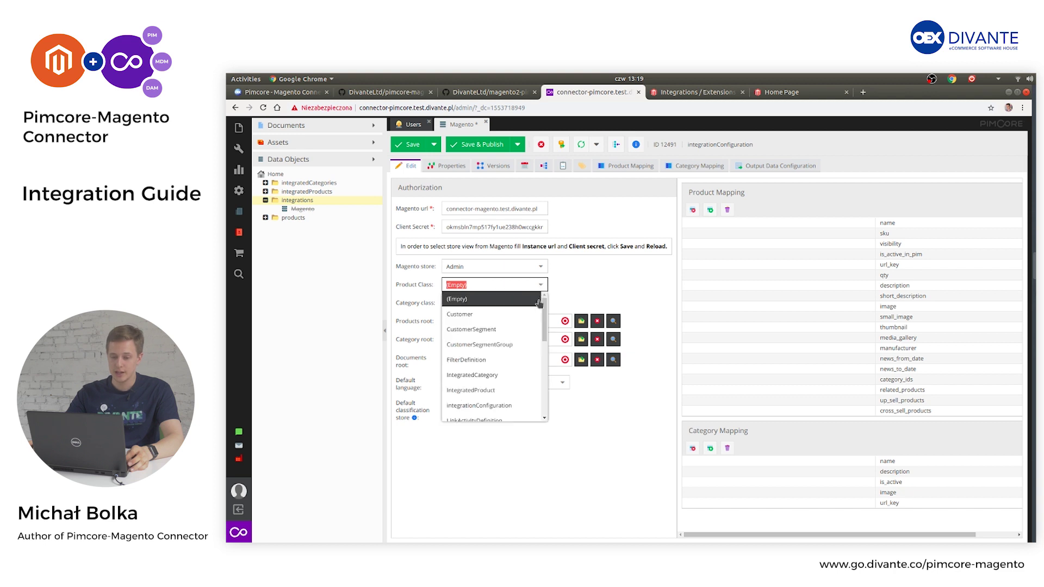
{"action": "left_click_drag", "start_coordinate": [545, 311], "coordinate": [544, 321]}
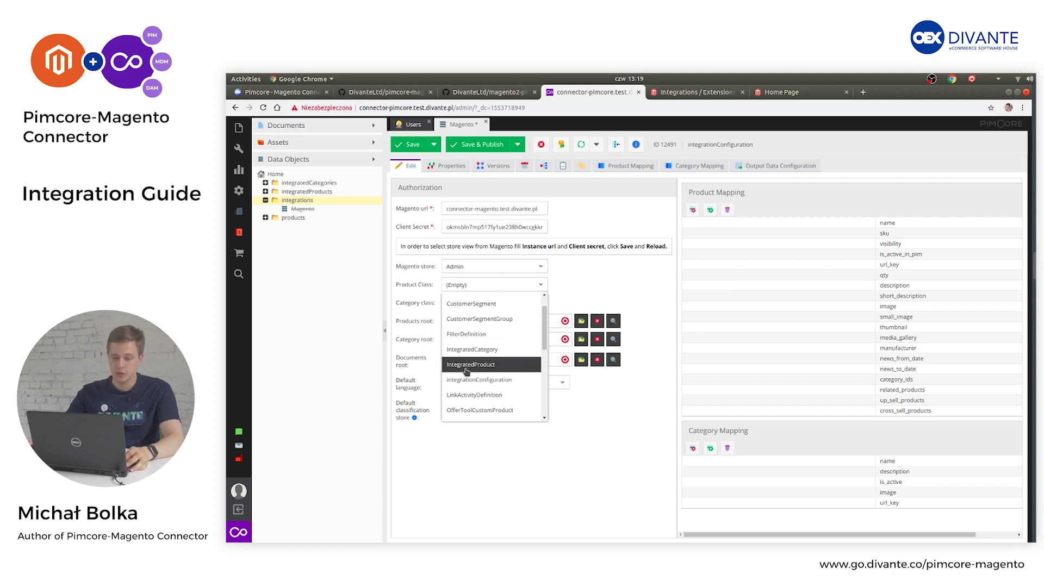
{"action": "left_click", "coordinate": [491, 365]}
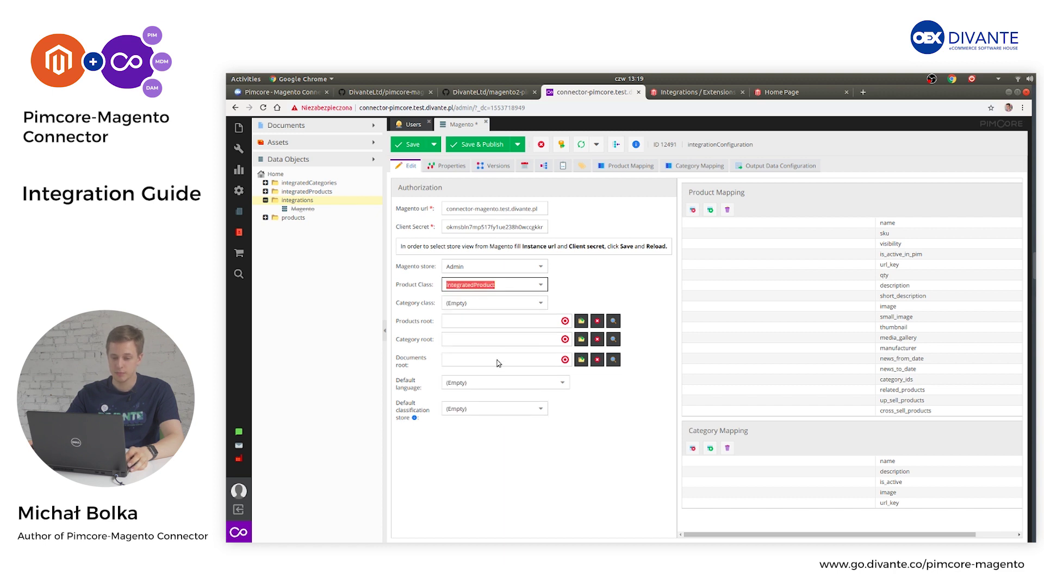
{"action": "left_click", "coordinate": [542, 302]}
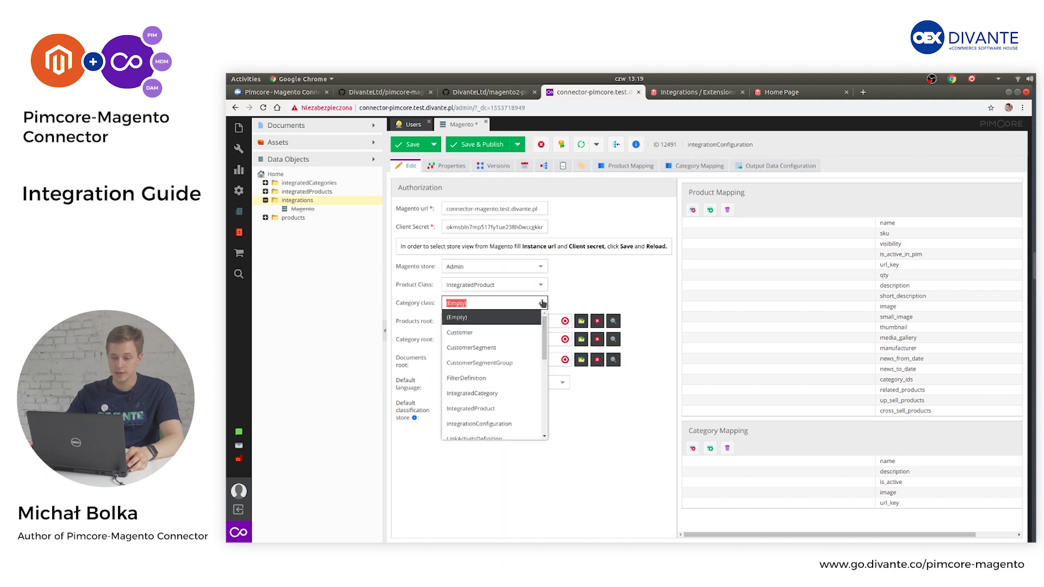
{"action": "left_click", "coordinate": [512, 394]}
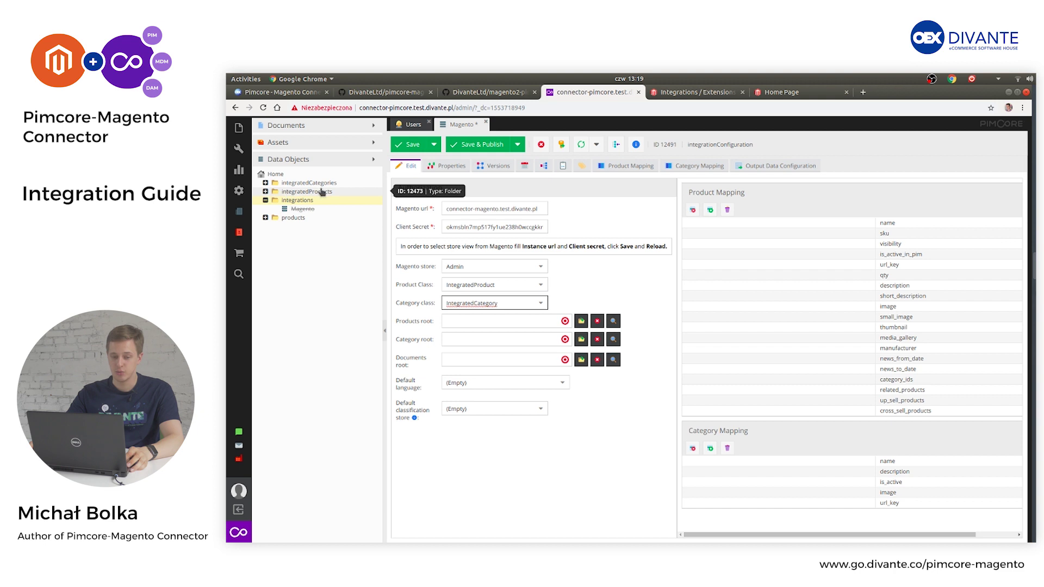
{"action": "left_click_drag", "start_coordinate": [322, 191], "coordinate": [445, 322]}
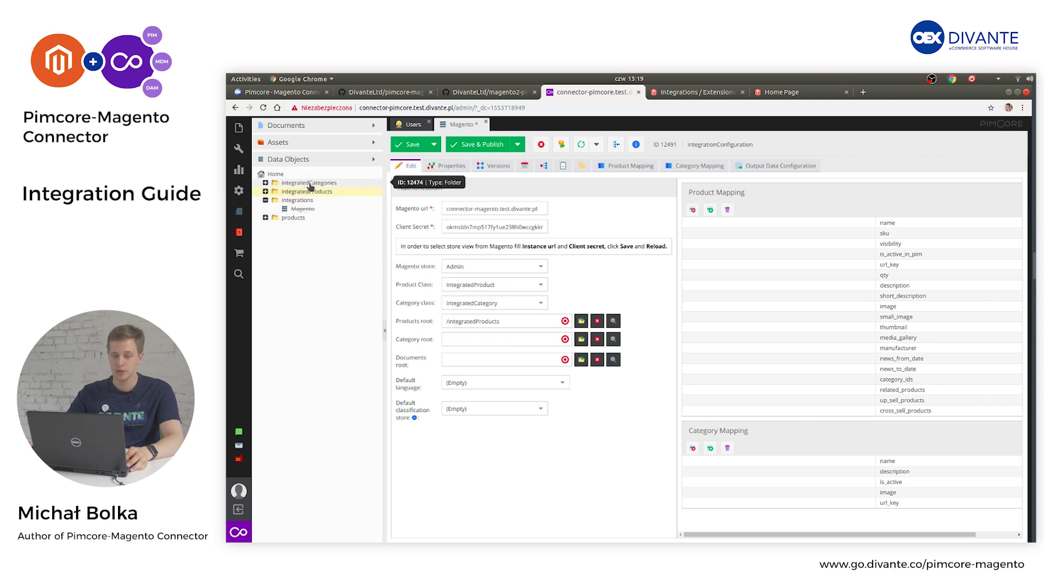
{"action": "left_click_drag", "start_coordinate": [310, 187], "coordinate": [462, 344]}
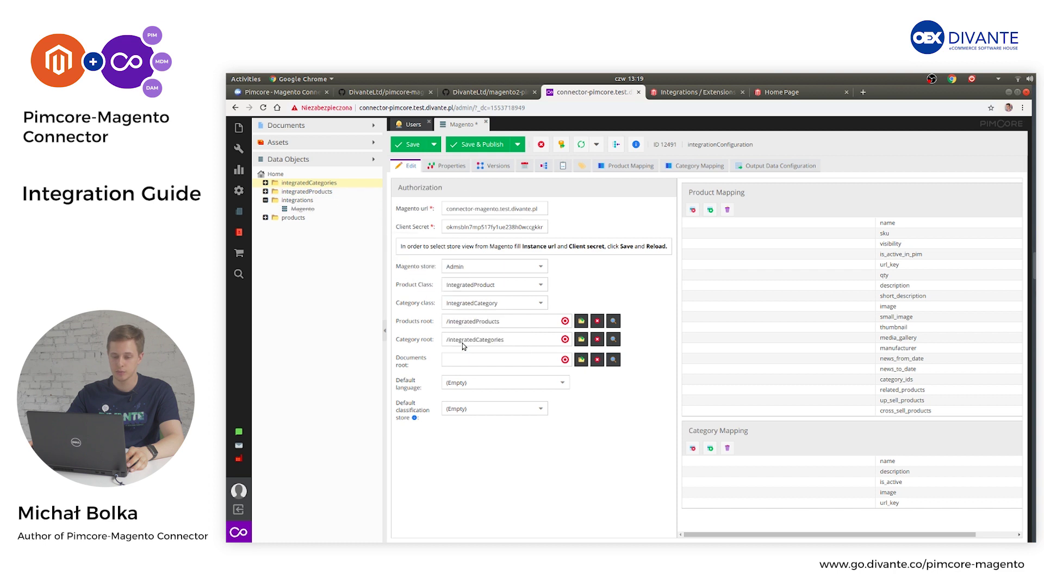
- Choose English (United Kingdom) as default language and Default classification store, then save
{"action": "left_click", "coordinate": [563, 384]}
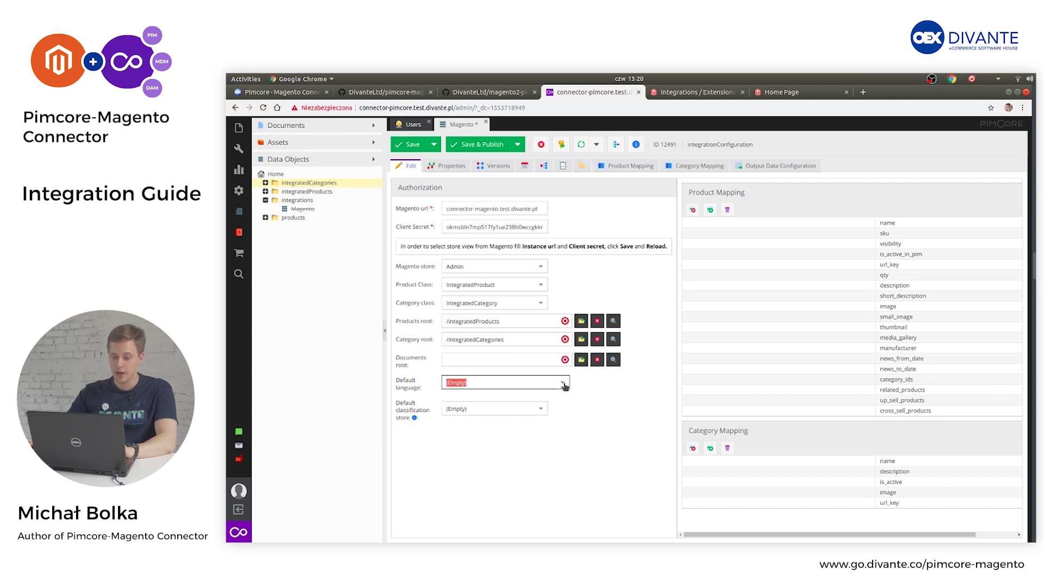
{"action": "type", "text": "eng"}
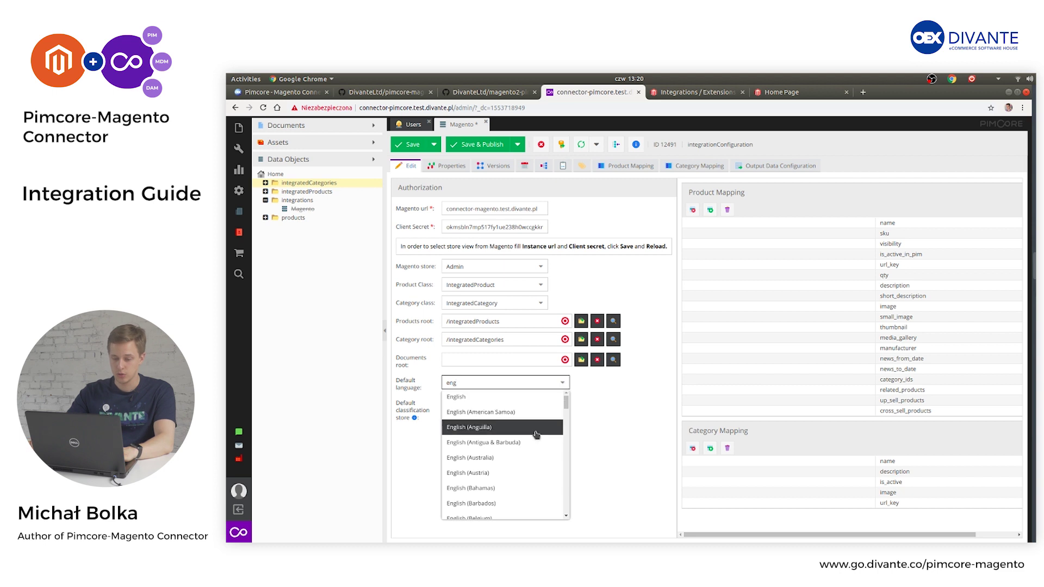
{"action": "scroll", "coordinate": [536, 434], "scroll_direction": "down", "scroll_amount": 10}
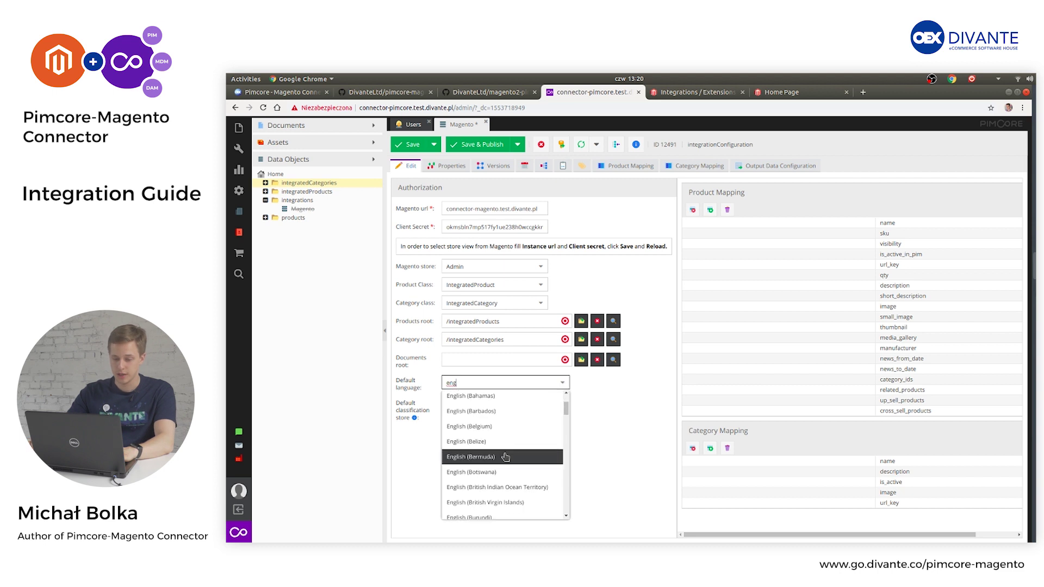
{"action": "scroll", "coordinate": [500, 460], "scroll_direction": "down", "scroll_amount": 12}
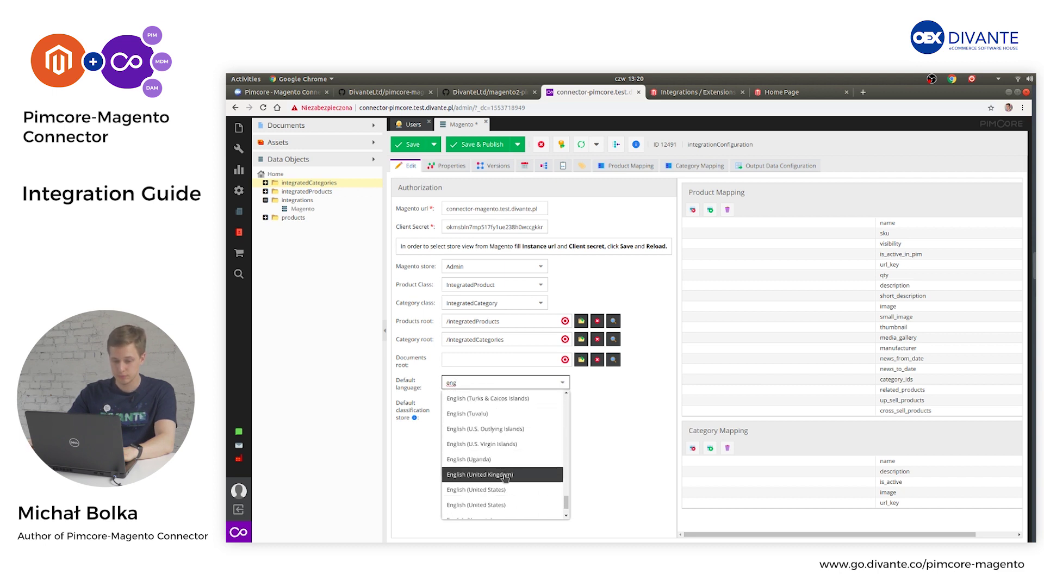
{"action": "left_click", "coordinate": [500, 474]}
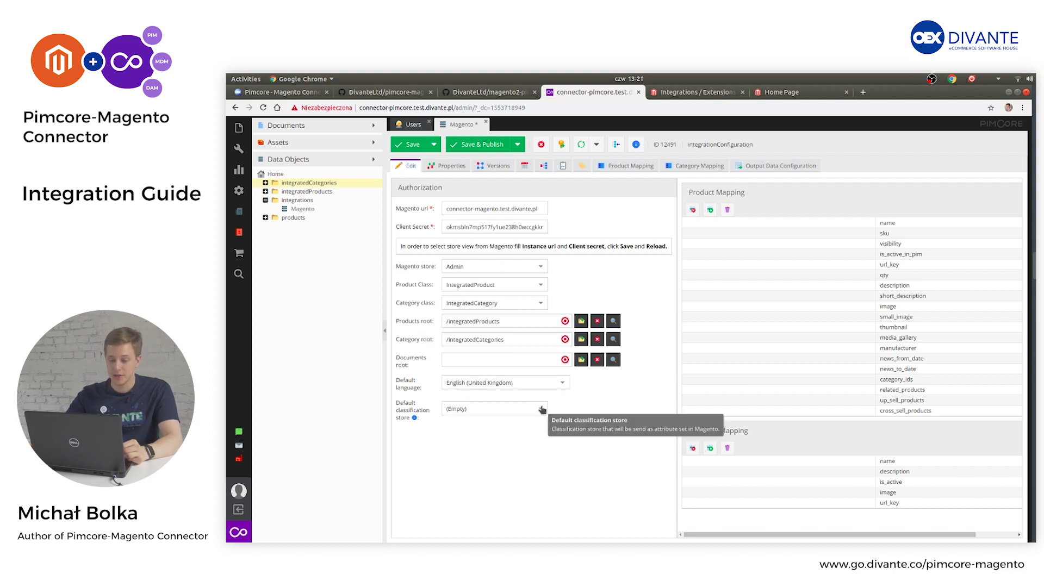
{"action": "left_click", "coordinate": [541, 409]}
{"action": "left_click", "coordinate": [542, 409]}
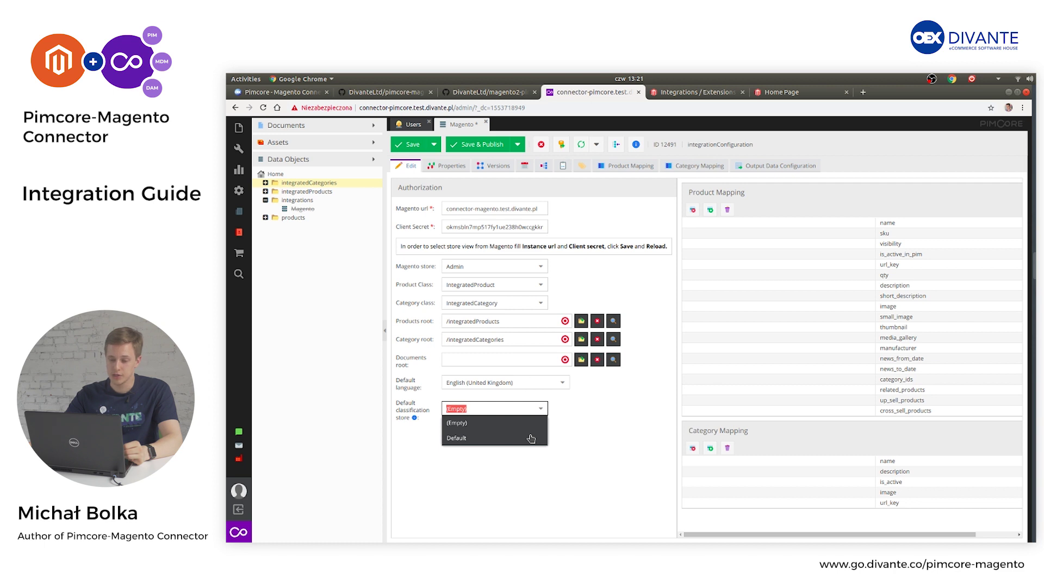
{"action": "left_click", "coordinate": [531, 439]}
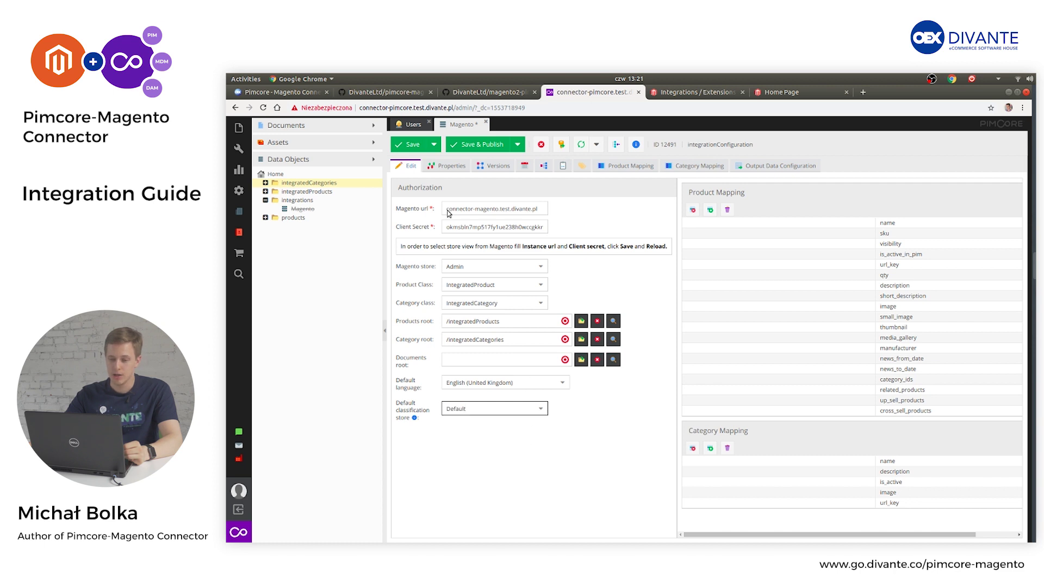
{"action": "left_click", "coordinate": [412, 144]}
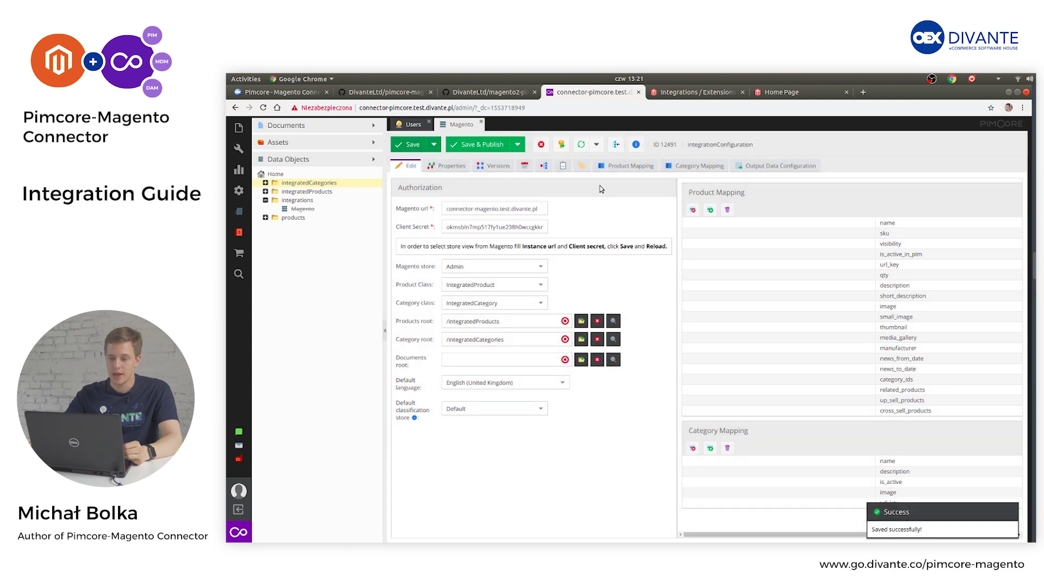
- In the product mapping grid, map the name attribute to the Name source field
{"action": "left_click", "coordinate": [634, 168]}
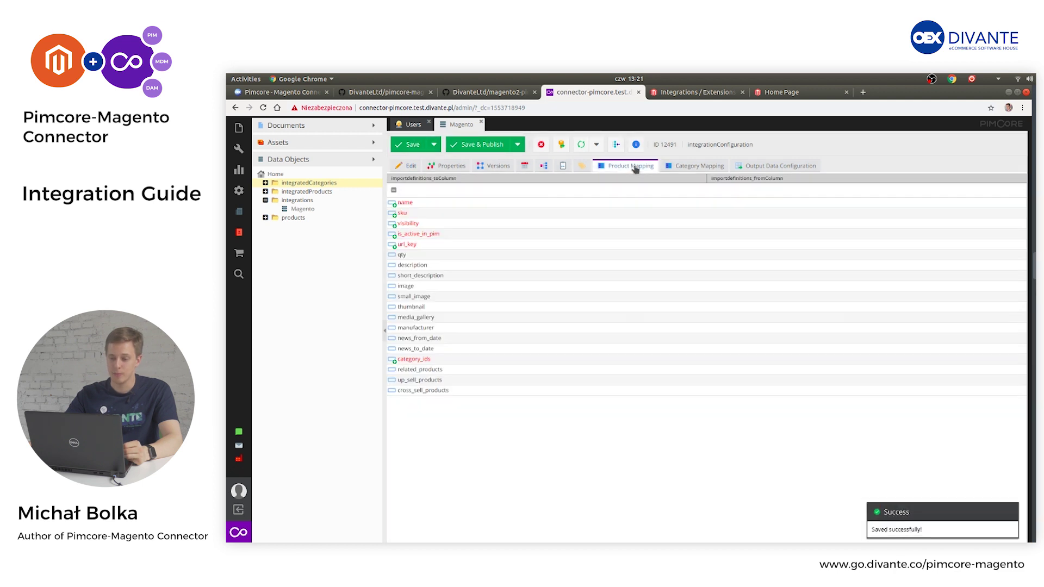
{"action": "left_click", "coordinate": [998, 208]}
{"action": "left_click", "coordinate": [1011, 207]}
{"action": "left_click", "coordinate": [1018, 204]}
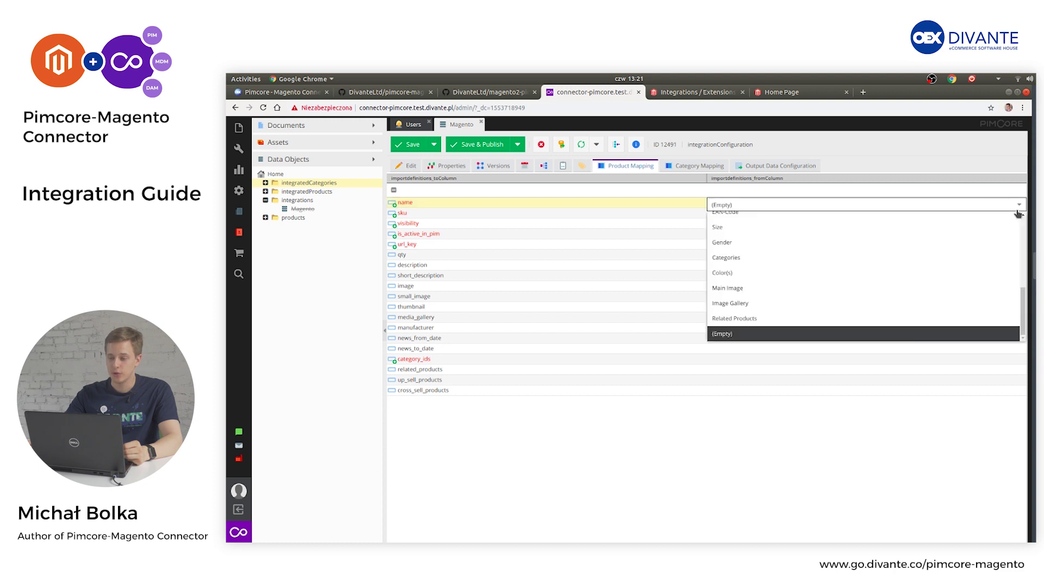
{"action": "left_click_drag", "start_coordinate": [1024, 296], "coordinate": [1024, 225]}
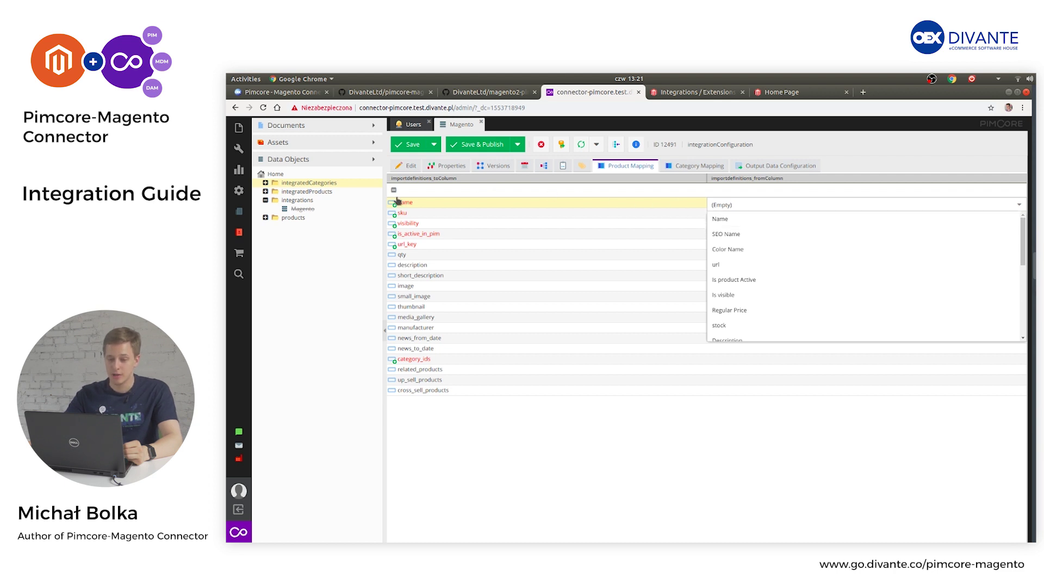
{"action": "left_click", "coordinate": [808, 219]}
- Back in the settings form, reselect Default as classification store and save again
{"action": "left_click", "coordinate": [408, 166]}
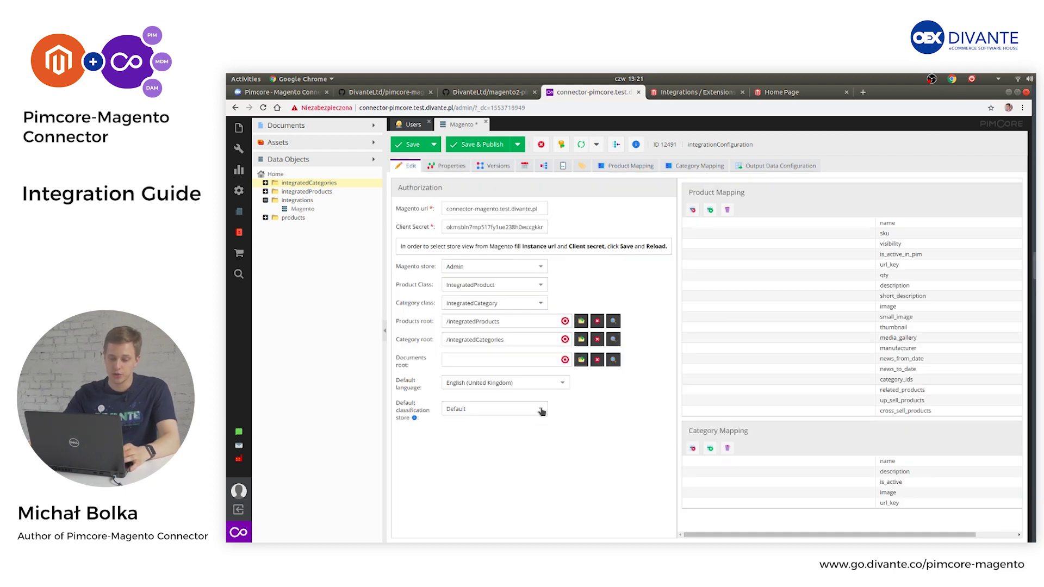
{"action": "left_click", "coordinate": [542, 412]}
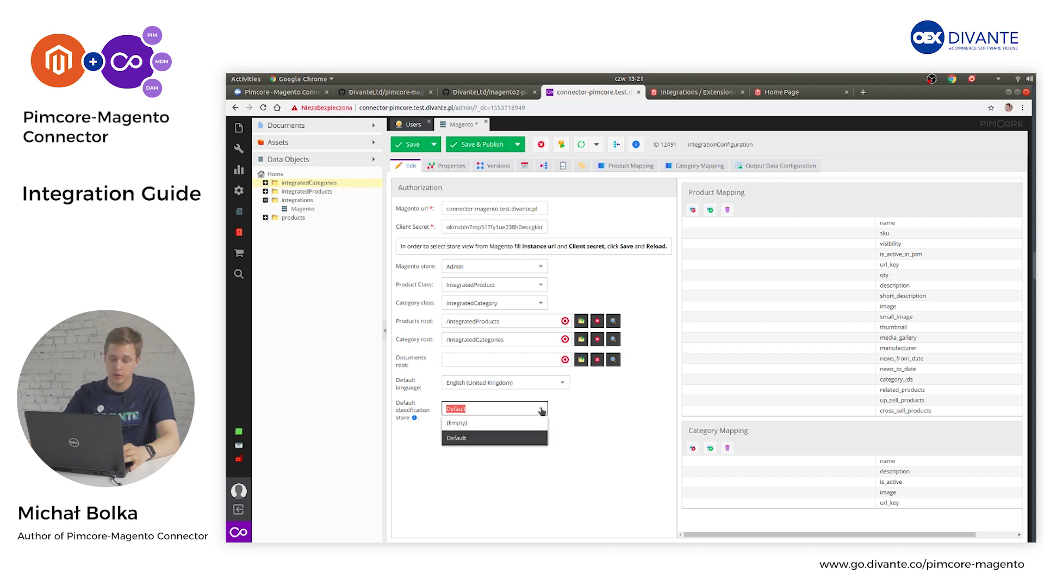
{"action": "left_click", "coordinate": [519, 437]}
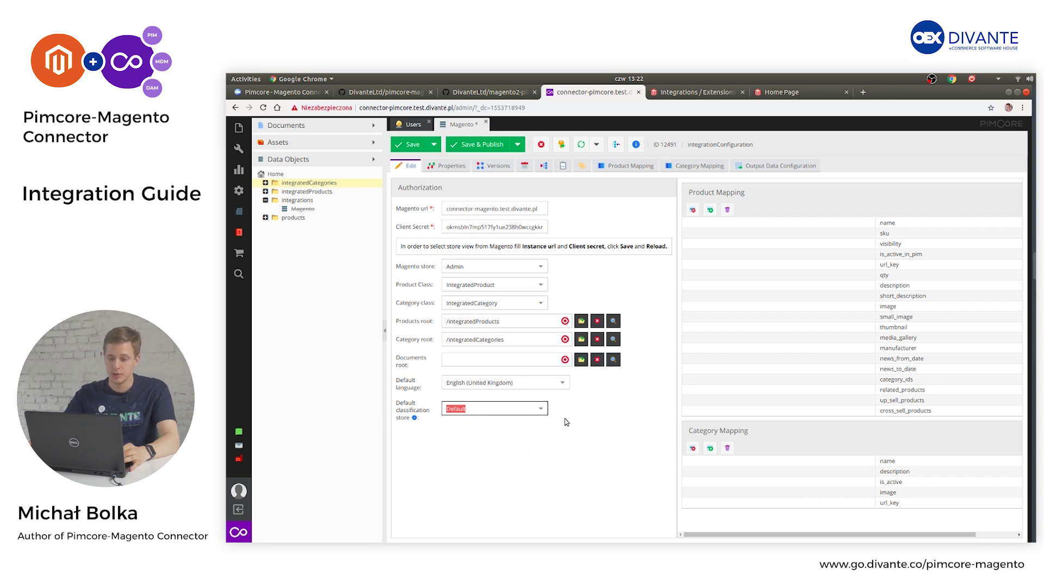
{"action": "left_click", "coordinate": [411, 152]}
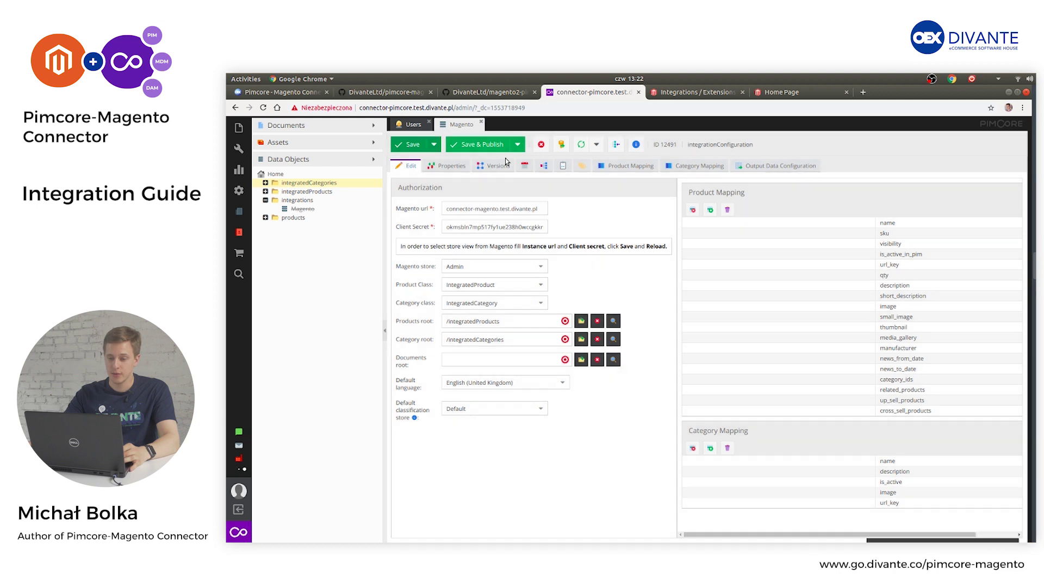
- Show the Product Mapping grid listing Magento attributes from name through cross_sell_products
{"action": "left_click", "coordinate": [622, 170]}
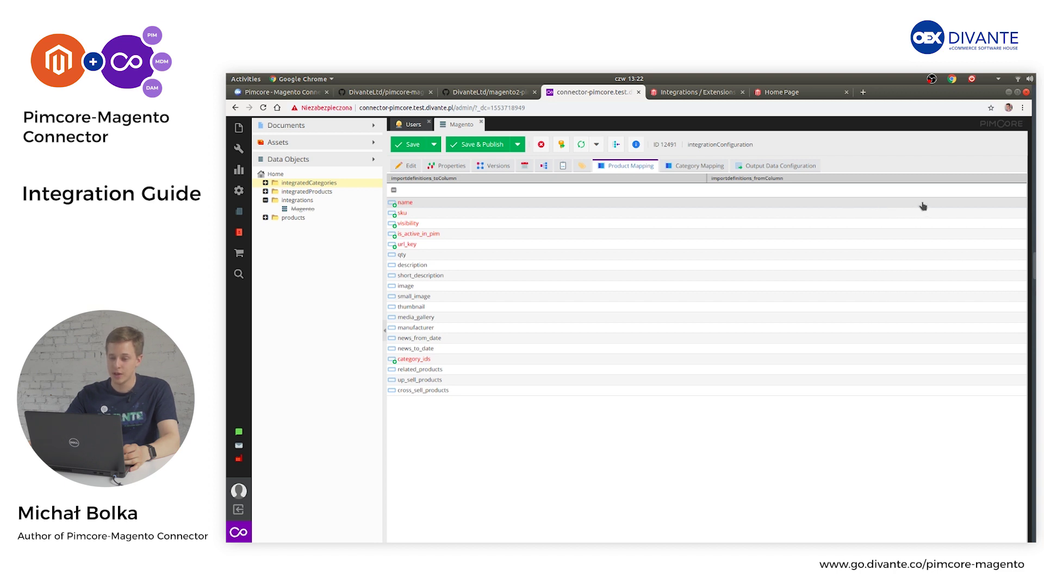
- Map name to Name, sku to EAN-Code, and visibility to Is visible
{"action": "left_click", "coordinate": [967, 207]}
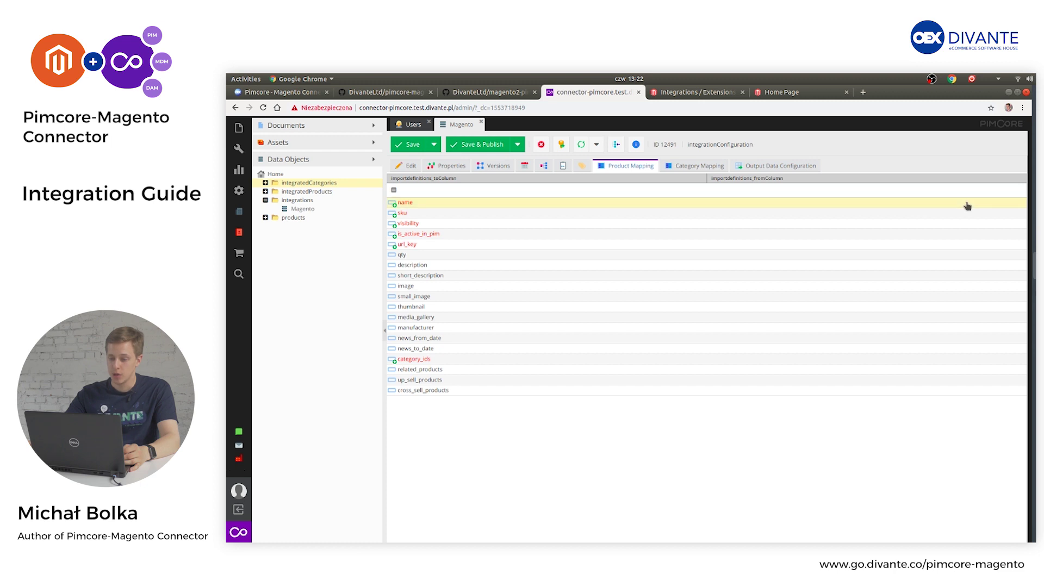
{"action": "left_click", "coordinate": [981, 205]}
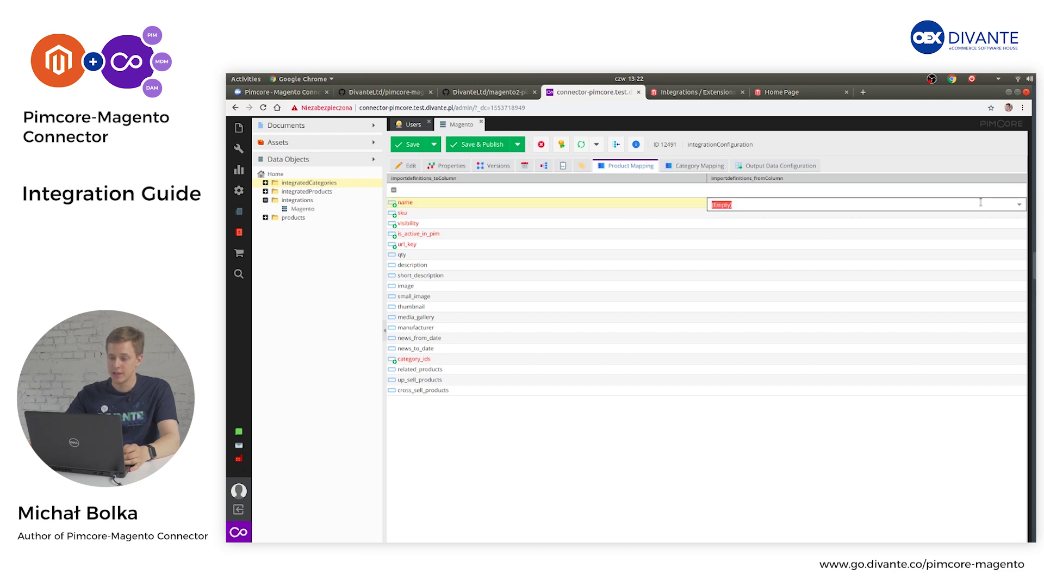
{"action": "left_click", "coordinate": [1014, 208]}
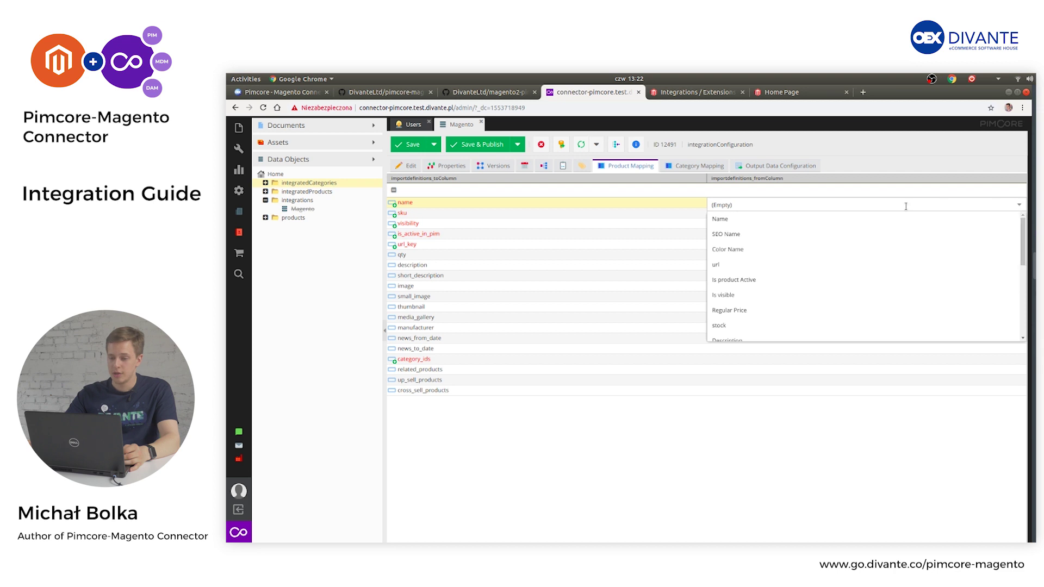
{"action": "left_click", "coordinate": [803, 218]}
{"action": "left_click", "coordinate": [842, 217]}
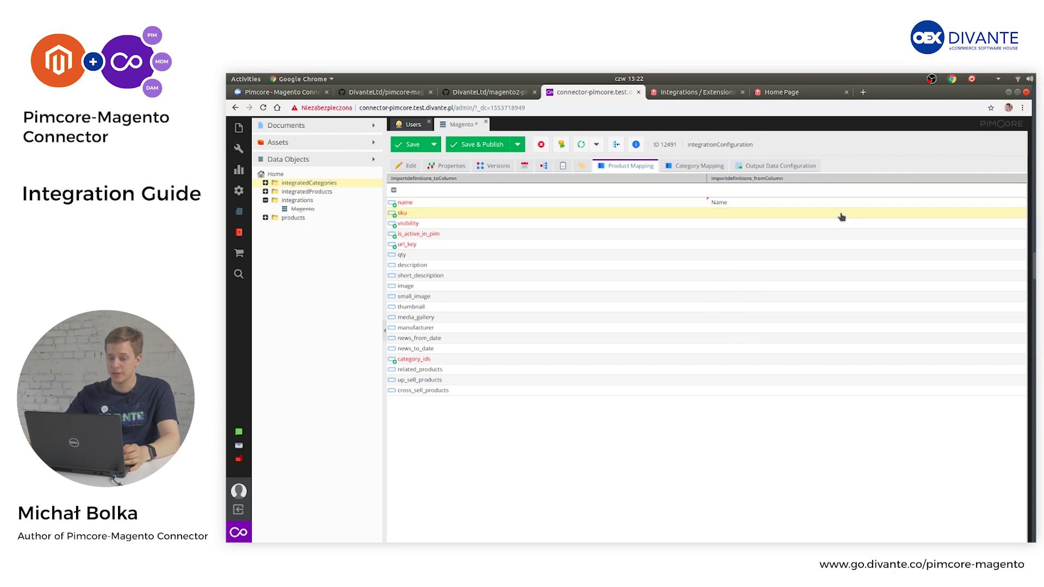
{"action": "left_click", "coordinate": [845, 217]}
{"action": "left_click", "coordinate": [1019, 215]}
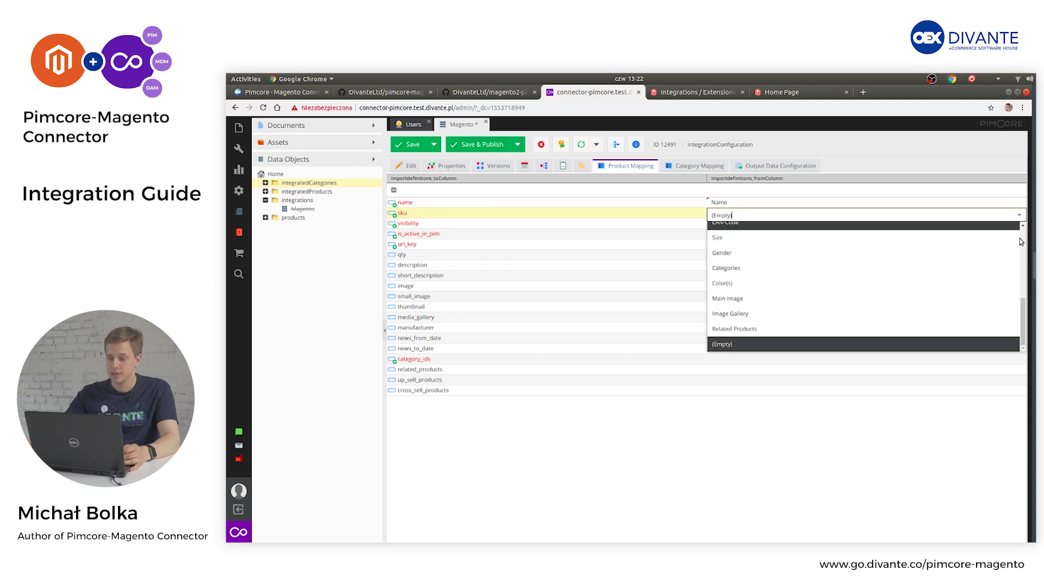
{"action": "scroll", "coordinate": [1022, 305], "scroll_direction": "up", "scroll_amount": 2}
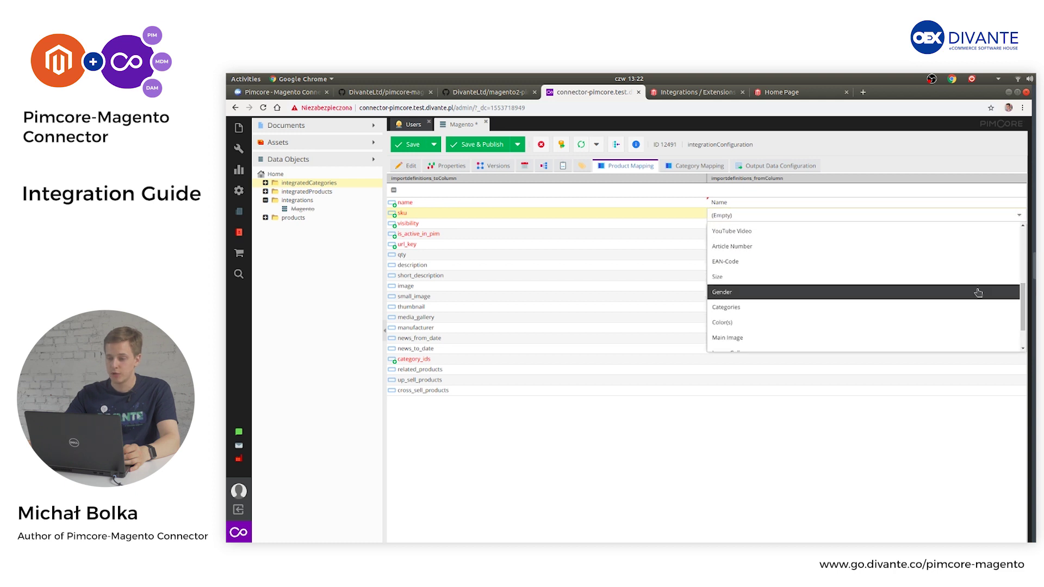
{"action": "left_click", "coordinate": [803, 261]}
{"action": "left_click", "coordinate": [859, 227]}
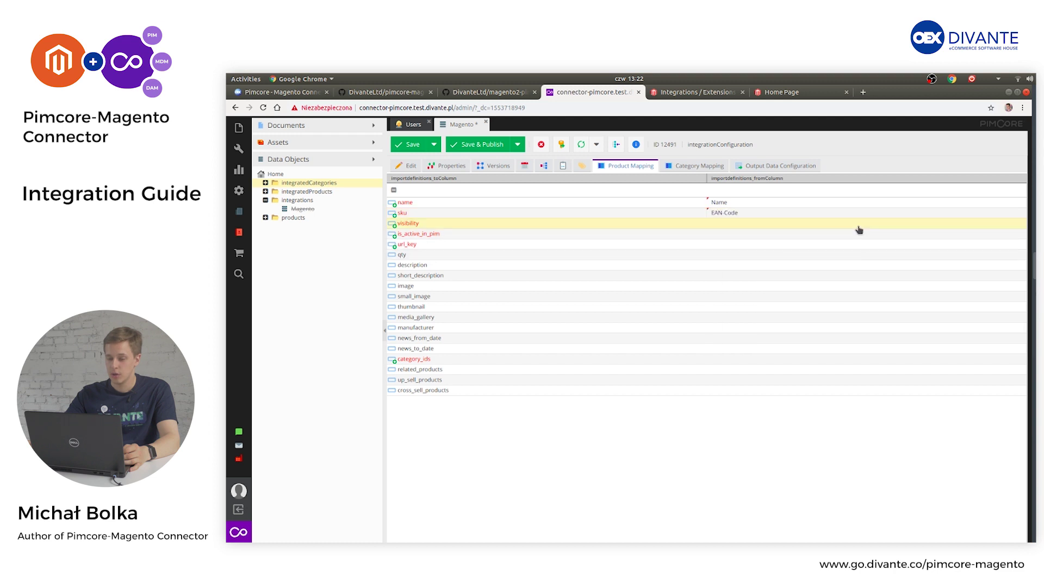
{"action": "left_click", "coordinate": [860, 228]}
{"action": "left_click", "coordinate": [1018, 228]}
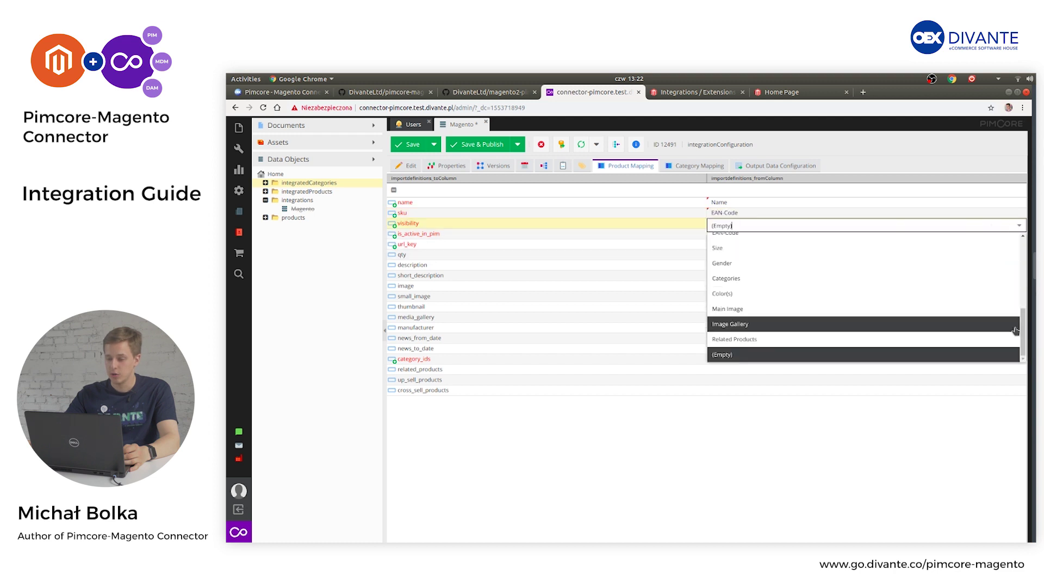
{"action": "scroll", "coordinate": [918, 298], "scroll_direction": "up", "scroll_amount": 3}
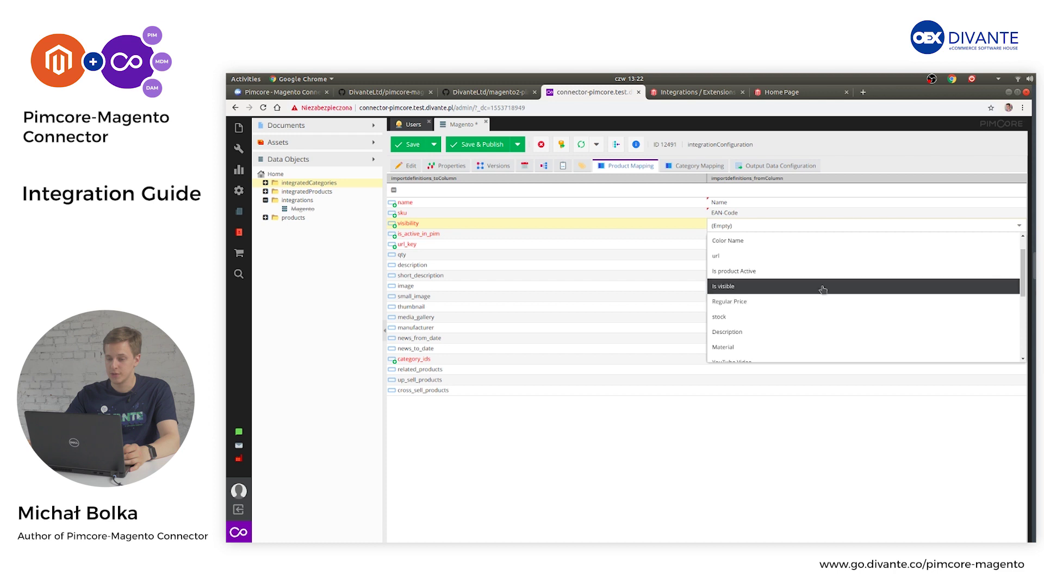
{"action": "left_click", "coordinate": [919, 292]}
- Map is_active_in_pim to Is product Active and enter url as the url_key source
{"action": "left_click", "coordinate": [854, 234]}
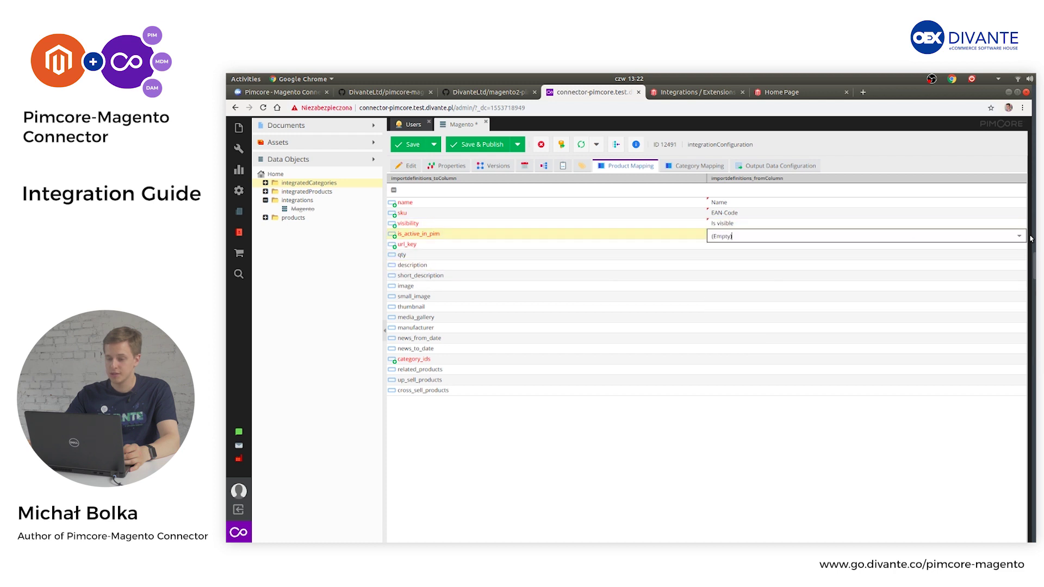
{"action": "left_click", "coordinate": [1019, 236]}
{"action": "scroll", "coordinate": [1028, 290], "scroll_direction": "down", "scroll_amount": 3}
{"action": "scroll", "coordinate": [1027, 290], "scroll_direction": "up", "scroll_amount": 3}
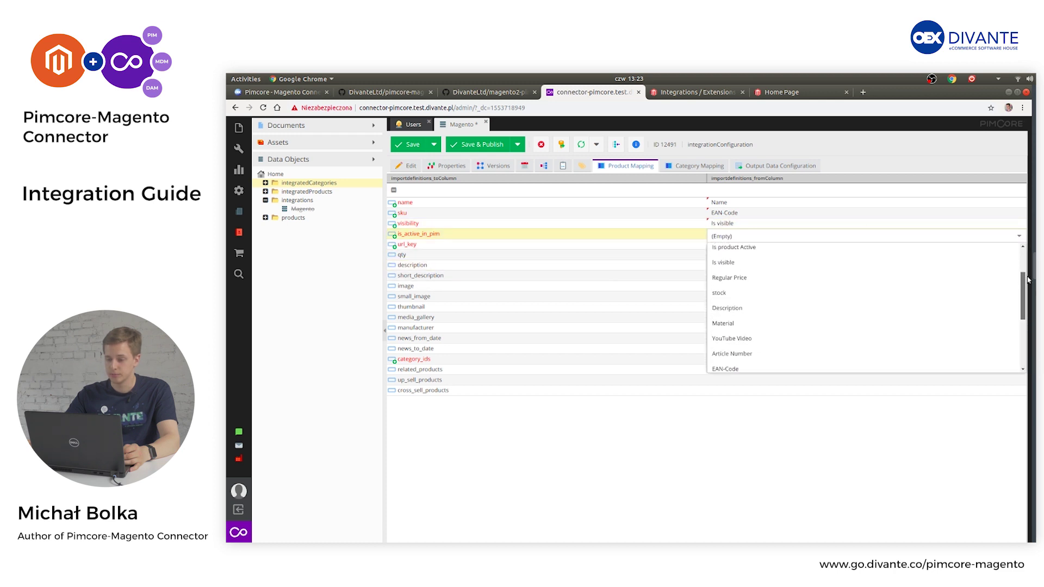
{"action": "left_click", "coordinate": [805, 283]}
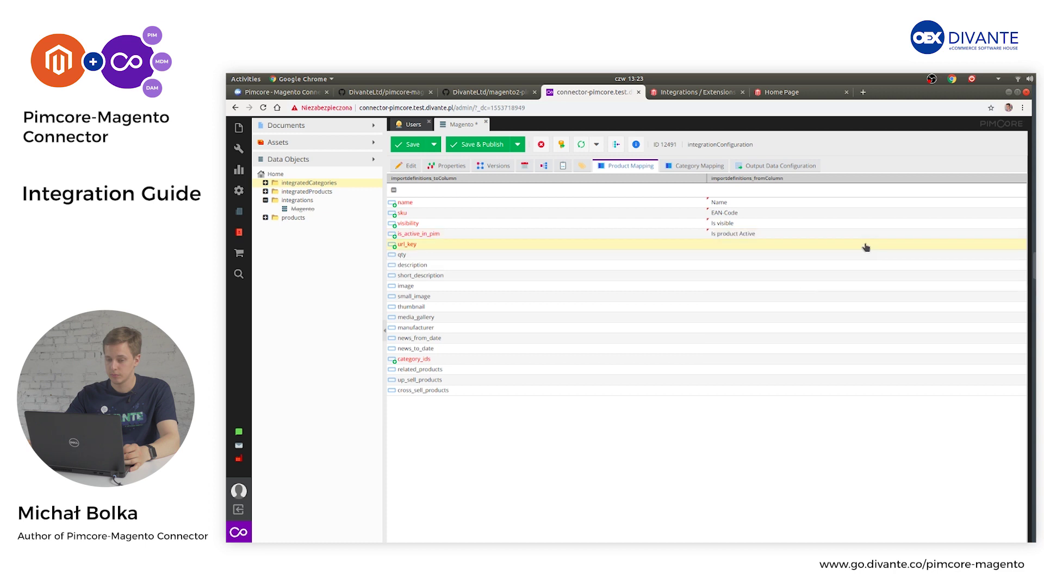
{"action": "left_click", "coordinate": [865, 245]}
{"action": "left_click", "coordinate": [1018, 247]}
{"action": "scroll", "coordinate": [780, 317], "scroll_direction": "up", "scroll_amount": 5}
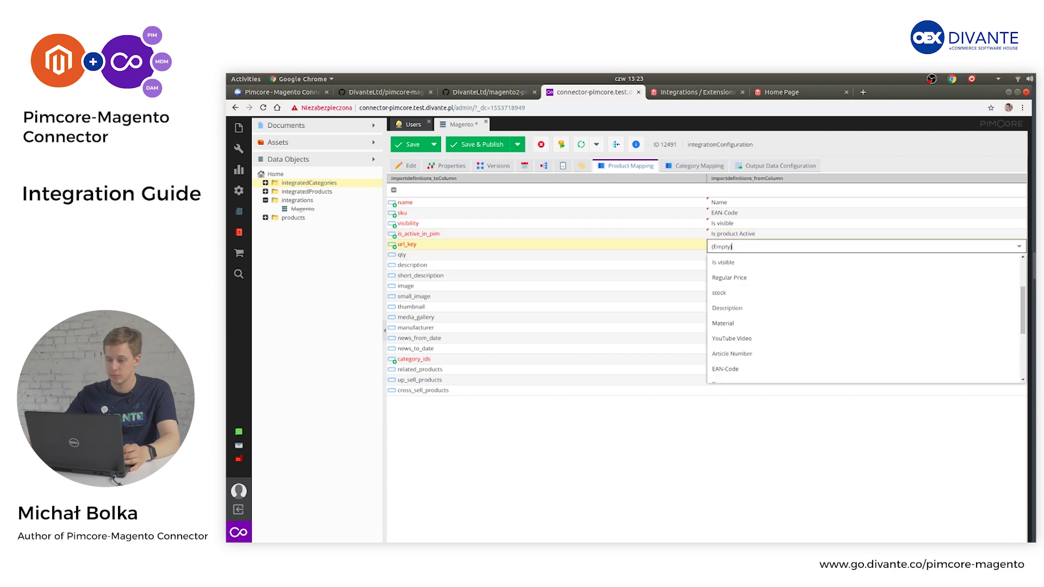
{"action": "left_click_drag", "start_coordinate": [1021, 315], "coordinate": [1020, 359]}
{"action": "type", "text": "url"}
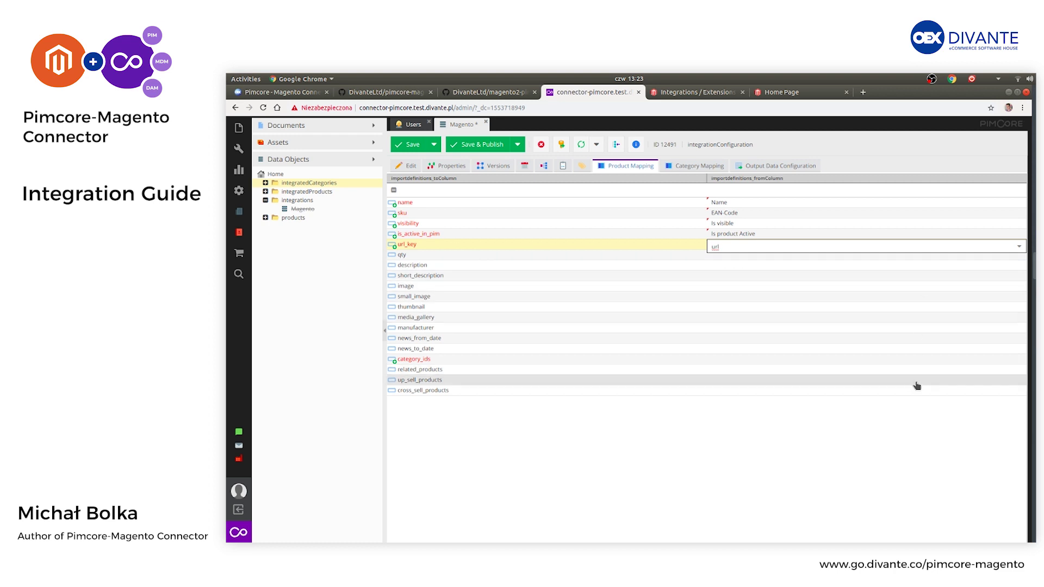
- Map category_ids to Categories, and image and small_image to Main Image
{"action": "left_click", "coordinate": [861, 359]}
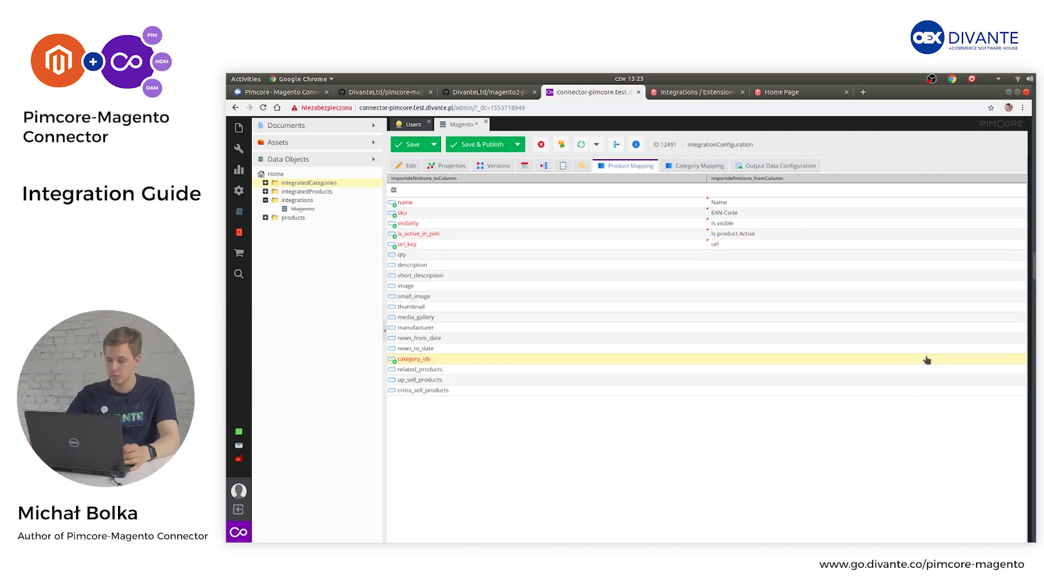
{"action": "left_click", "coordinate": [1015, 362]}
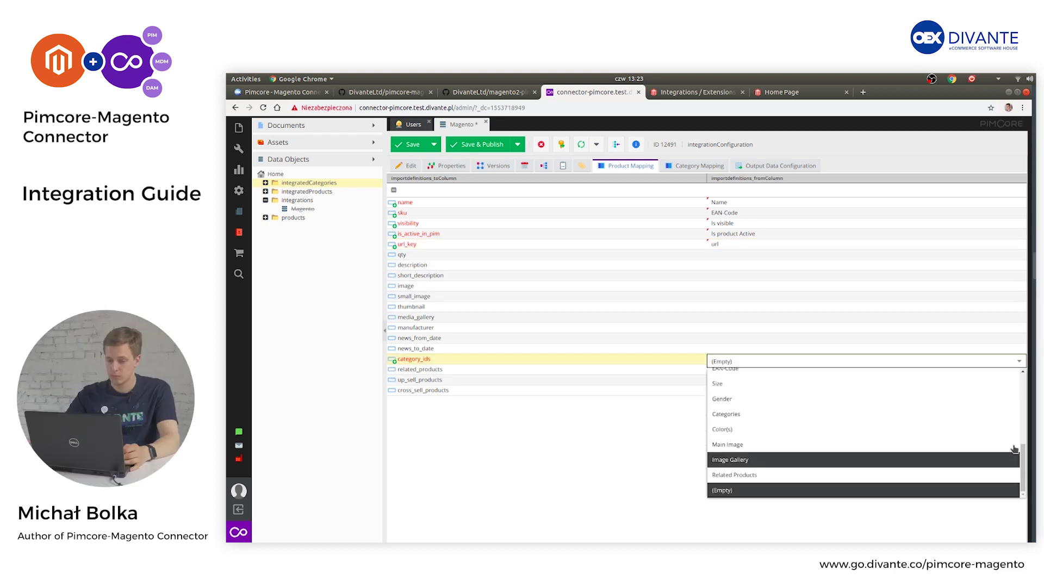
{"action": "left_click", "coordinate": [995, 414]}
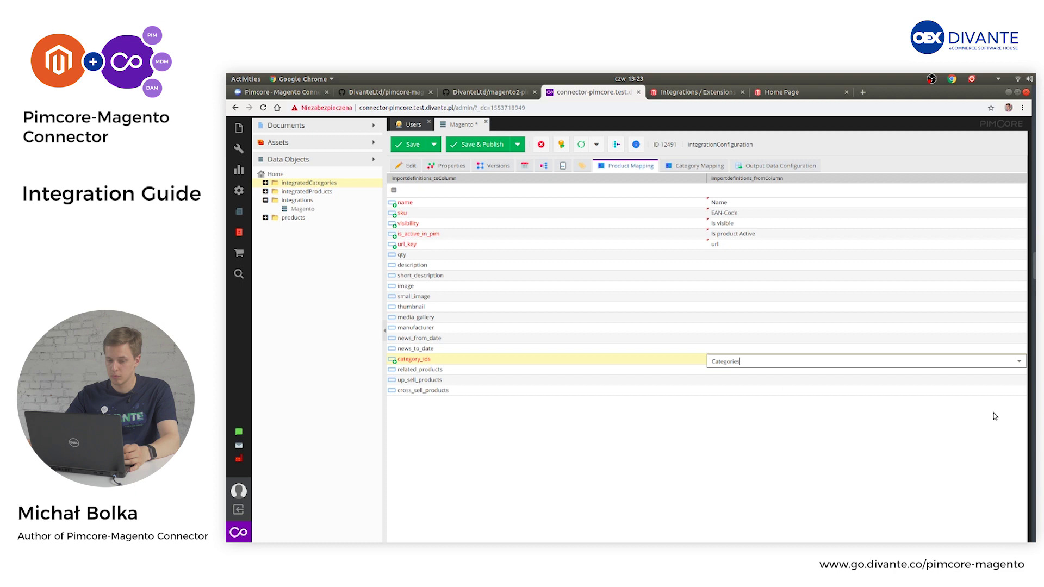
{"action": "left_click", "coordinate": [995, 288]}
{"action": "left_click", "coordinate": [1018, 288]}
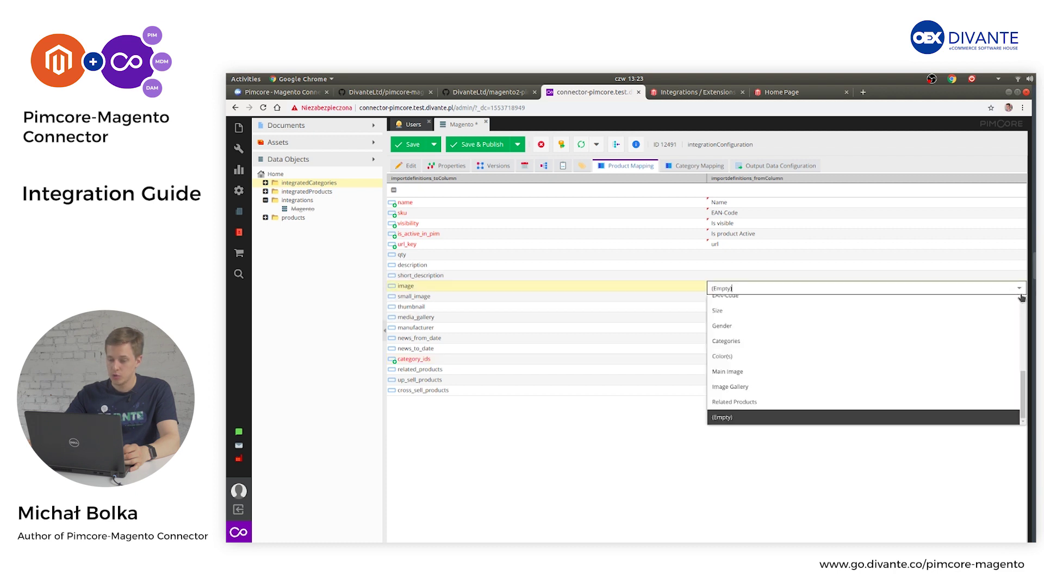
{"action": "mouse_move", "coordinate": [1022, 392]}
{"action": "left_mouse_down"}
{"action": "mouse_move", "coordinate": [1032, 338]}
{"action": "mouse_move", "coordinate": [1018, 380]}
{"action": "left_mouse_up"}
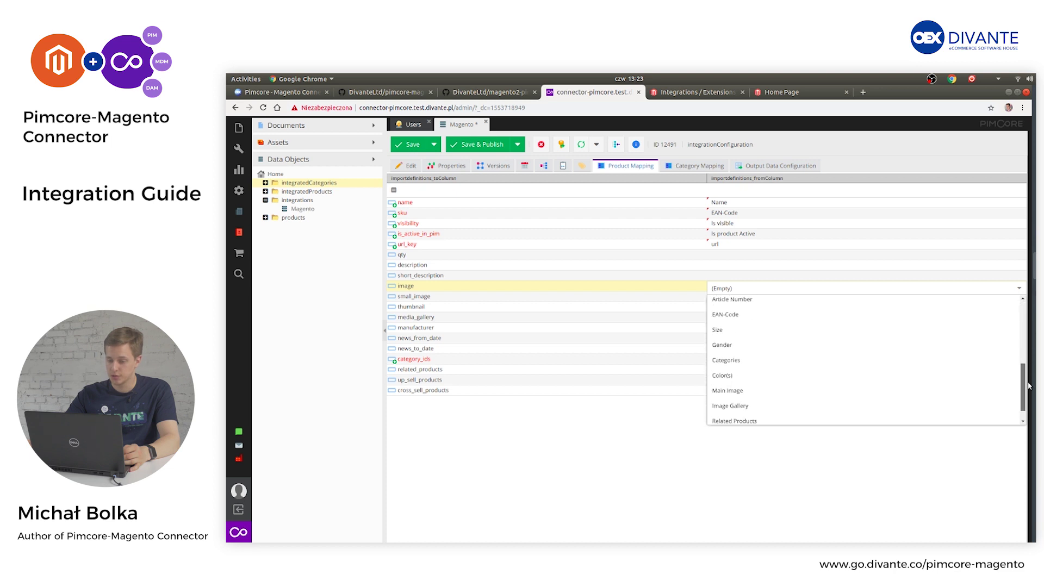
{"action": "left_click", "coordinate": [824, 388]}
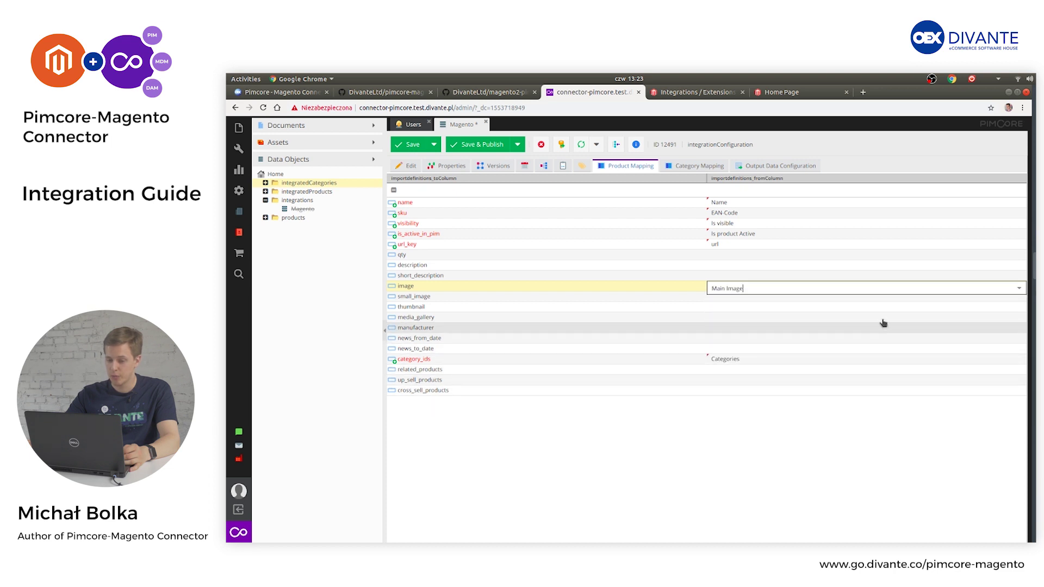
{"action": "left_click", "coordinate": [848, 299]}
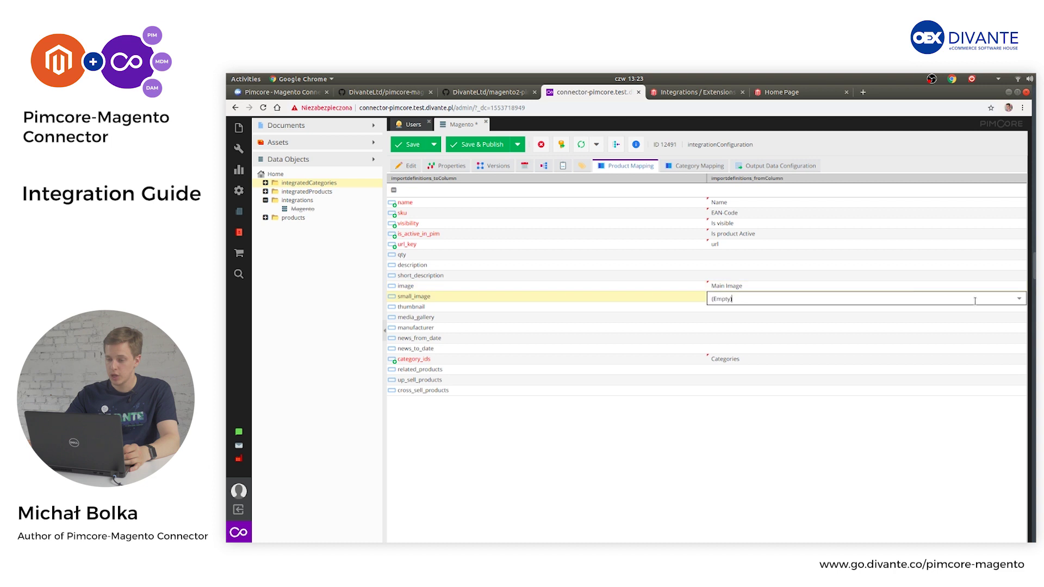
{"action": "left_click", "coordinate": [1023, 300]}
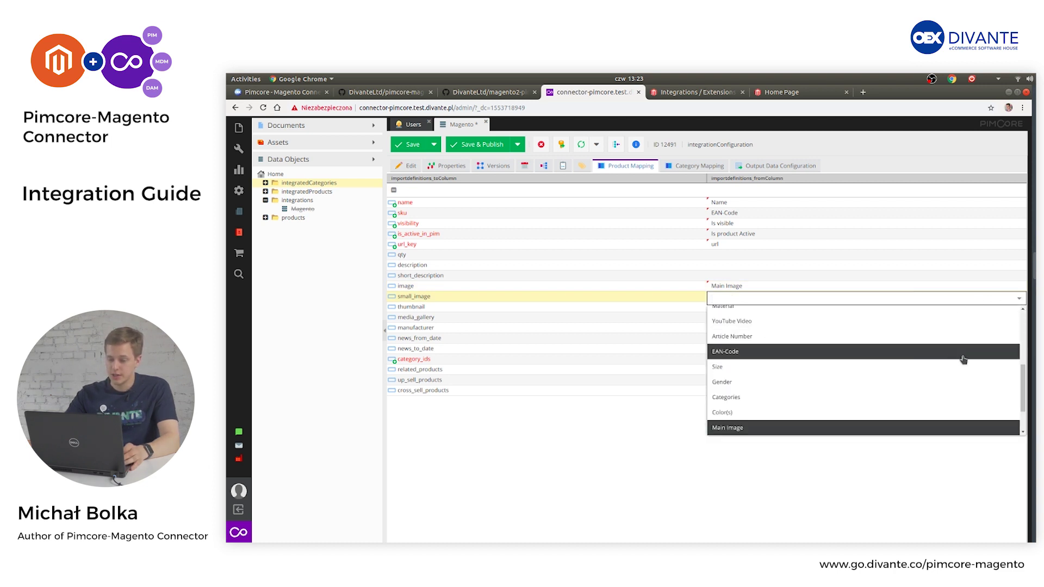
{"action": "scroll", "coordinate": [1024, 386], "scroll_direction": "up", "scroll_amount": 5}
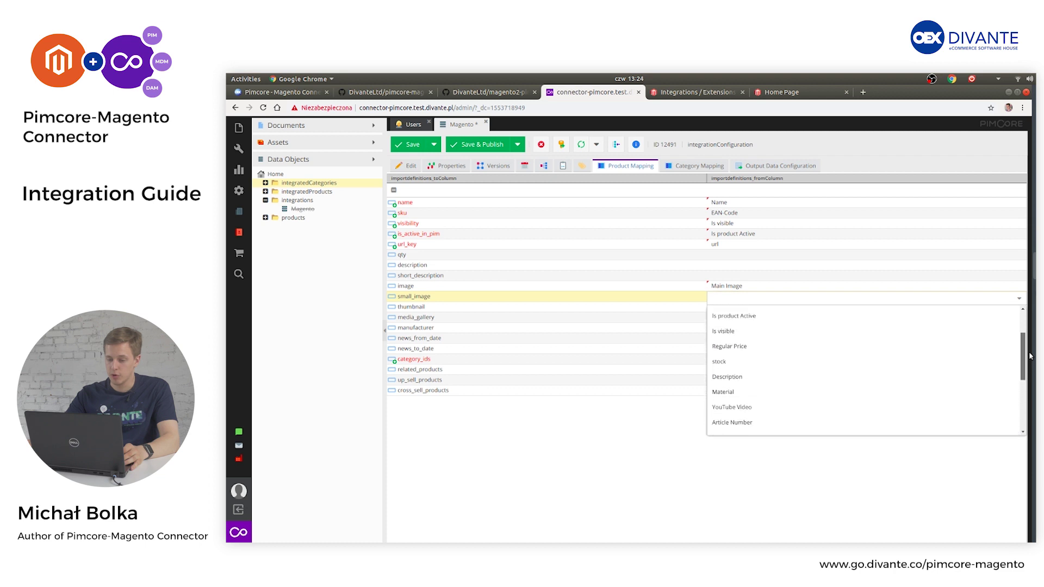
{"action": "scroll", "coordinate": [1028, 381], "scroll_direction": "down", "scroll_amount": 1}
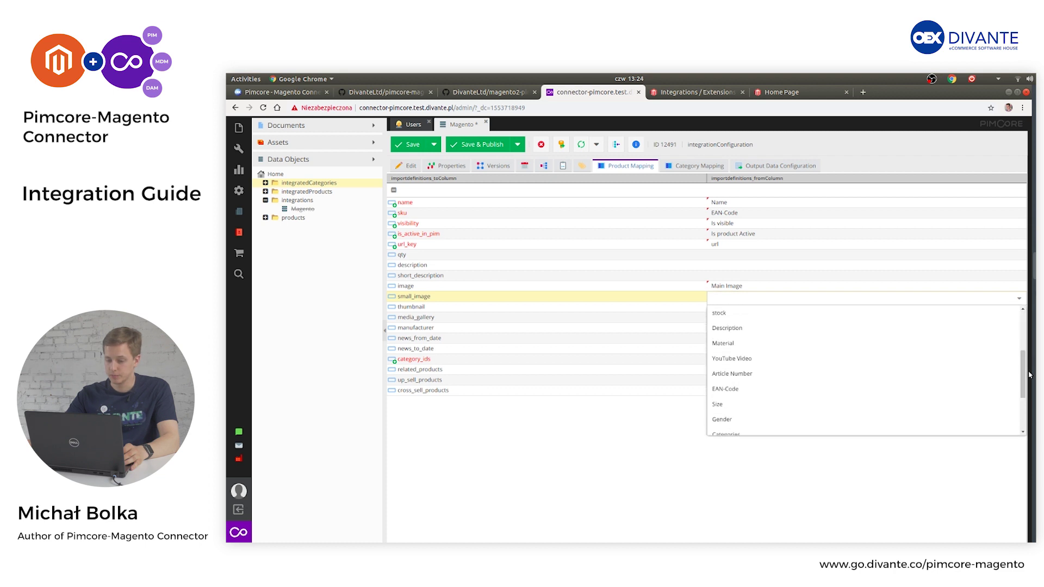
{"action": "key", "text": "Return"}
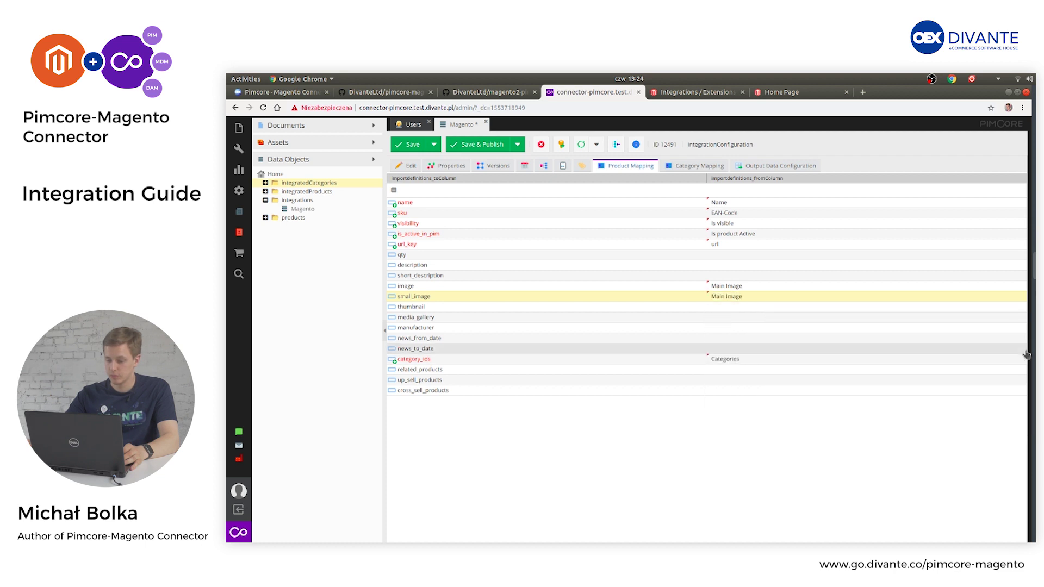
- Map thumbnail to Main Image, media_gallery to Image Gallery, related_products to Related Products
{"action": "left_click", "coordinate": [1014, 307]}
{"action": "left_click", "coordinate": [1019, 309]}
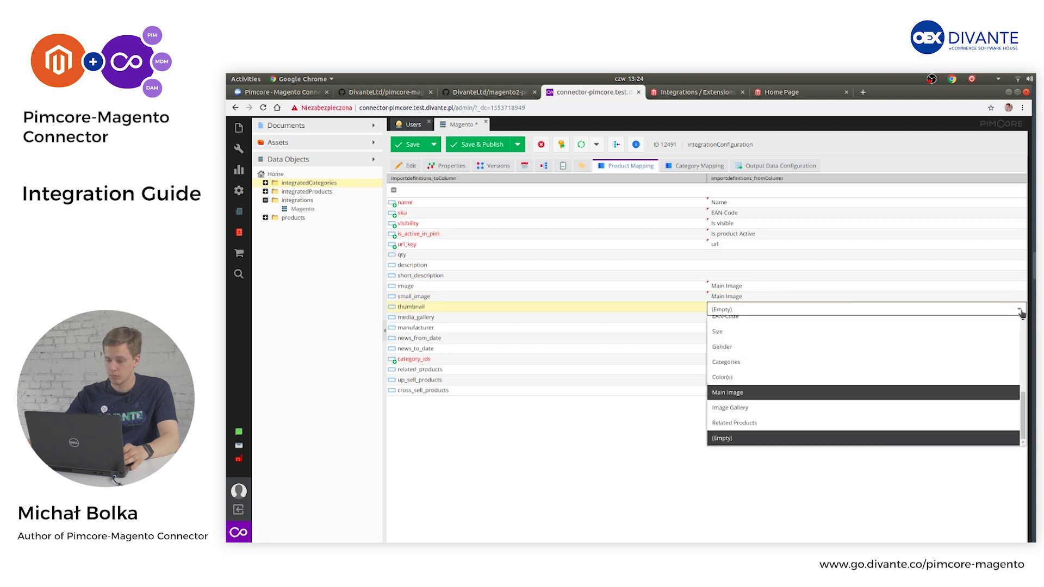
{"action": "left_click", "coordinate": [954, 393]}
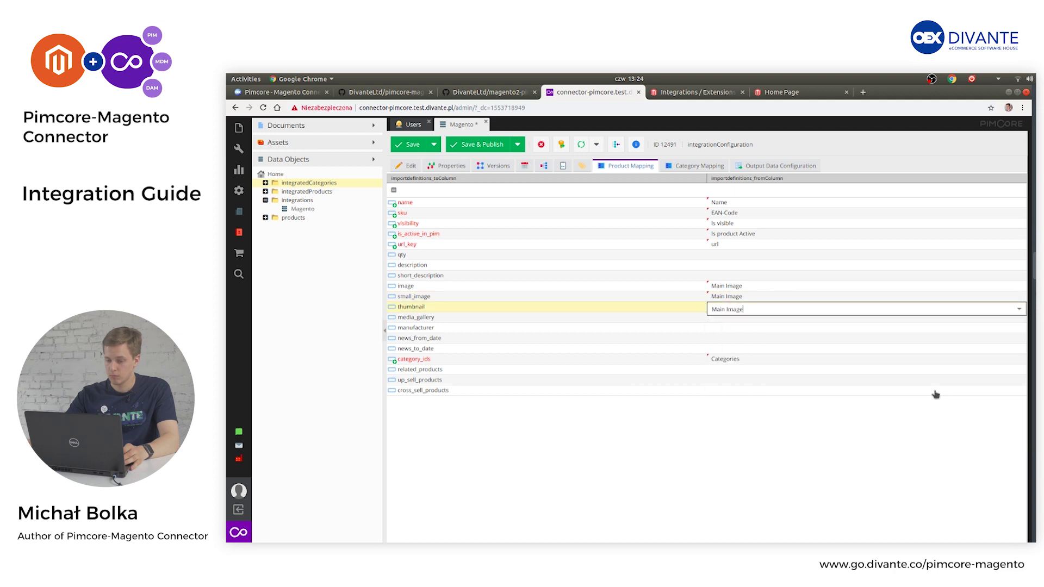
{"action": "key", "text": "Return"}
{"action": "left_click", "coordinate": [916, 319]}
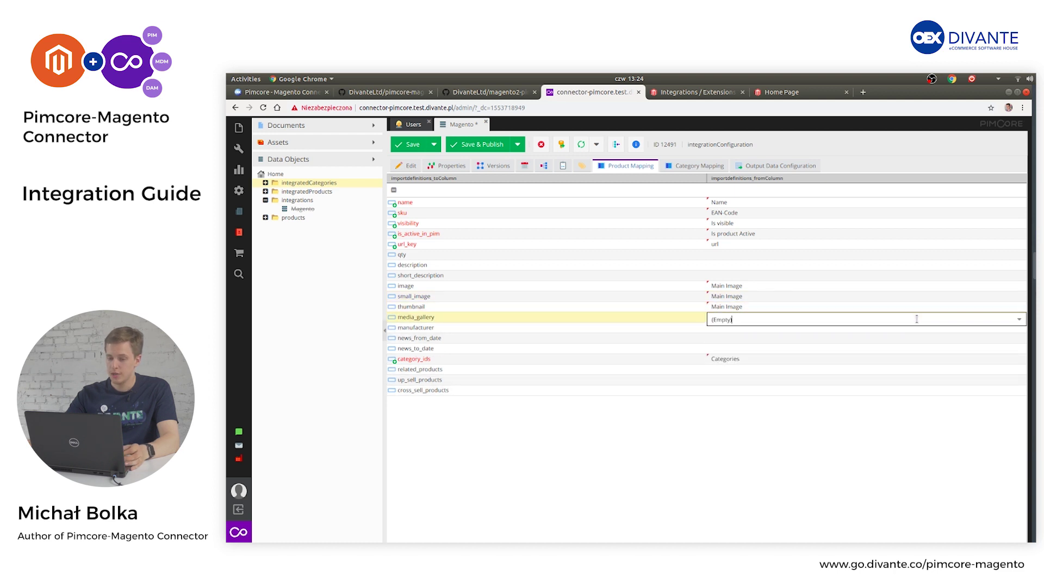
{"action": "left_click", "coordinate": [1018, 320]}
{"action": "left_click_drag", "start_coordinate": [1023, 414], "coordinate": [1025, 411]}
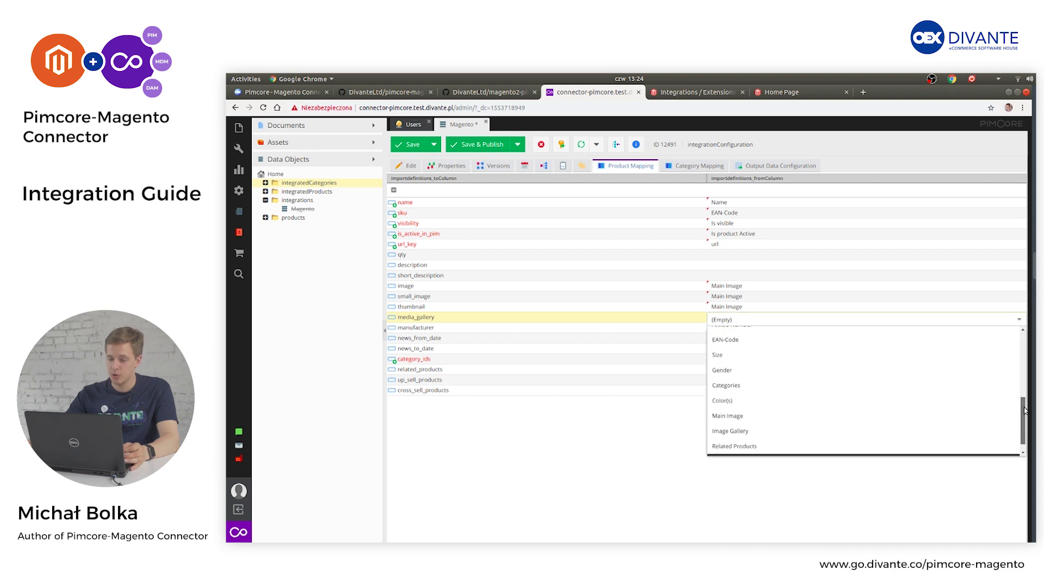
{"action": "left_click", "coordinate": [979, 440]}
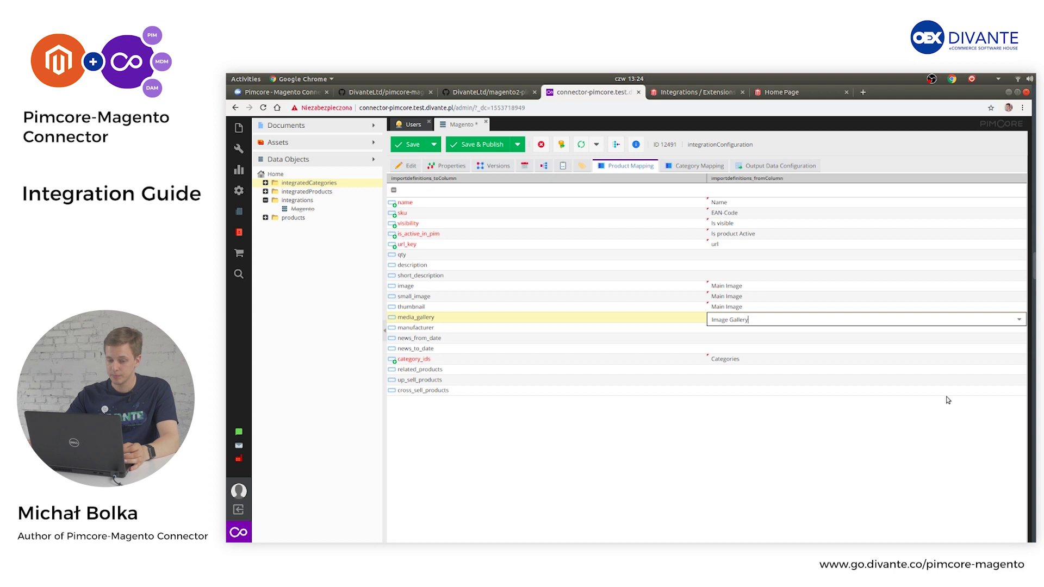
{"action": "left_click", "coordinate": [874, 371]}
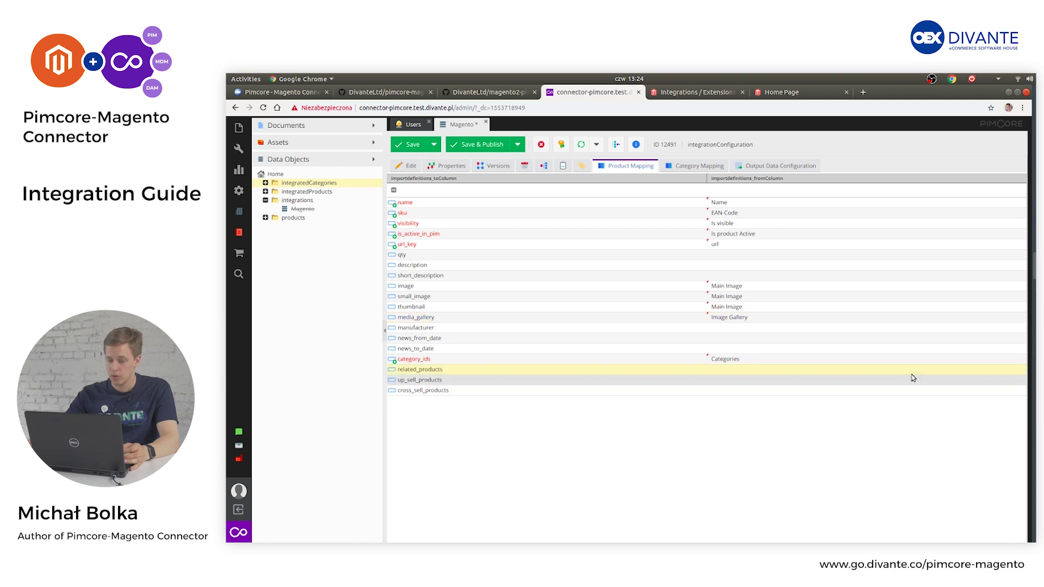
{"action": "left_click", "coordinate": [1021, 372]}
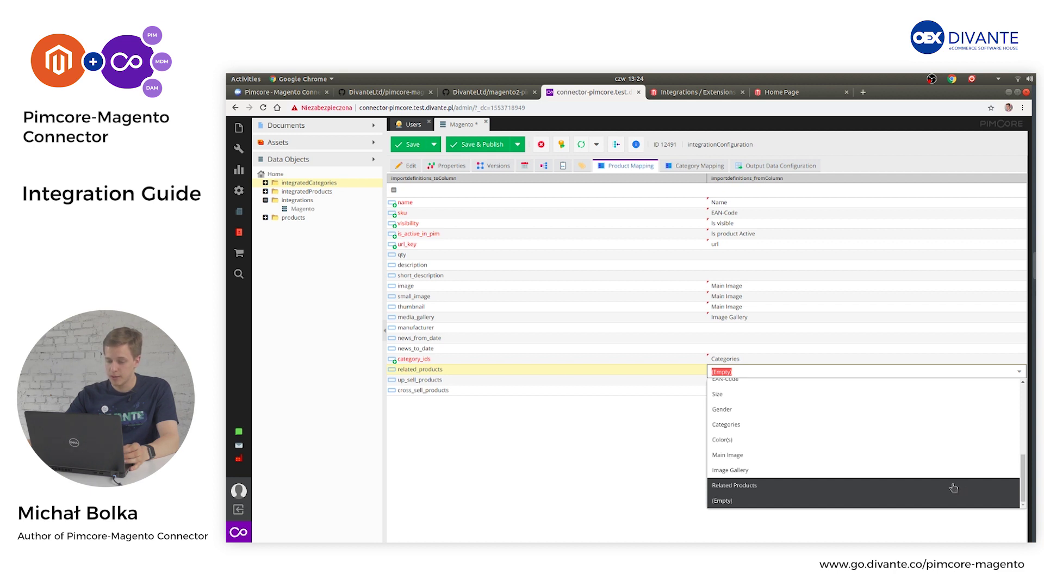
{"action": "left_click", "coordinate": [747, 489]}
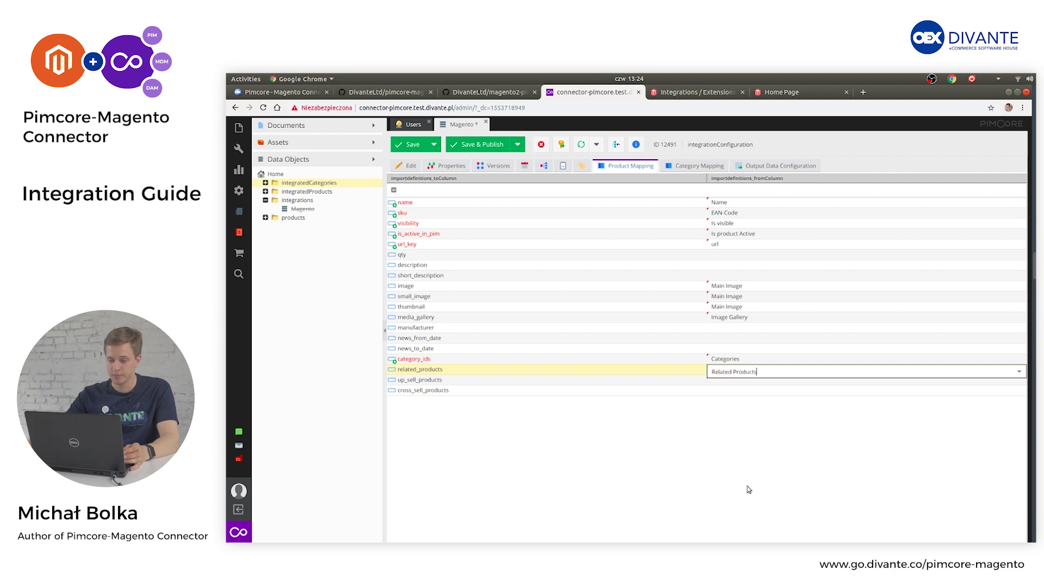
{"action": "left_click", "coordinate": [738, 397]}
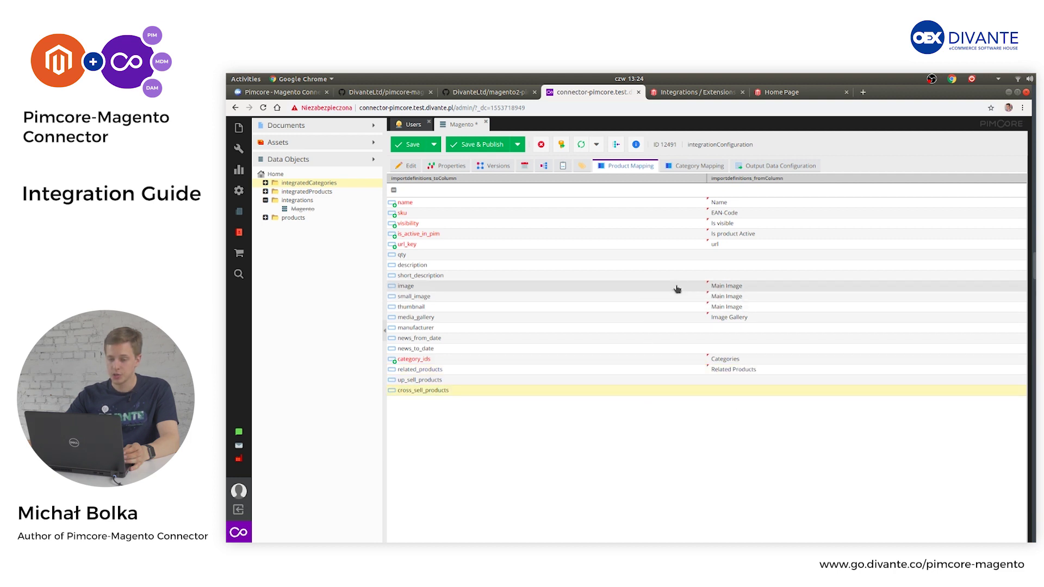
- In Category Mapping, map name to Name, description to SEO Text (fallback), is_active to Is active
{"action": "left_click", "coordinate": [719, 166]}
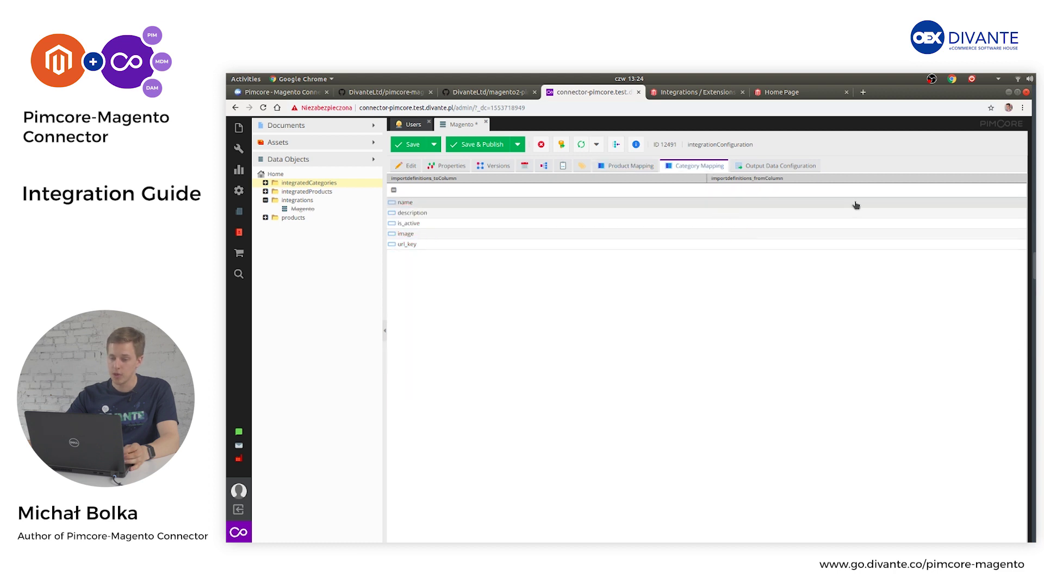
{"action": "left_click", "coordinate": [951, 204]}
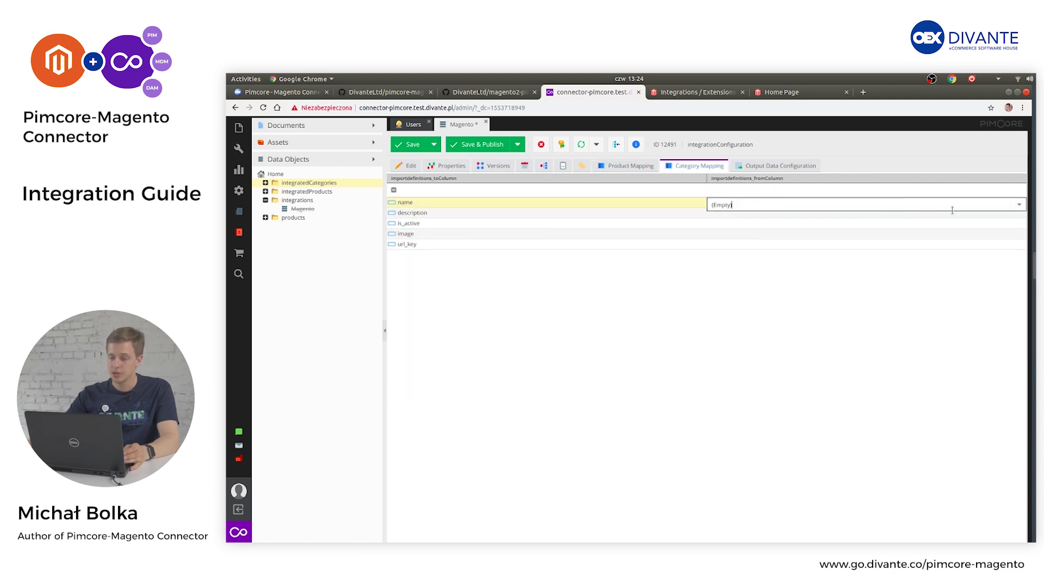
{"action": "left_click", "coordinate": [1018, 205]}
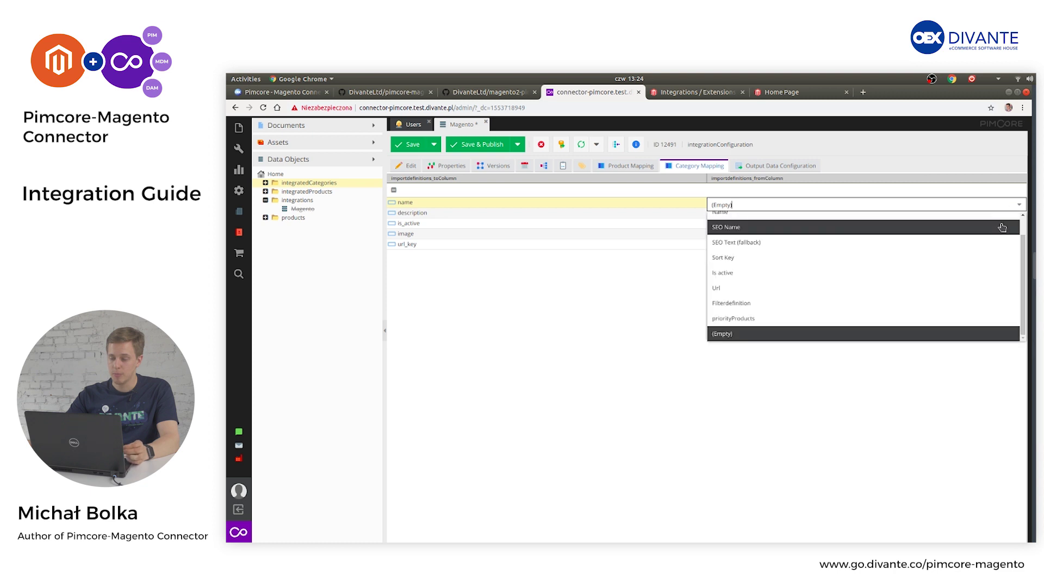
{"action": "left_click", "coordinate": [960, 239]}
{"action": "left_click", "coordinate": [909, 233]}
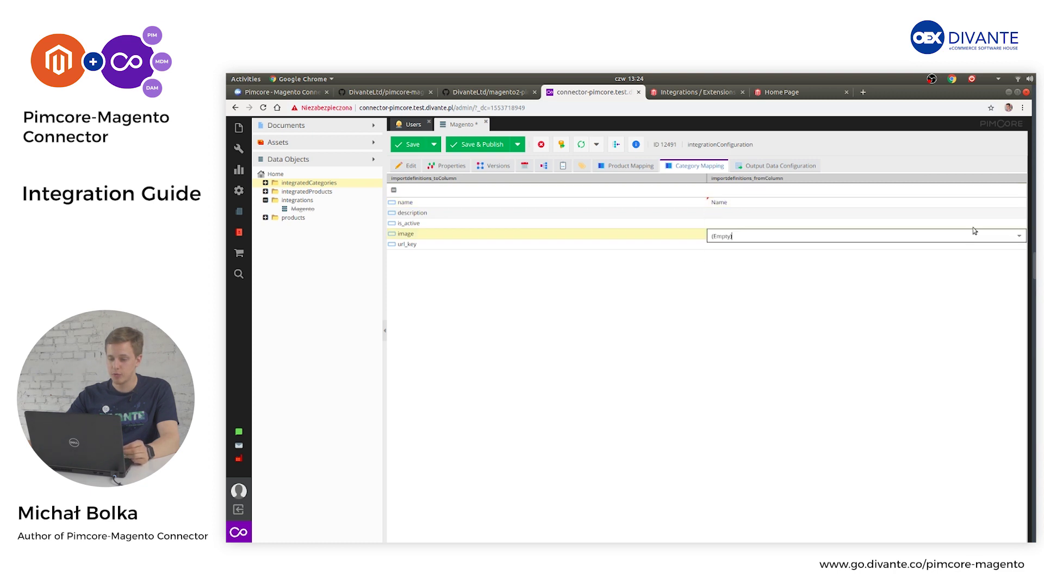
{"action": "left_click", "coordinate": [924, 217]}
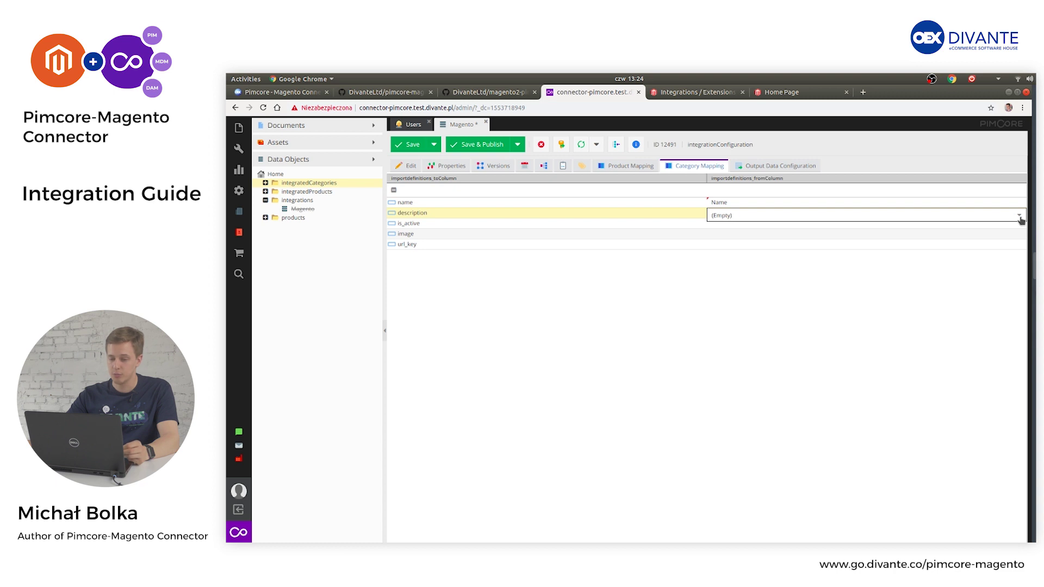
{"action": "left_click", "coordinate": [1020, 217]}
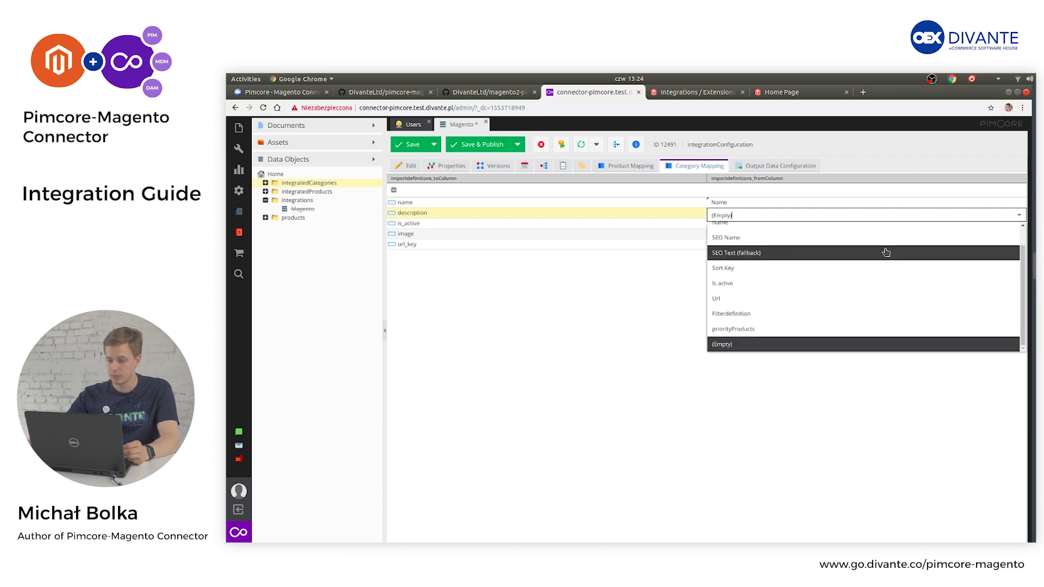
{"action": "left_click", "coordinate": [886, 251]}
{"action": "left_click", "coordinate": [862, 225]}
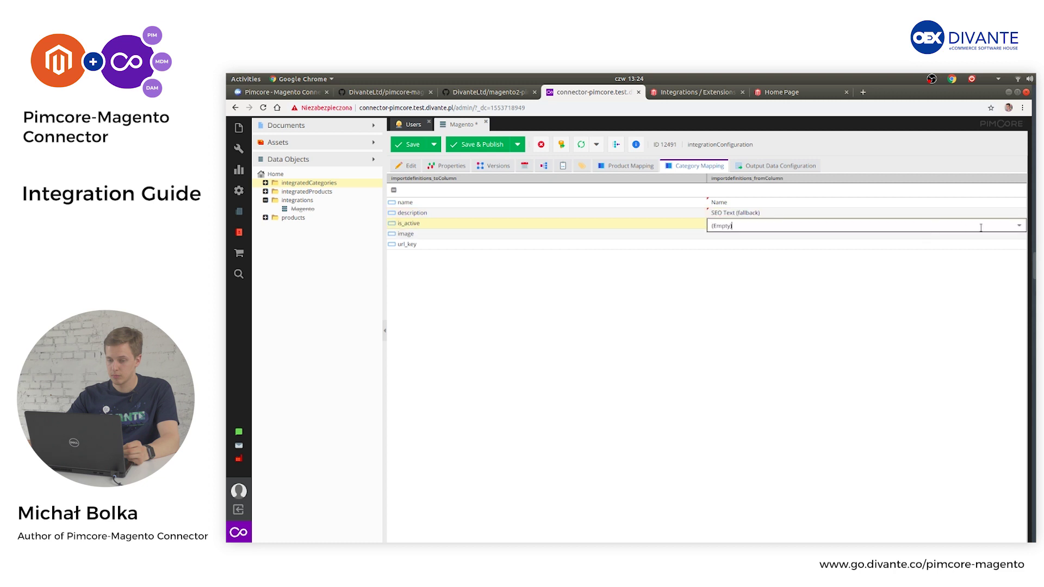
{"action": "left_click", "coordinate": [1019, 229]}
{"action": "left_click", "coordinate": [897, 284]}
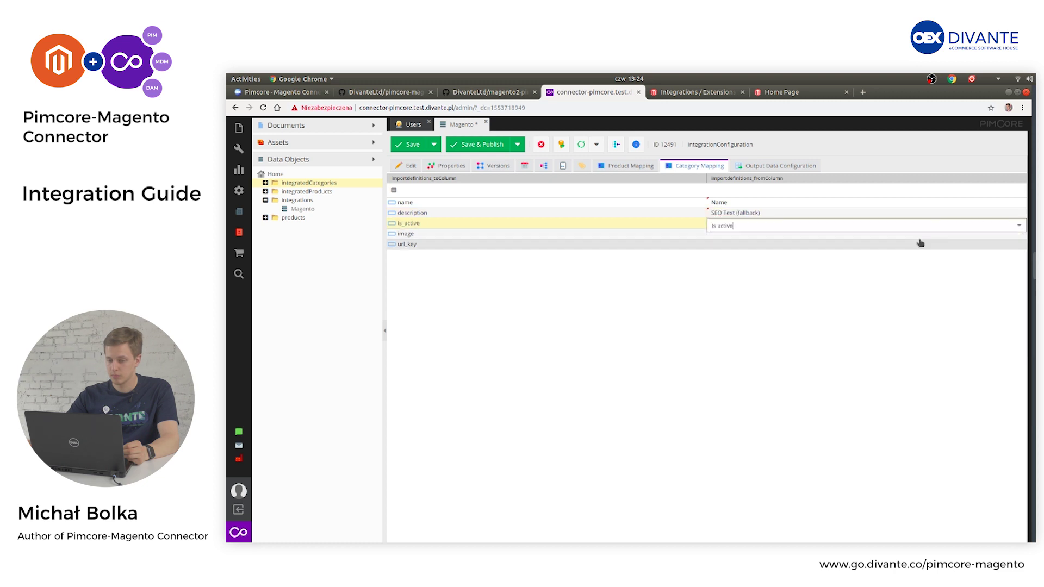
- Map the category image to Image and url_key to Url
{"action": "left_click", "coordinate": [925, 233]}
{"action": "left_click", "coordinate": [1018, 235]}
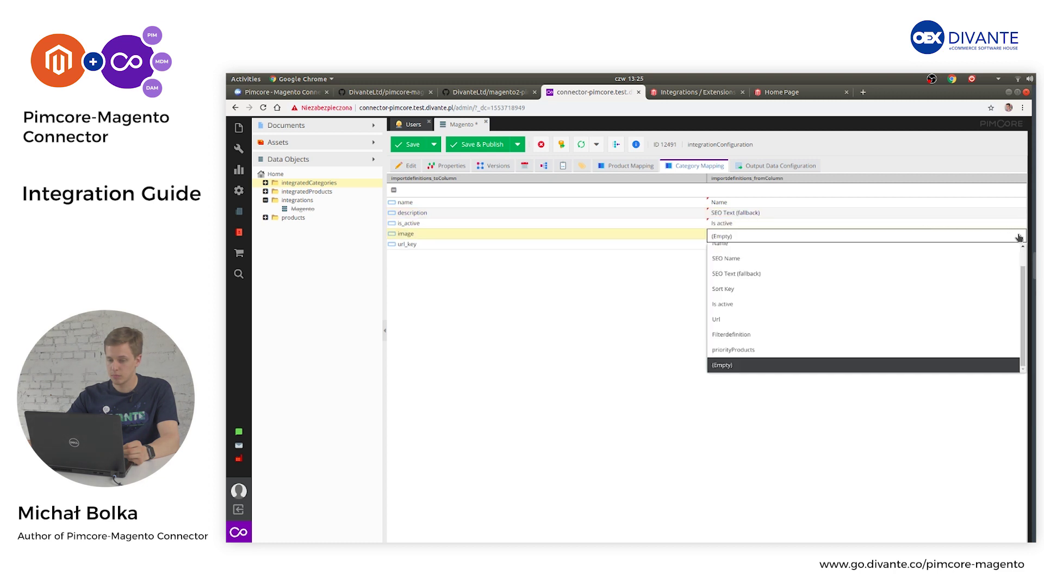
{"action": "scroll", "coordinate": [761, 261], "scroll_direction": "up", "scroll_amount": 5}
{"action": "left_click", "coordinate": [797, 255]}
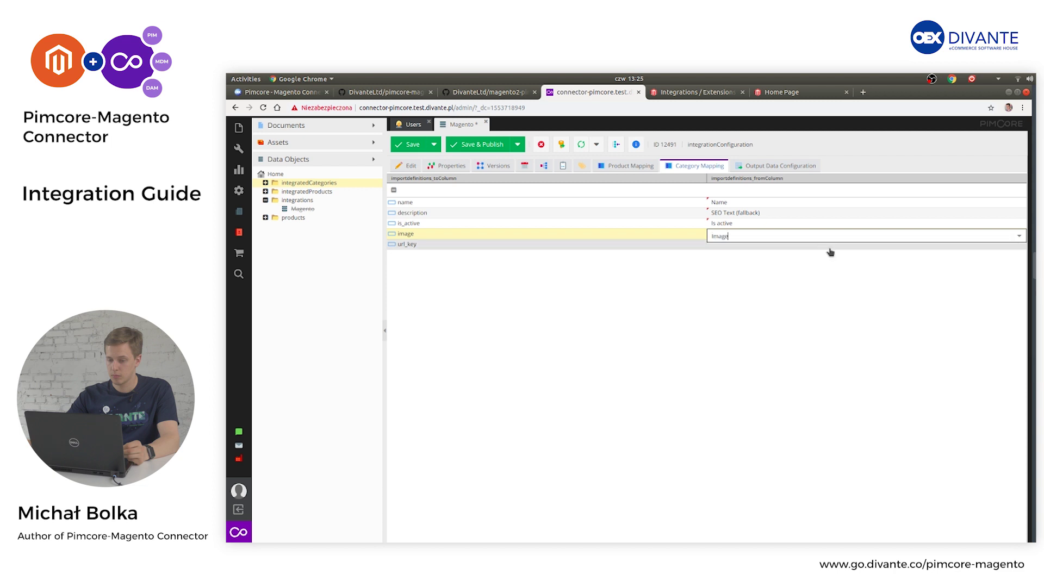
{"action": "left_click", "coordinate": [895, 247]}
{"action": "left_click", "coordinate": [1019, 244]}
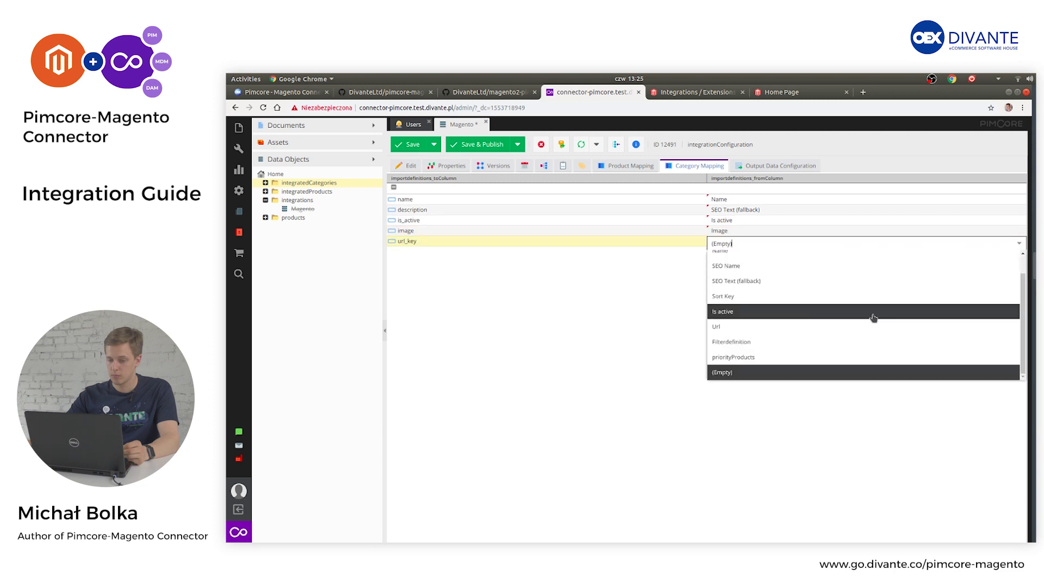
{"action": "left_click", "coordinate": [870, 324]}
{"action": "left_click", "coordinate": [677, 169]}
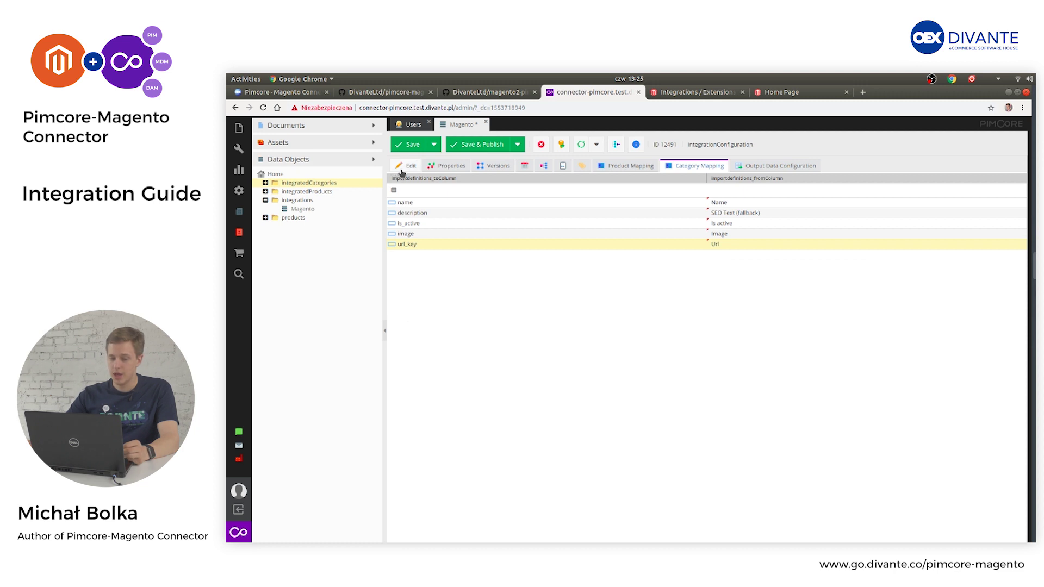
{"action": "left_click", "coordinate": [402, 168]}
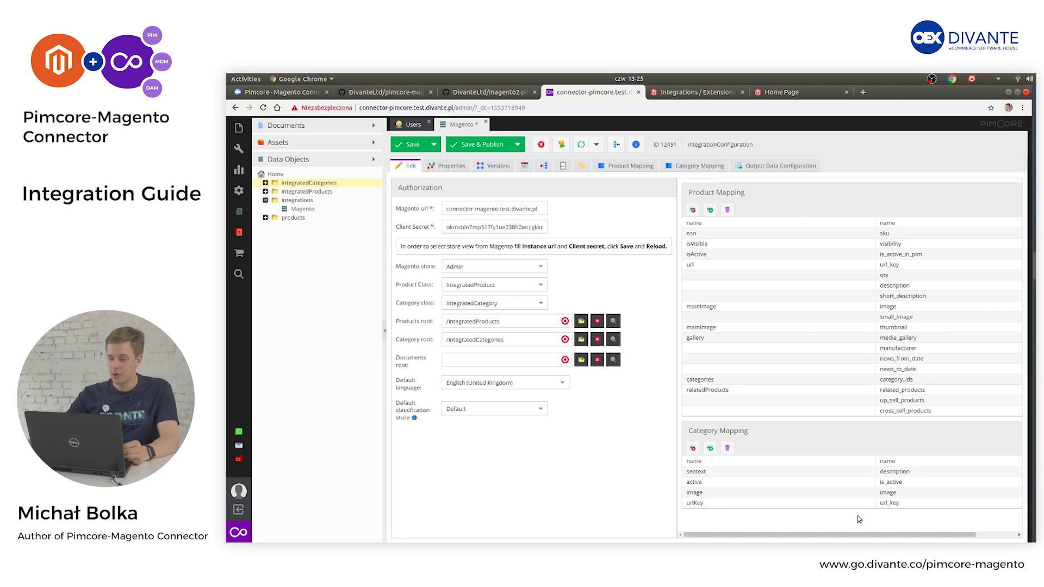
{"action": "left_click", "coordinate": [477, 147]}
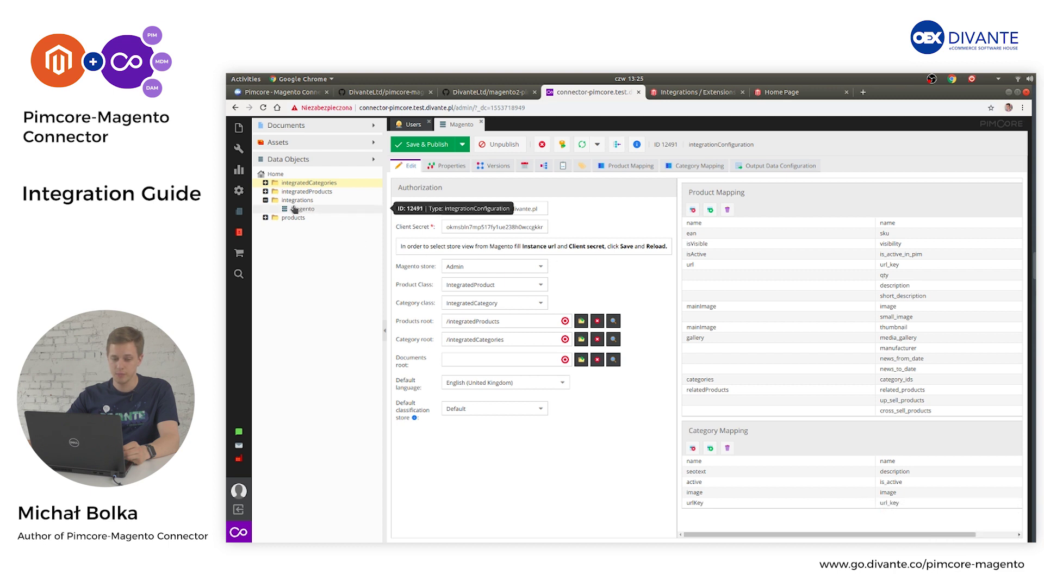
{"action": "left_click", "coordinate": [265, 200]}
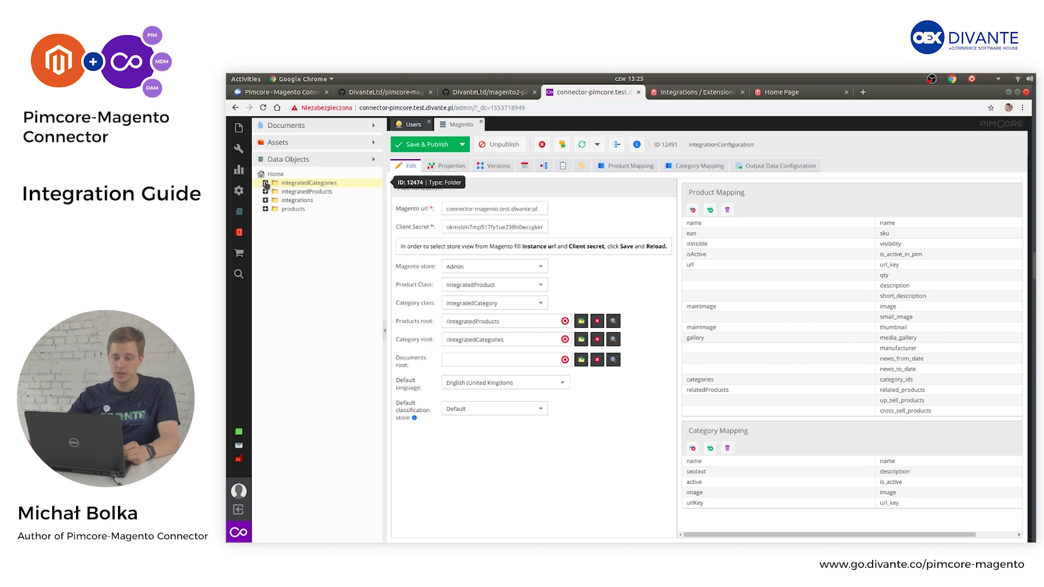
- Open BESTSELLERS under integratedCategories > New collection and save & publish it
{"action": "left_click", "coordinate": [265, 183]}
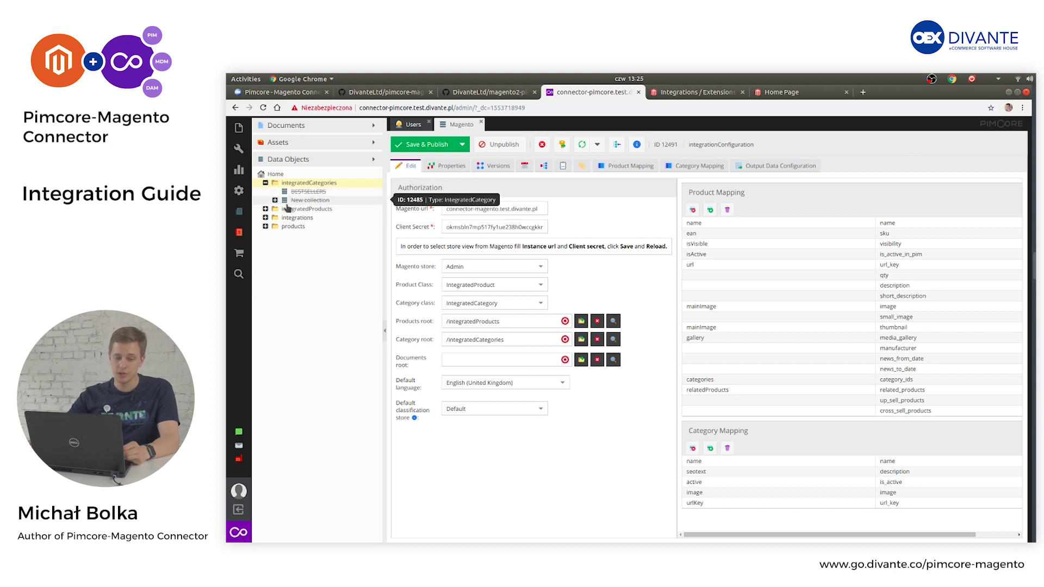
{"action": "left_click", "coordinate": [274, 200]}
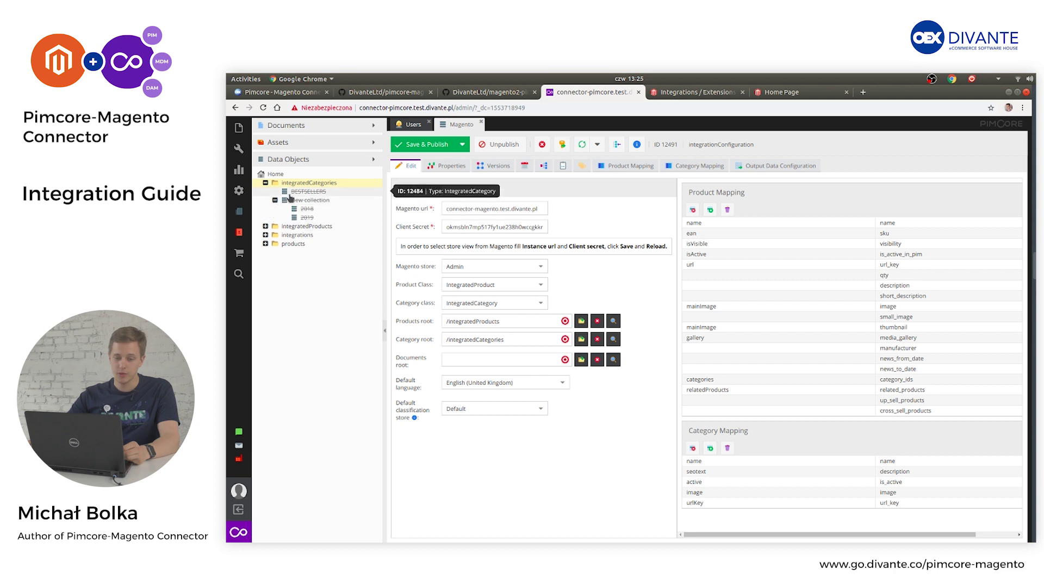
{"action": "double_click", "coordinate": [290, 194]}
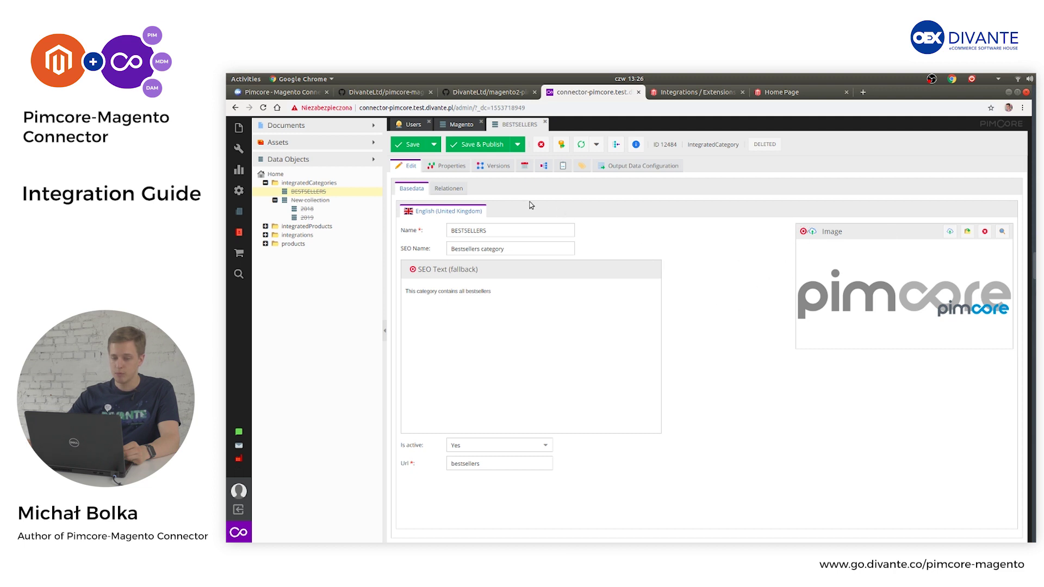
{"action": "left_click", "coordinate": [471, 150]}
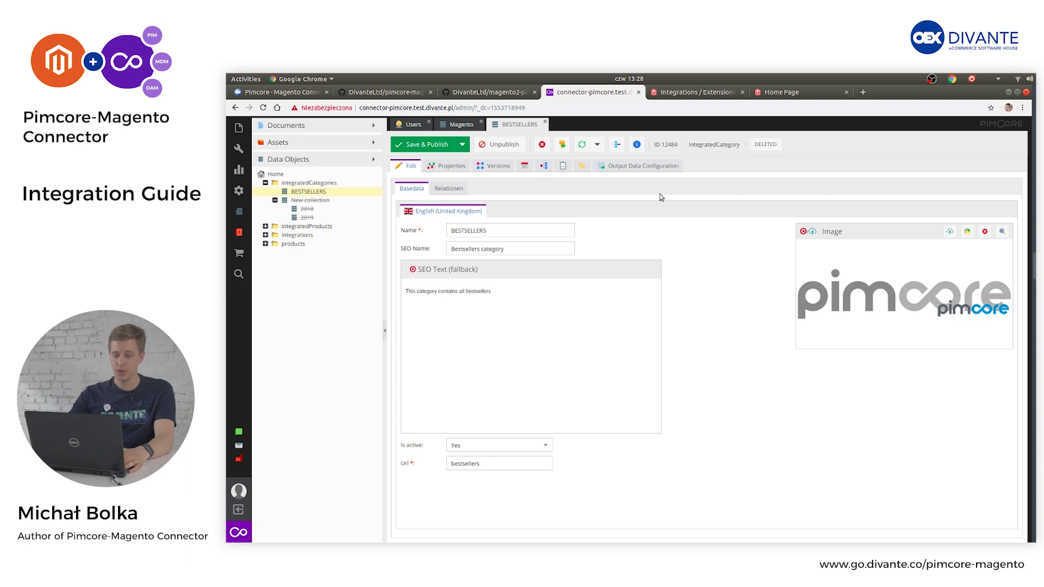
- Run divante:queue-category:process, then divante:queue-asset:process, in the Guake terminal
{"action": "key", "text": "F12"}
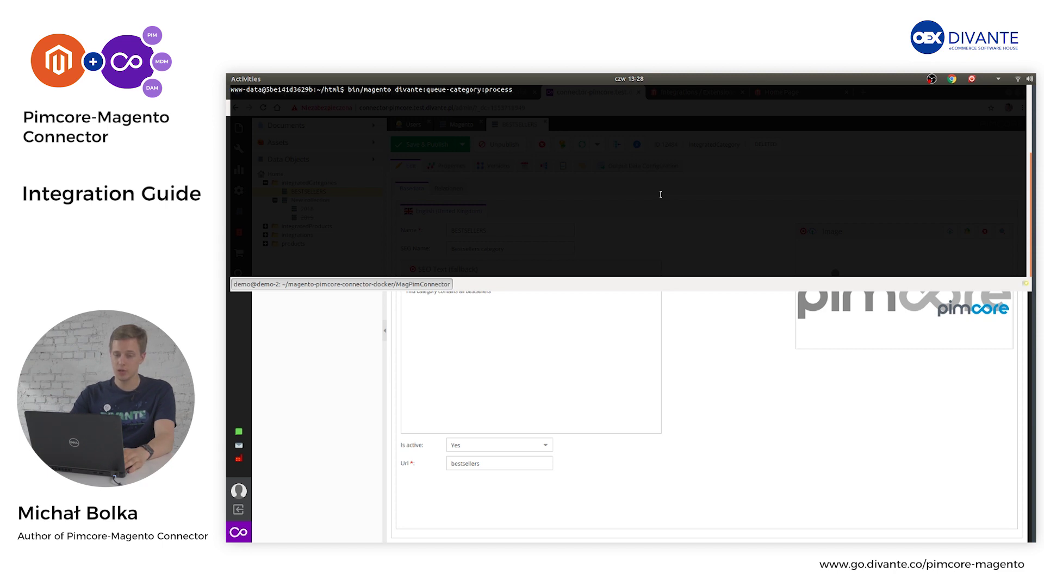
{"action": "key", "text": "Return"}
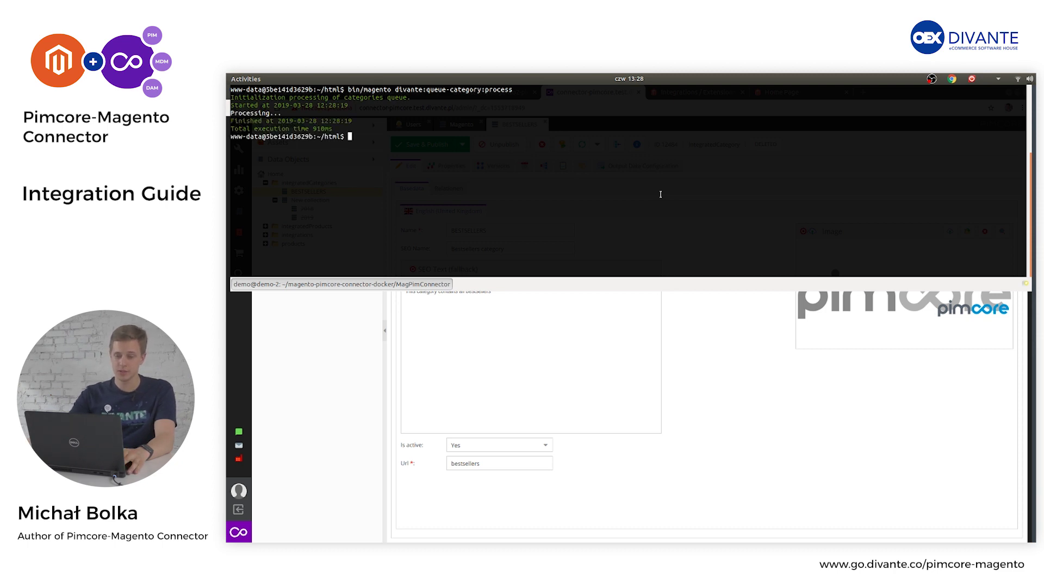
{"action": "key", "text": "Up"}
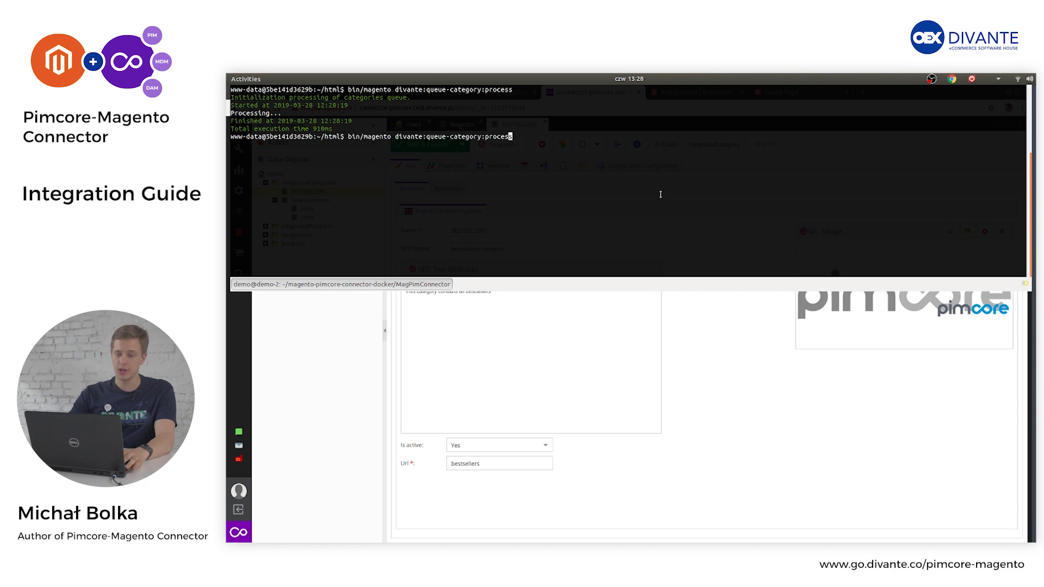
{"action": "key", "text": "Left"}
{"action": "key", "text": "Left"}
{"action": "key", "text": "Left"}
{"action": "key", "text": "Left"}
{"action": "key", "text": "Left"}
{"action": "key", "text": "Left"}
{"action": "key", "text": "Left"}
{"action": "key", "text": "Left"}
{"action": "key", "text": "BackSpace"}
{"action": "key", "text": "BackSpace"}
{"action": "key", "text": "BackSpace"}
{"action": "key", "text": "BackSpace"}
{"action": "key", "text": "BackSpace"}
{"action": "key", "text": "BackSpace"}
{"action": "key", "text": "BackSpace"}
{"action": "key", "text": "BackSpace"}
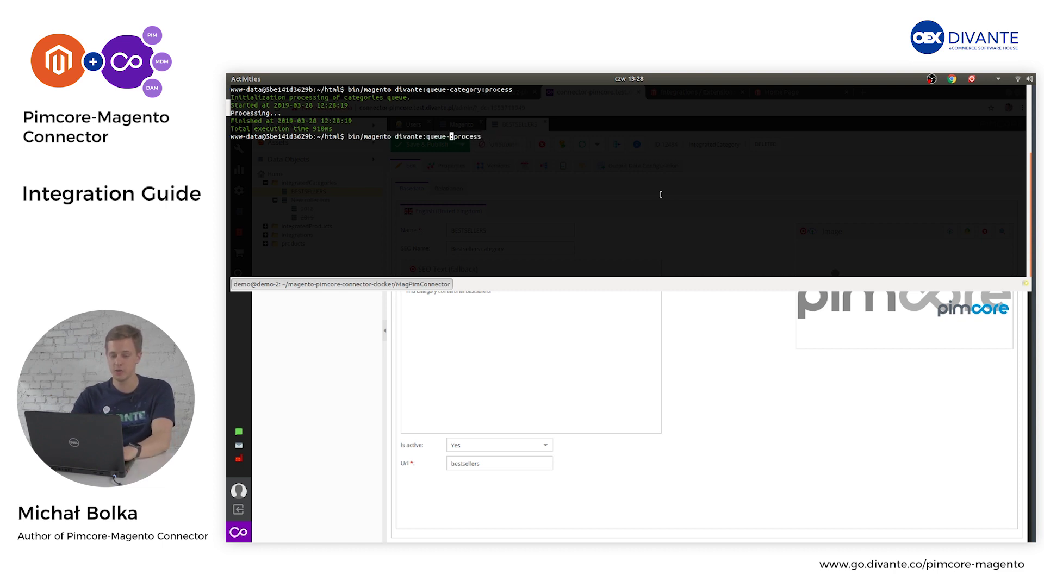
{"action": "type", "text": "aset"}
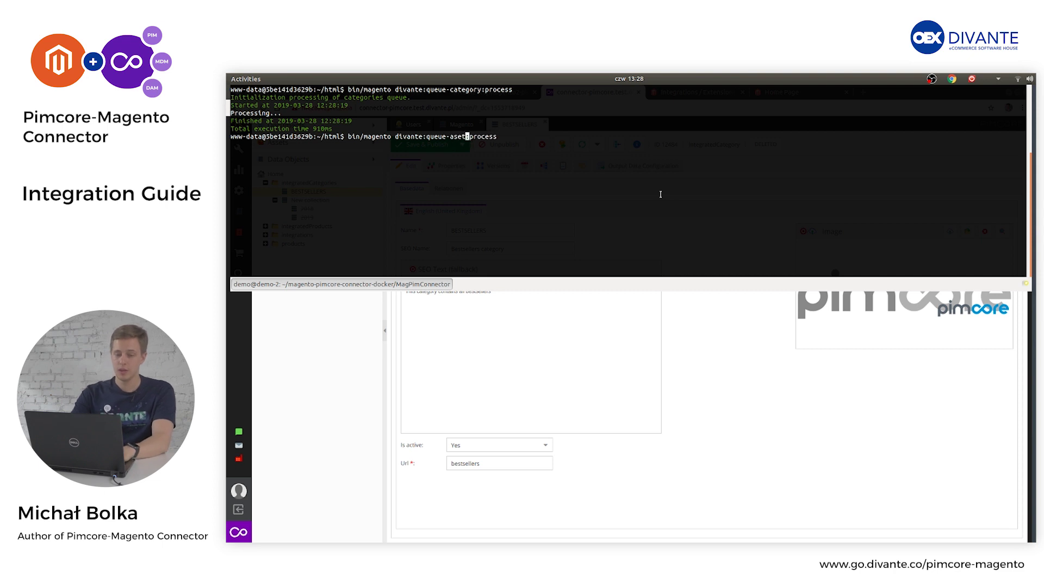
{"action": "type", "text": "s"}
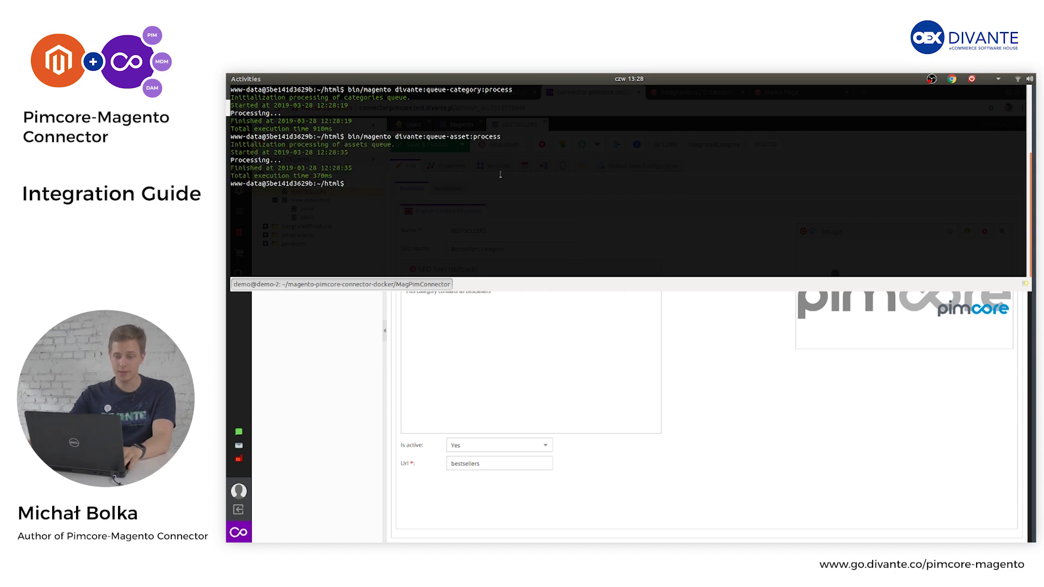
{"action": "key", "text": "F12"}
- Open the BESTSELLERS category from Catalog > Categories in Magento admin
{"action": "left_click", "coordinate": [676, 94]}
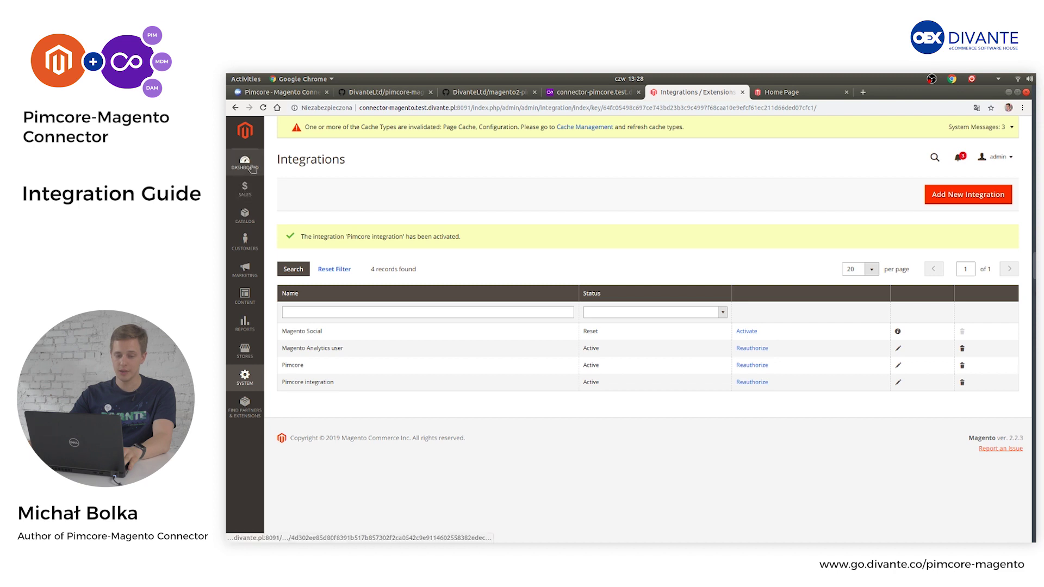
{"action": "left_click", "coordinate": [244, 214]}
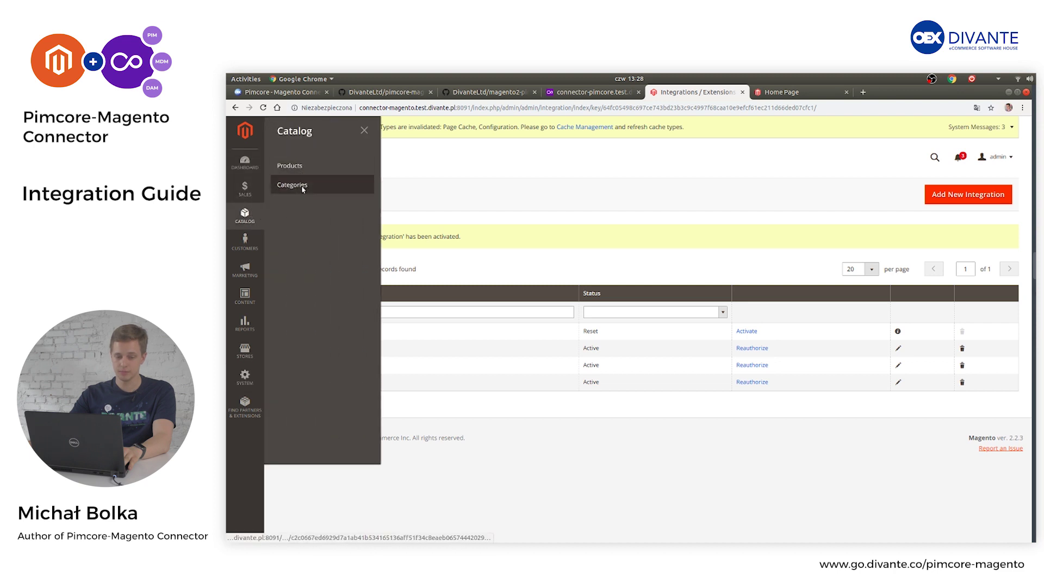
{"action": "left_click", "coordinate": [302, 187]}
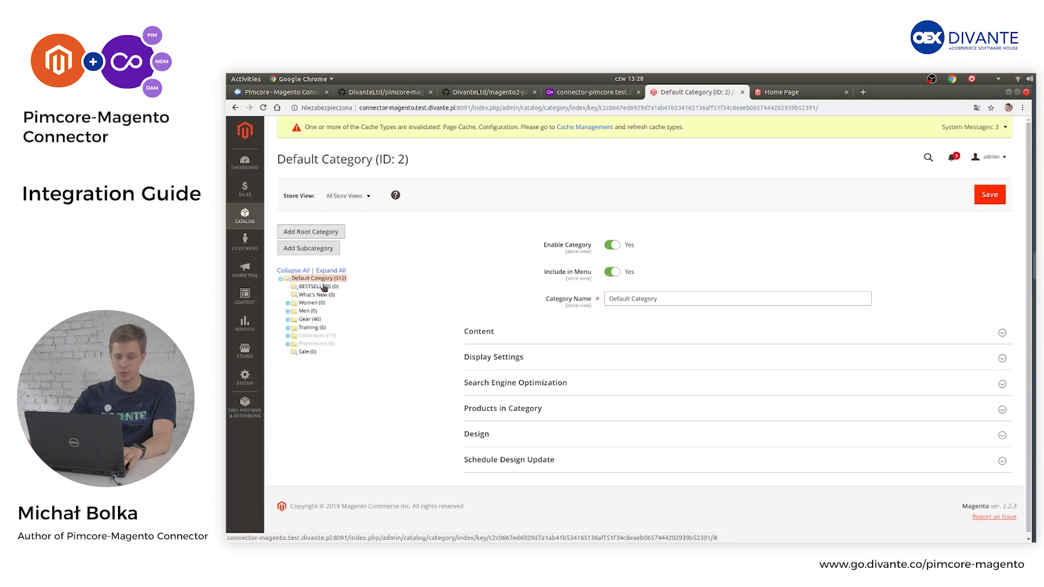
{"action": "left_click", "coordinate": [315, 286]}
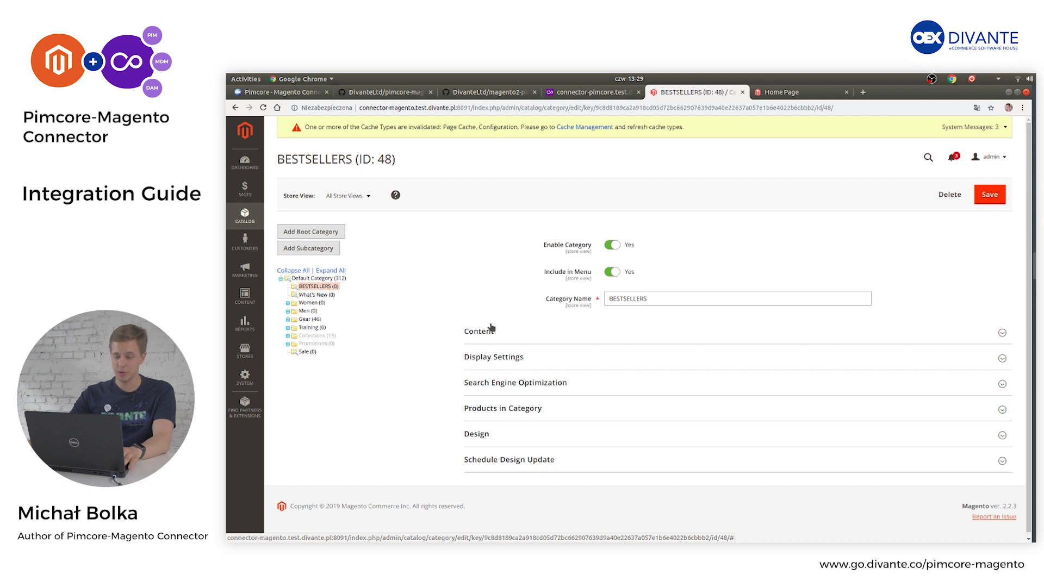
- Check its Content section for the synced image and description, then return to Pimcore
{"action": "left_click", "coordinate": [487, 338]}
{"action": "scroll", "coordinate": [486, 338], "scroll_direction": "down", "scroll_amount": 2}
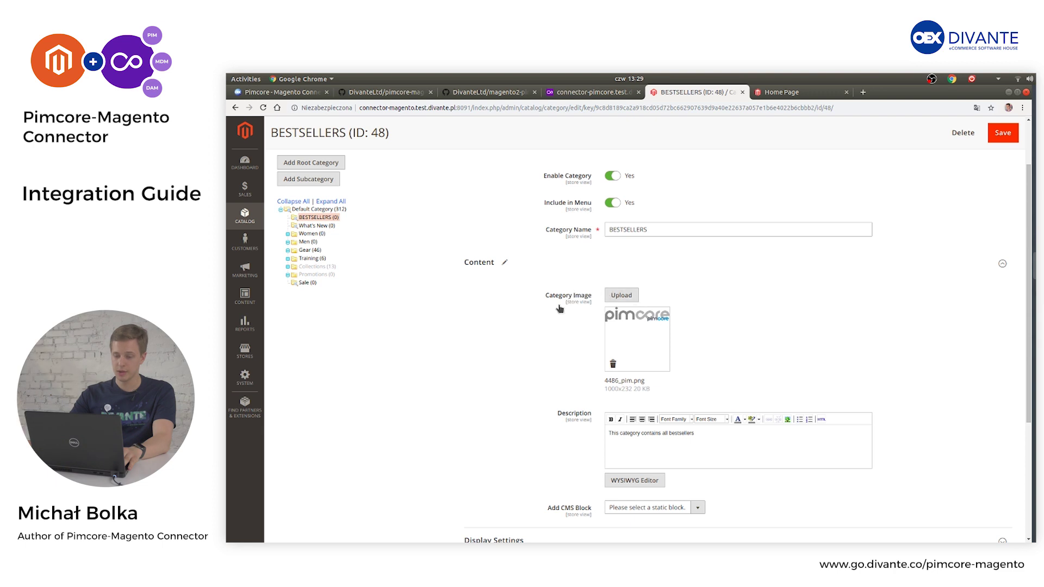
{"action": "scroll", "coordinate": [565, 332], "scroll_direction": "down", "scroll_amount": 2}
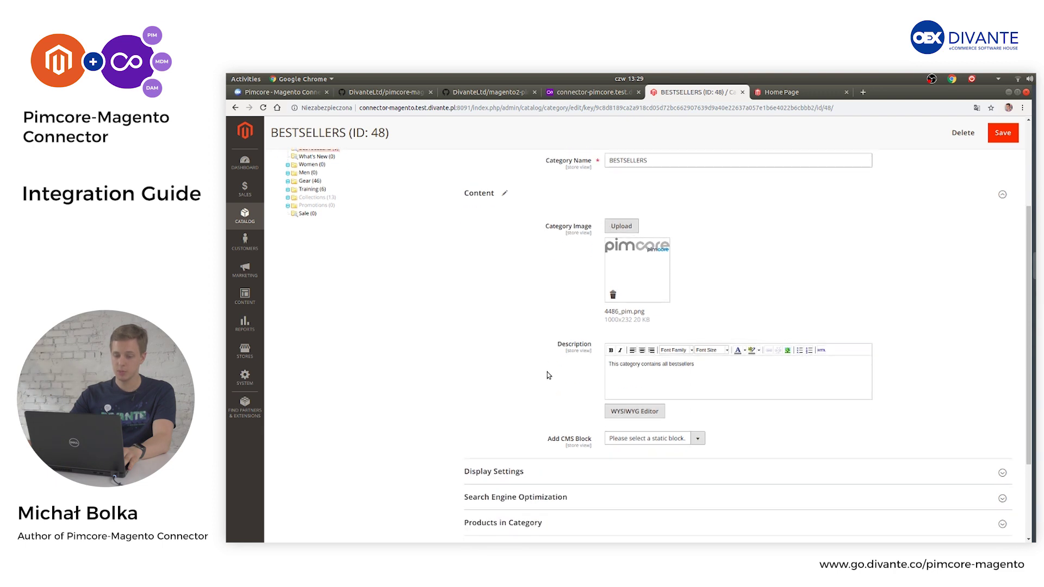
{"action": "scroll", "coordinate": [550, 375], "scroll_direction": "down", "scroll_amount": 2}
{"action": "scroll", "coordinate": [527, 343], "scroll_direction": "up", "scroll_amount": 5}
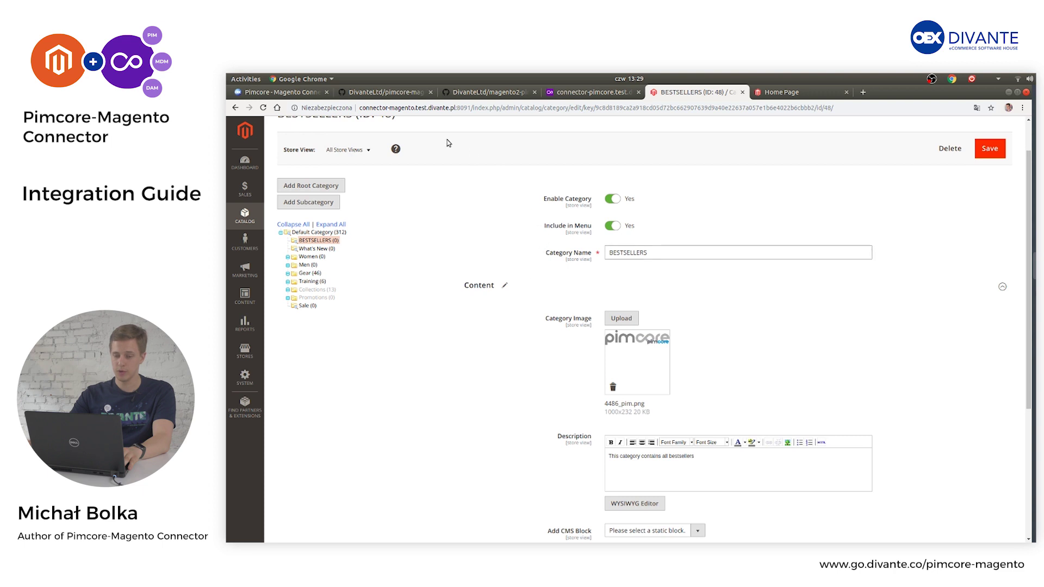
{"action": "left_click", "coordinate": [560, 94]}
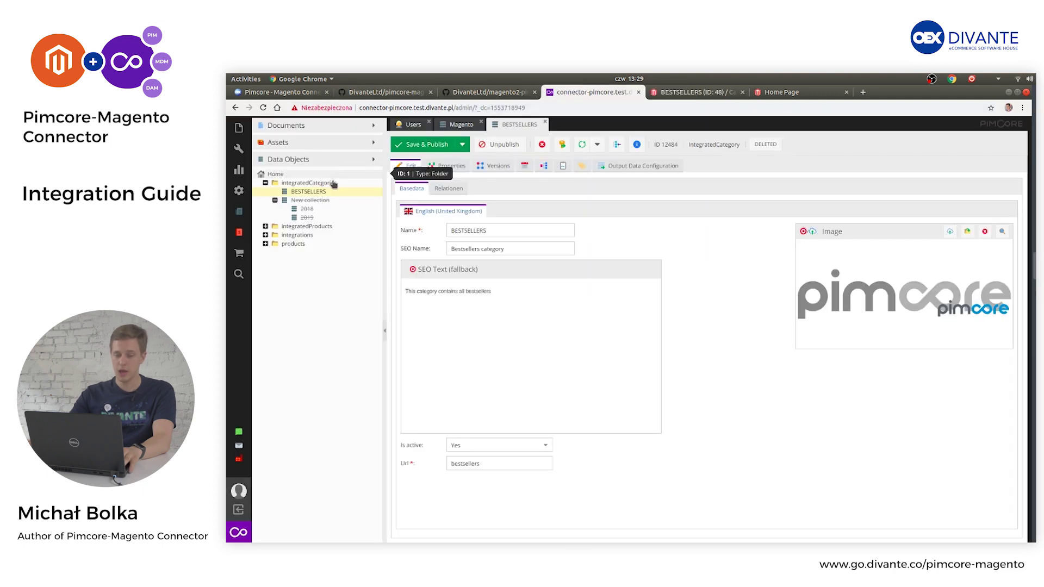
- Save & publish the New collection and 2018 category objects, then open 2019
{"action": "left_click", "coordinate": [313, 203]}
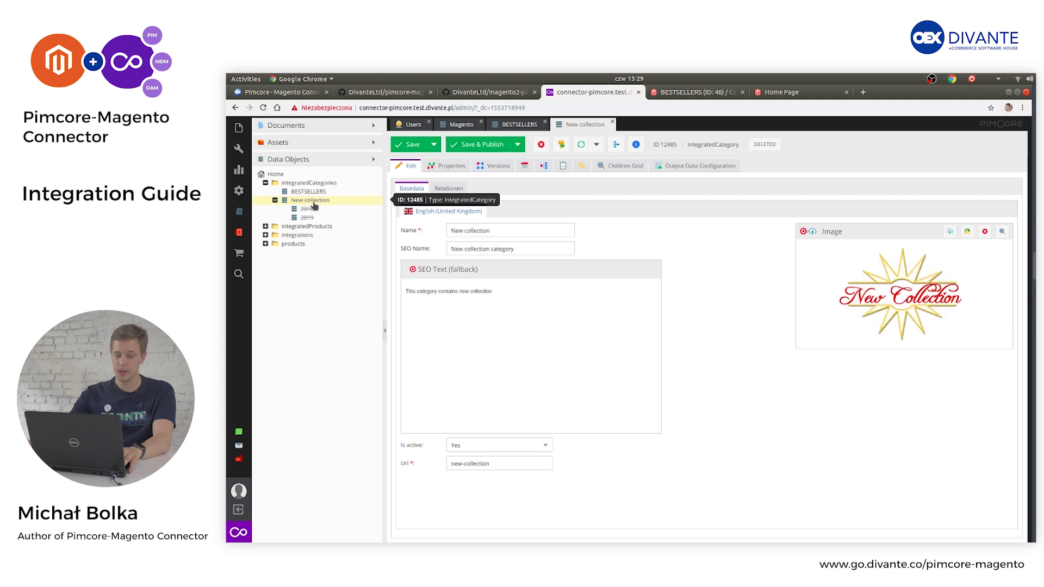
{"action": "left_click", "coordinate": [476, 145]}
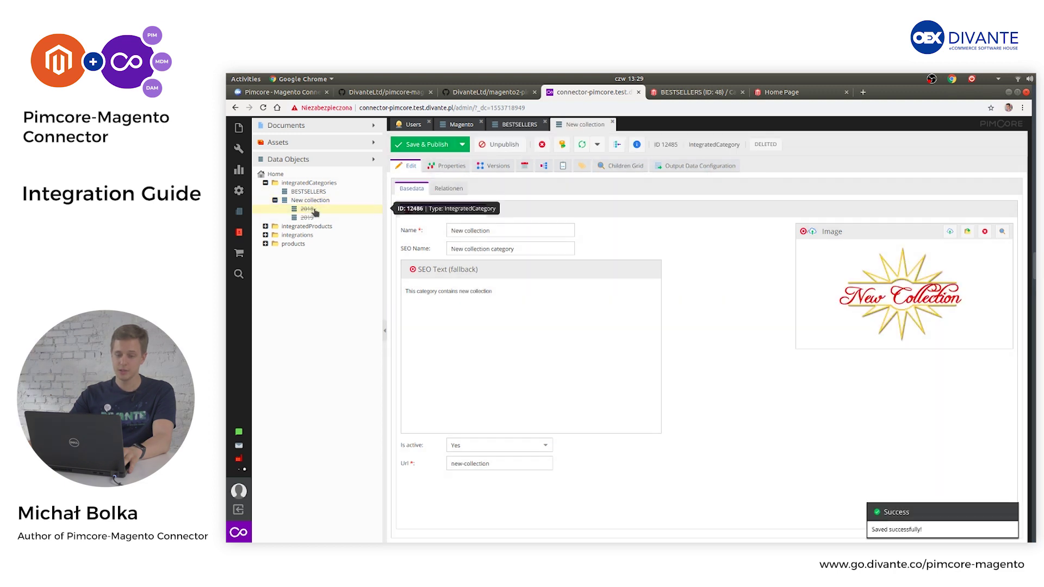
{"action": "left_click", "coordinate": [307, 208]}
{"action": "left_click", "coordinate": [466, 145]}
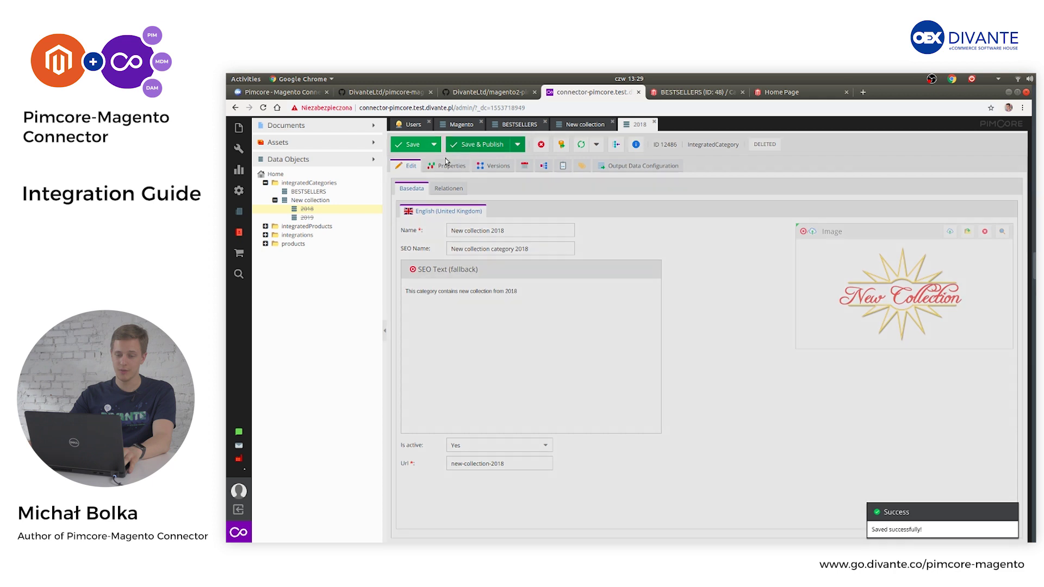
{"action": "left_click", "coordinate": [307, 218]}
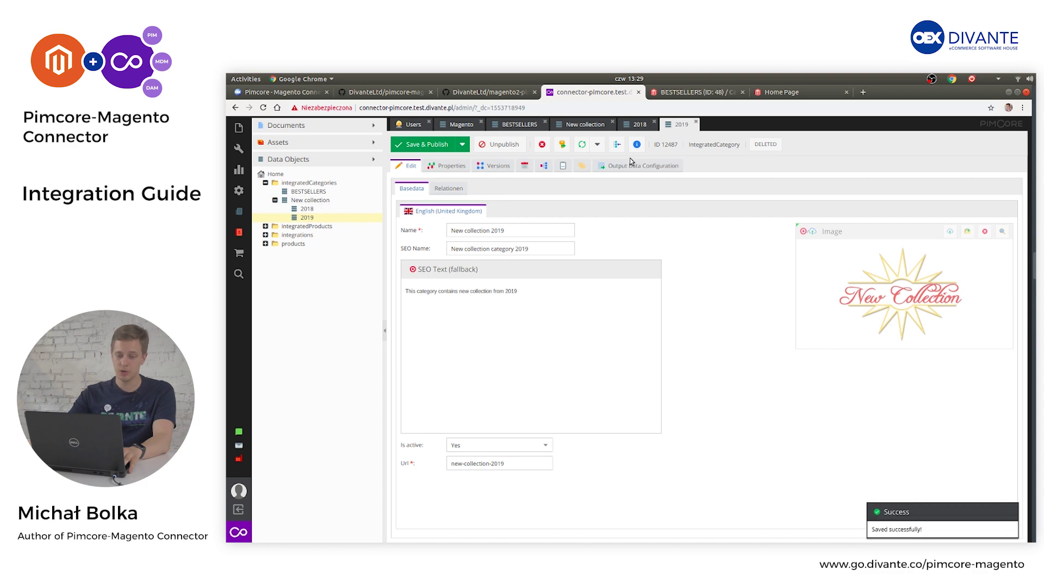
- Rerun the category and asset queue commands, then switch to Magento's BESTSELLERS category page
{"action": "key", "text": "F12"}
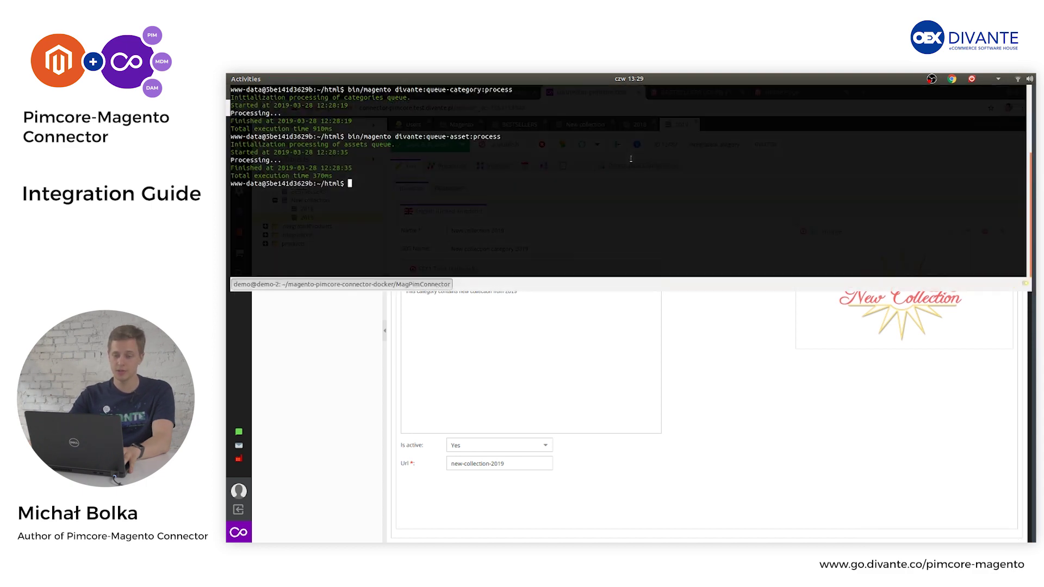
{"action": "key", "text": "Up"}
{"action": "key", "text": "Up"}
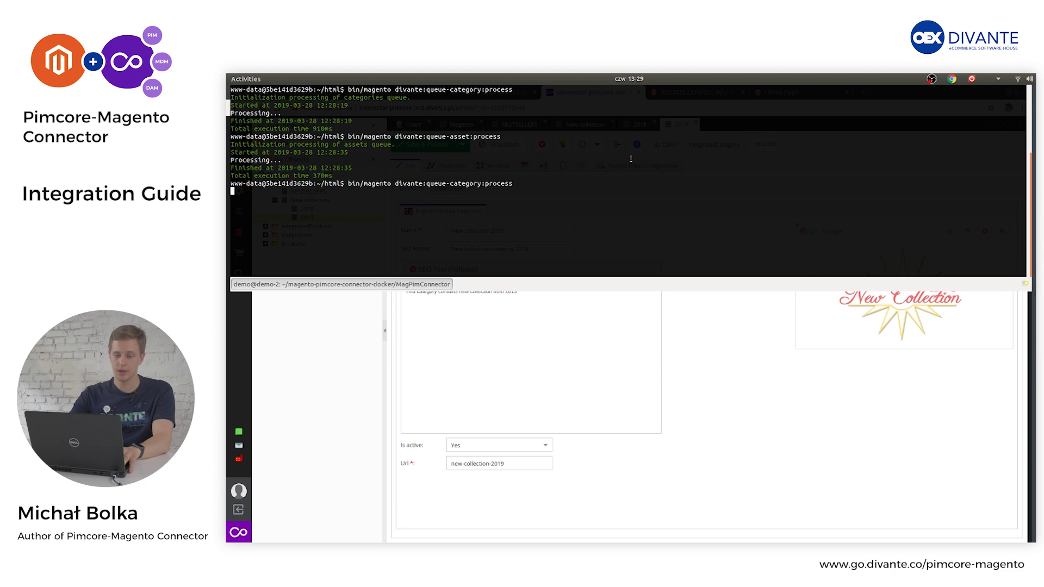
{"action": "key", "text": "Return"}
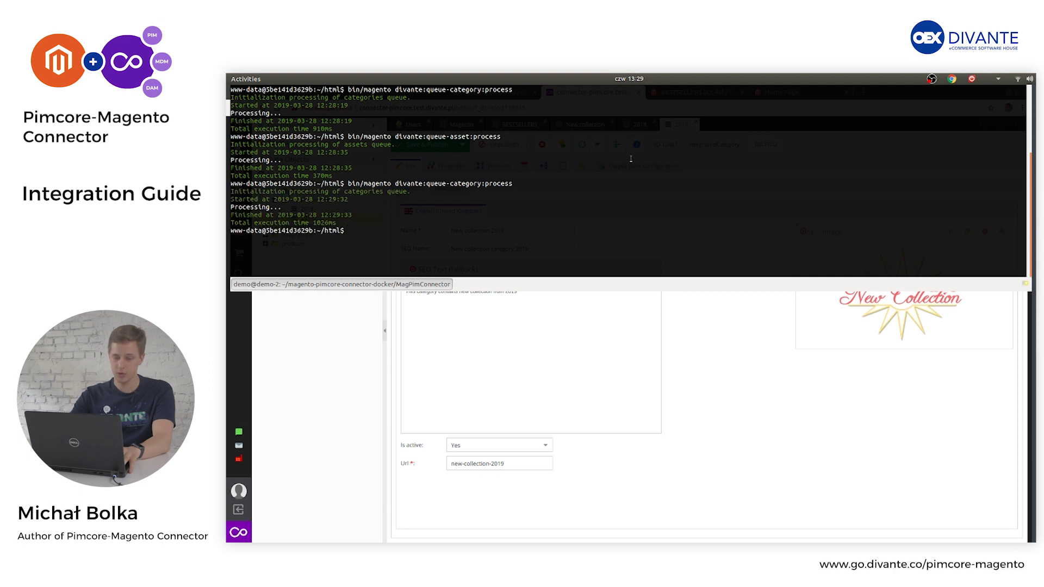
{"action": "key", "text": "Up"}
{"action": "key", "text": "Up"}
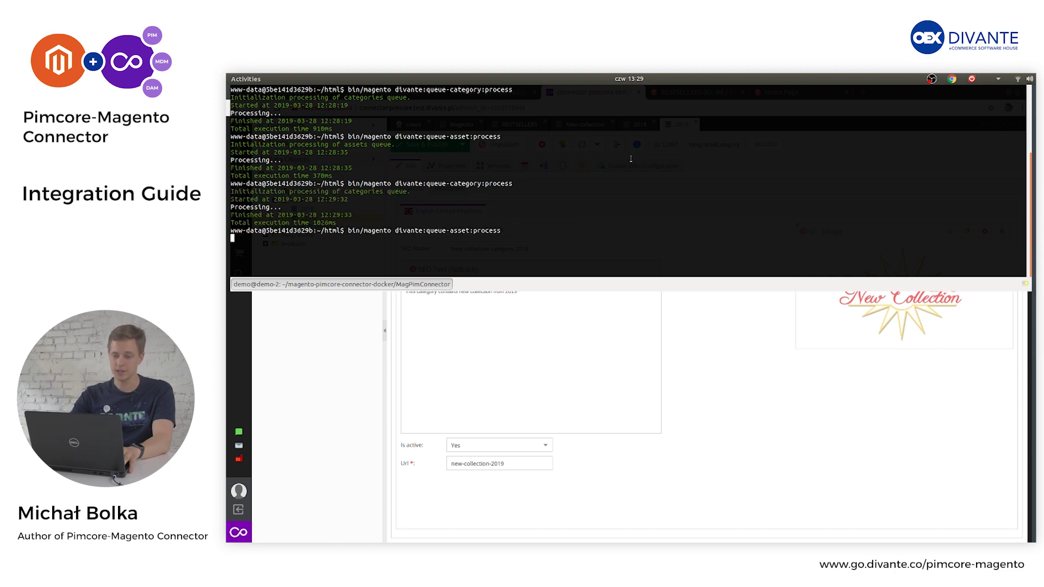
{"action": "key", "text": "Return"}
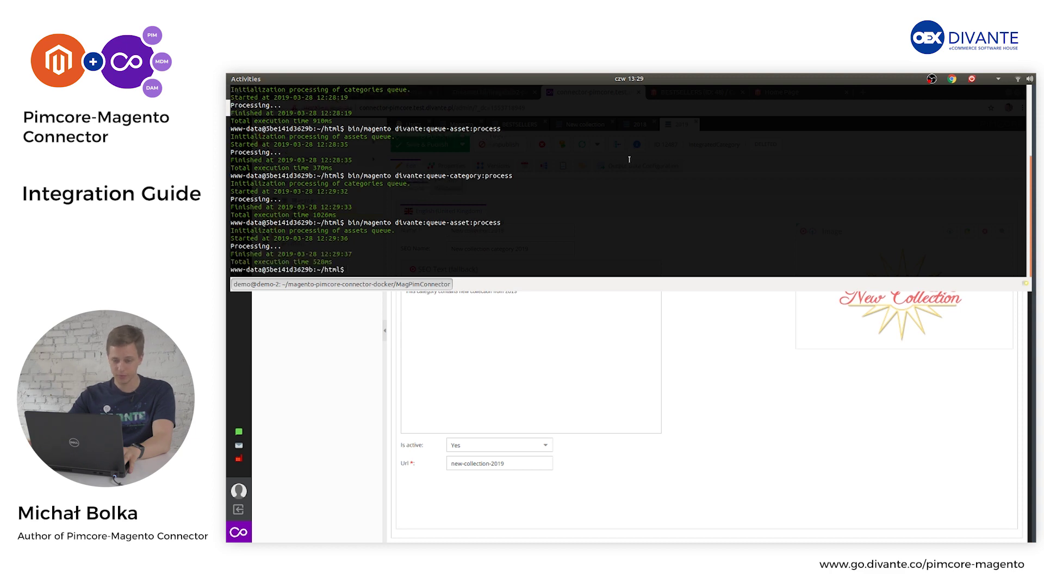
{"action": "key", "text": "F12"}
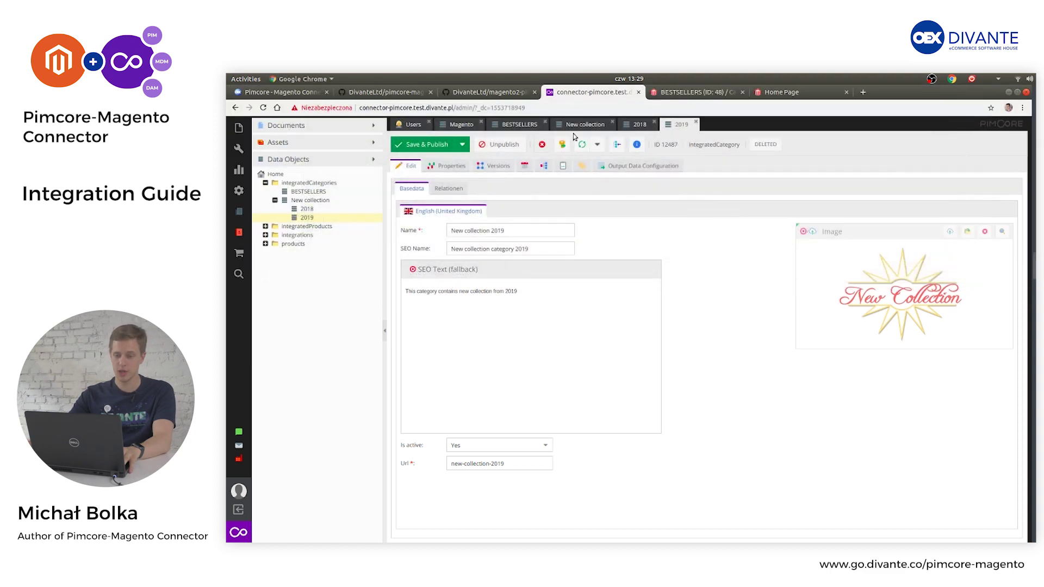
{"action": "left_click", "coordinate": [689, 92]}
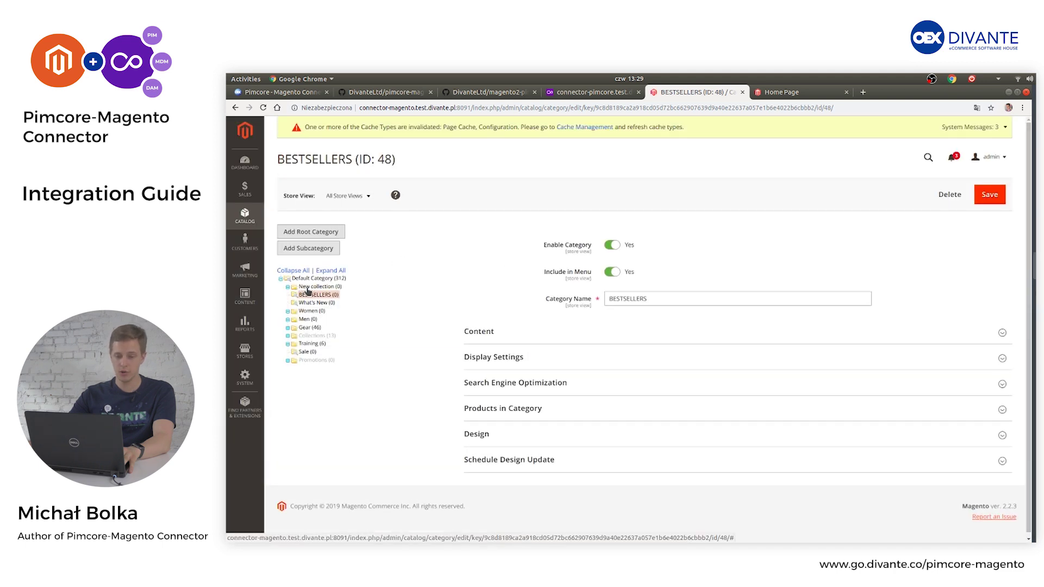
- Open New collection > 2019 in Magento, review its Content details, then return to Pimcore
{"action": "left_click", "coordinate": [287, 287]}
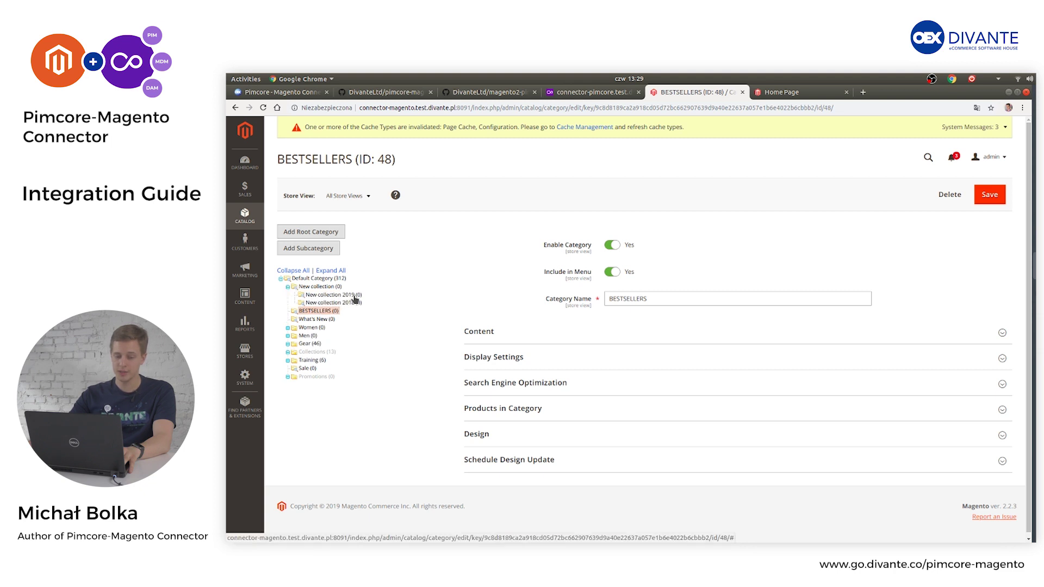
{"action": "left_click", "coordinate": [337, 297]}
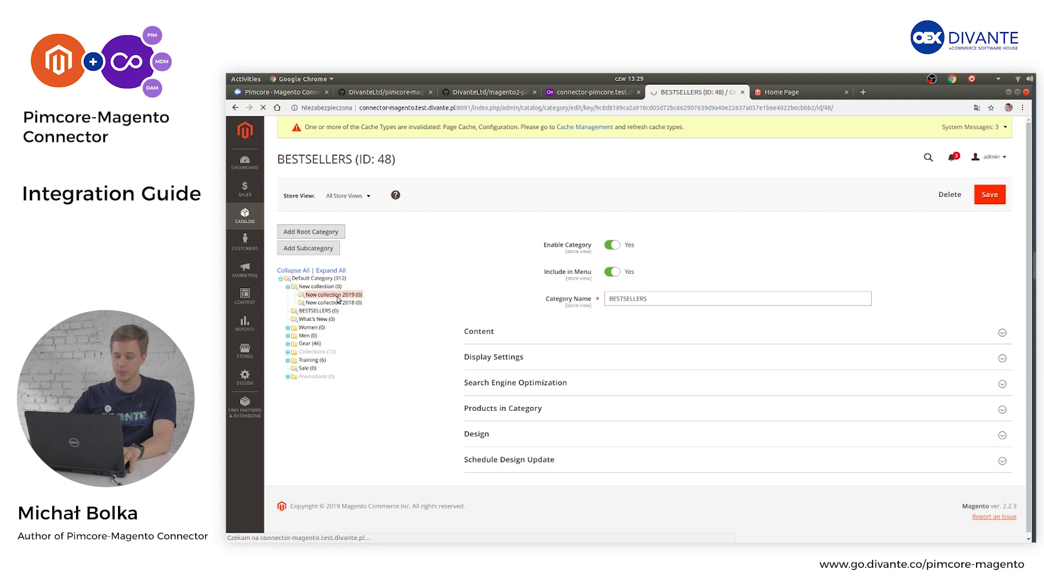
{"action": "left_click", "coordinate": [486, 332]}
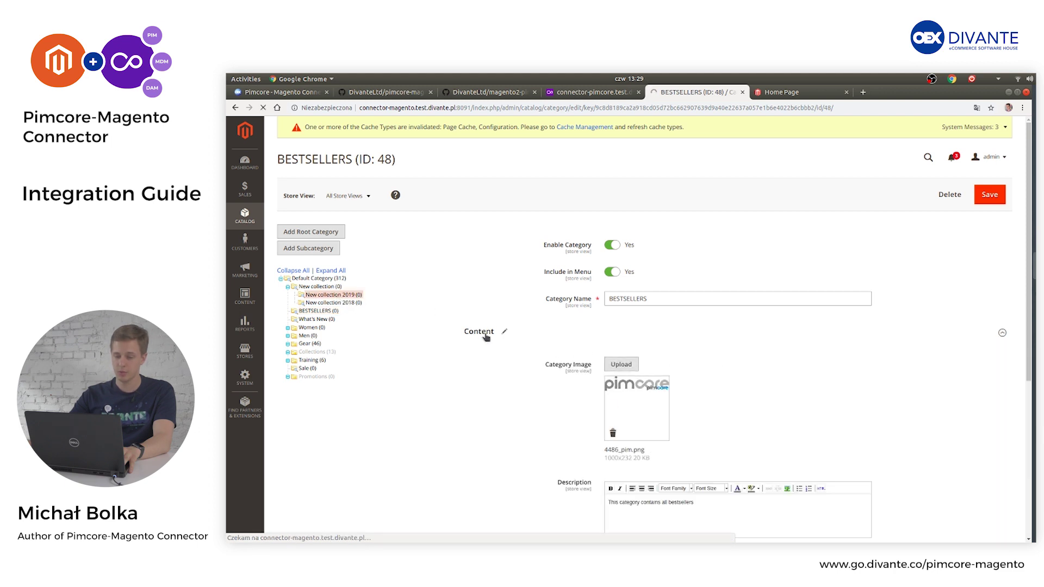
{"action": "scroll", "coordinate": [484, 334], "scroll_direction": "down", "scroll_amount": 3}
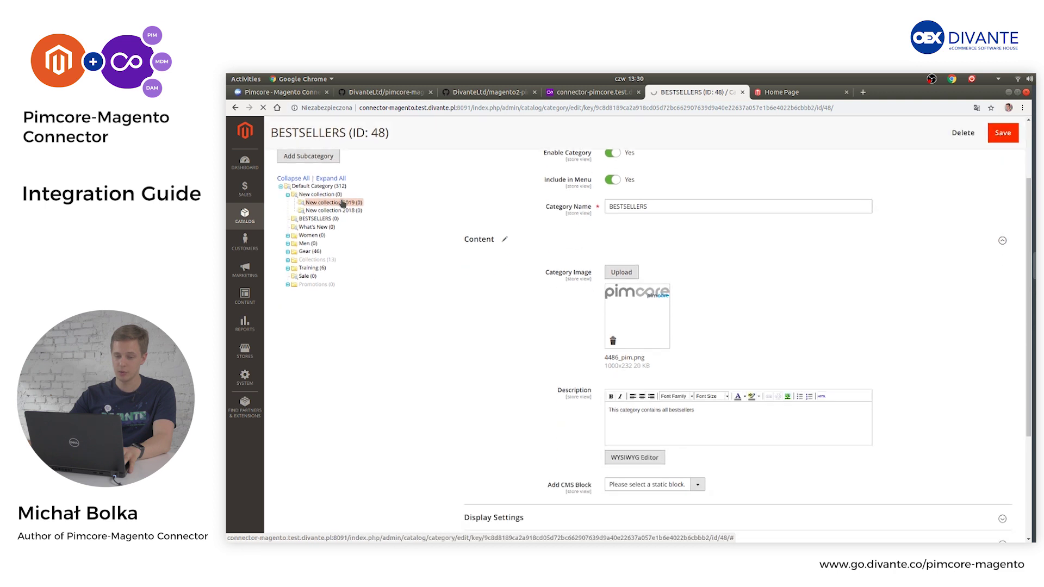
{"action": "left_click", "coordinate": [576, 93]}
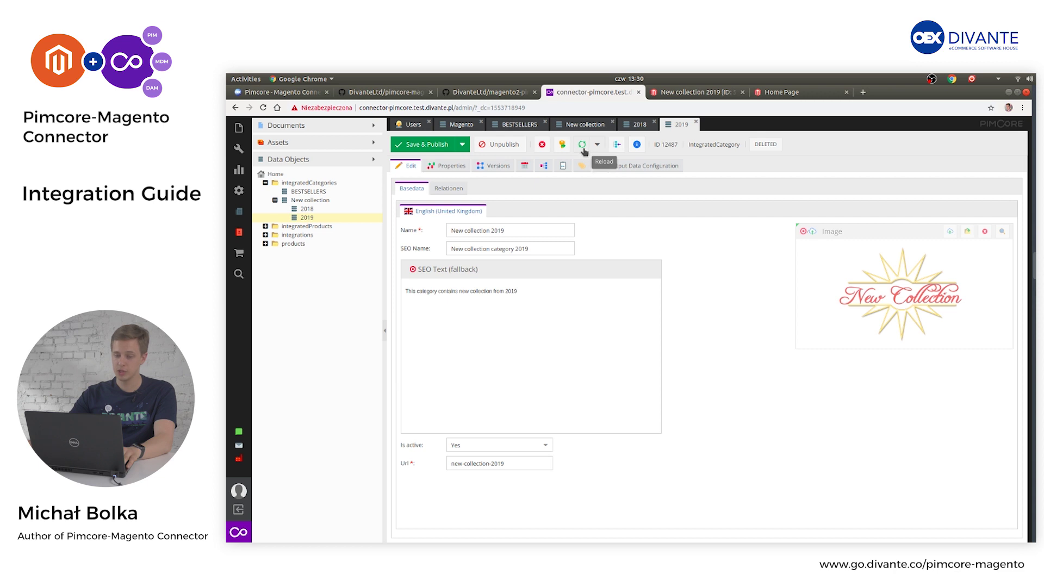
- Reload the 2019 category and read its newest Magento sync note in Notes & Events
{"action": "left_click", "coordinate": [582, 146]}
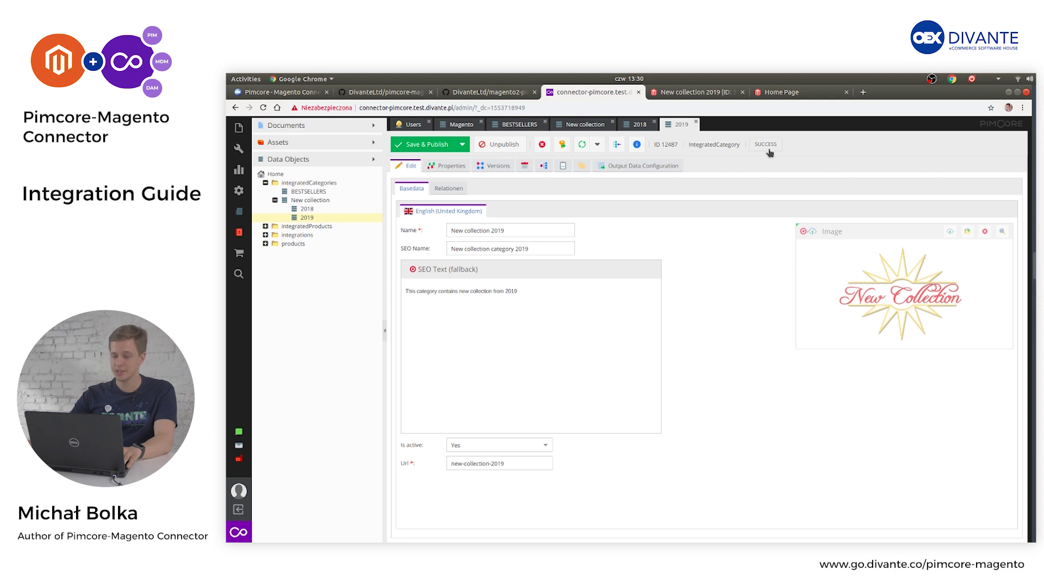
{"action": "left_click", "coordinate": [563, 166]}
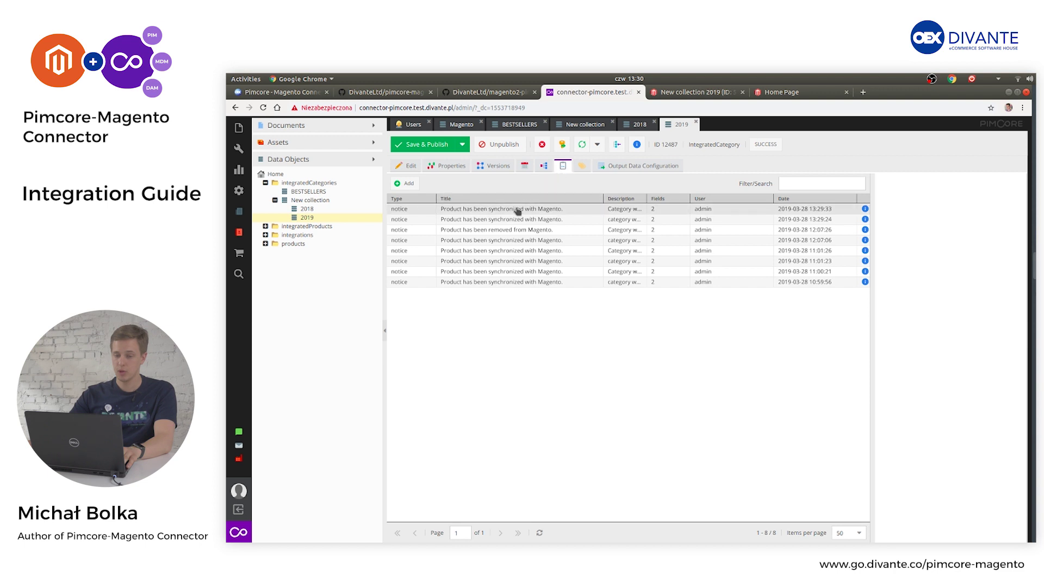
{"action": "double_click", "coordinate": [515, 211]}
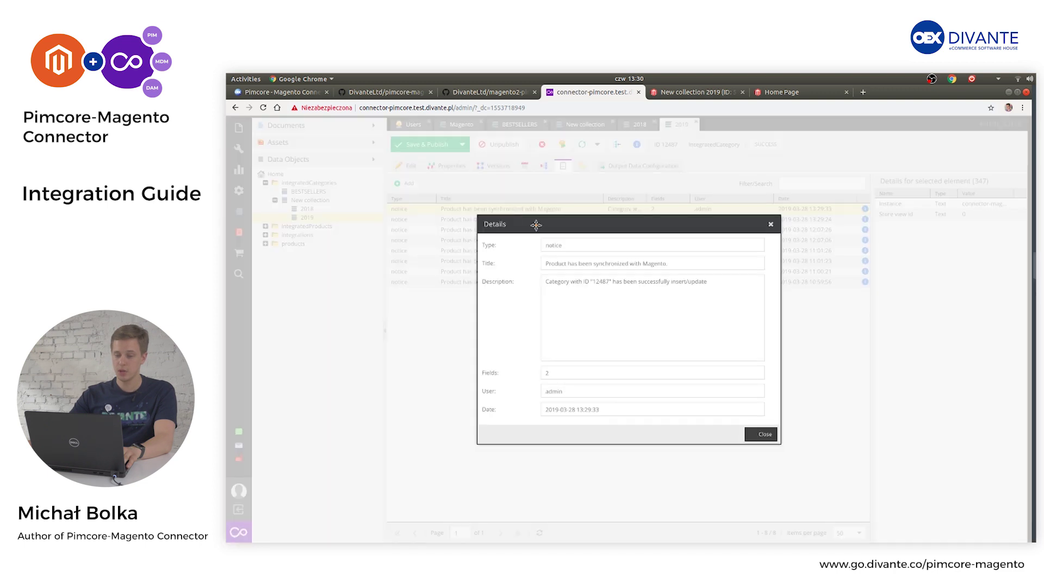
{"action": "left_click_drag", "start_coordinate": [549, 245], "coordinate": [565, 246]}
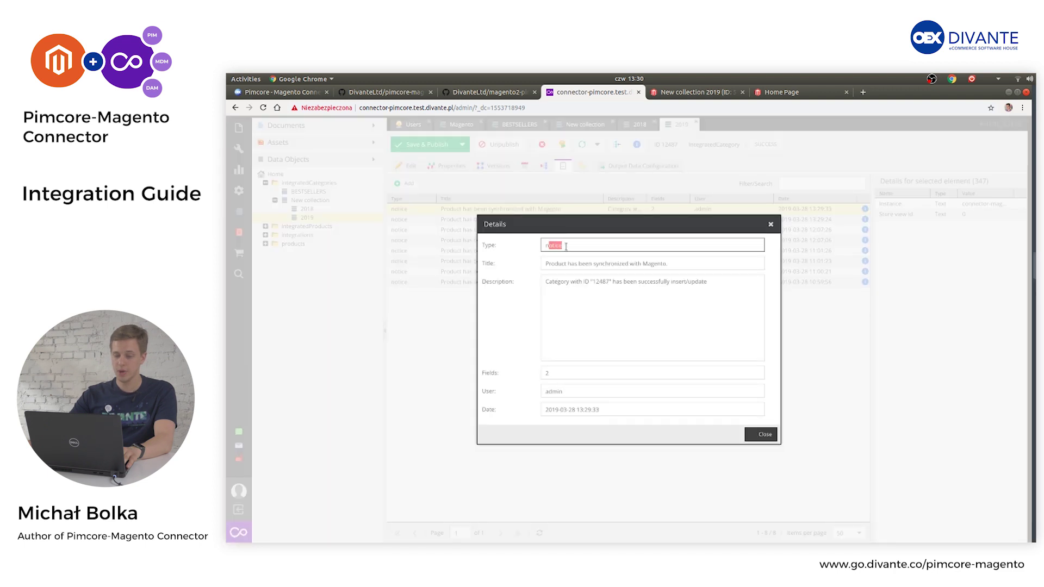
{"action": "left_click", "coordinate": [559, 267]}
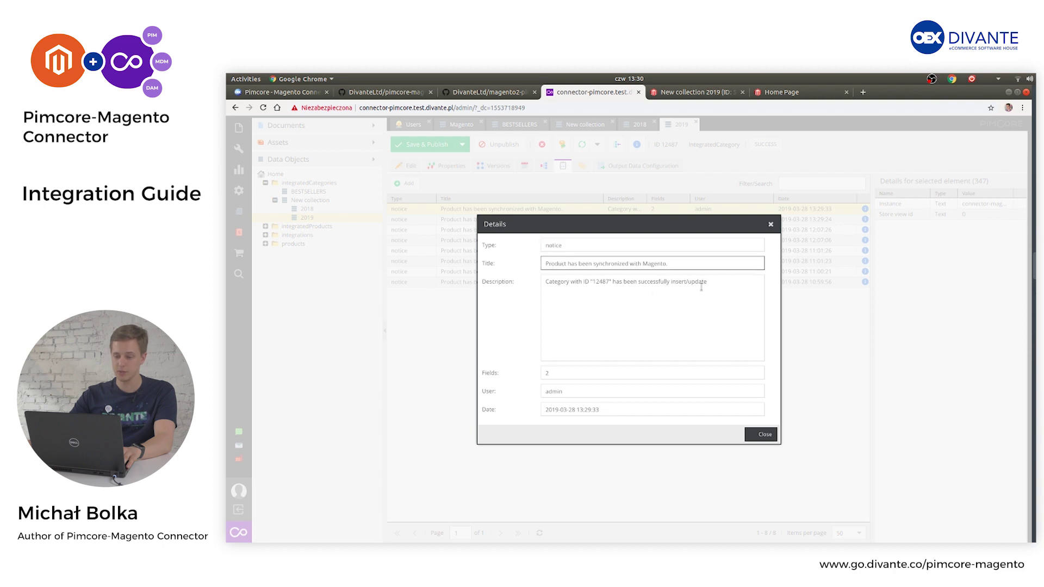
{"action": "left_click", "coordinate": [770, 224]}
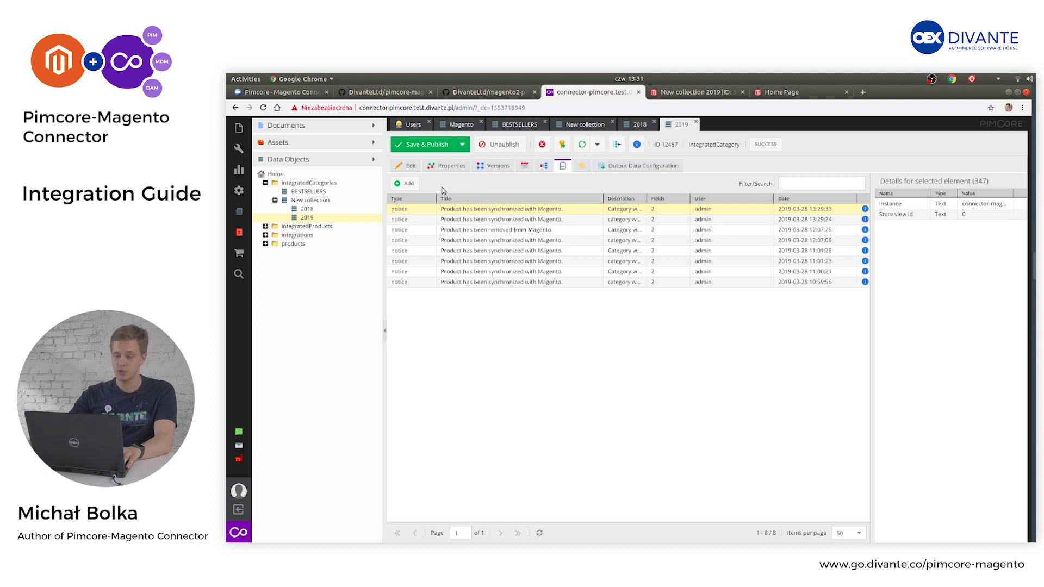
- Open the bestseller-1 product from integratedProducts and scroll to its Description
{"action": "left_click", "coordinate": [265, 227]}
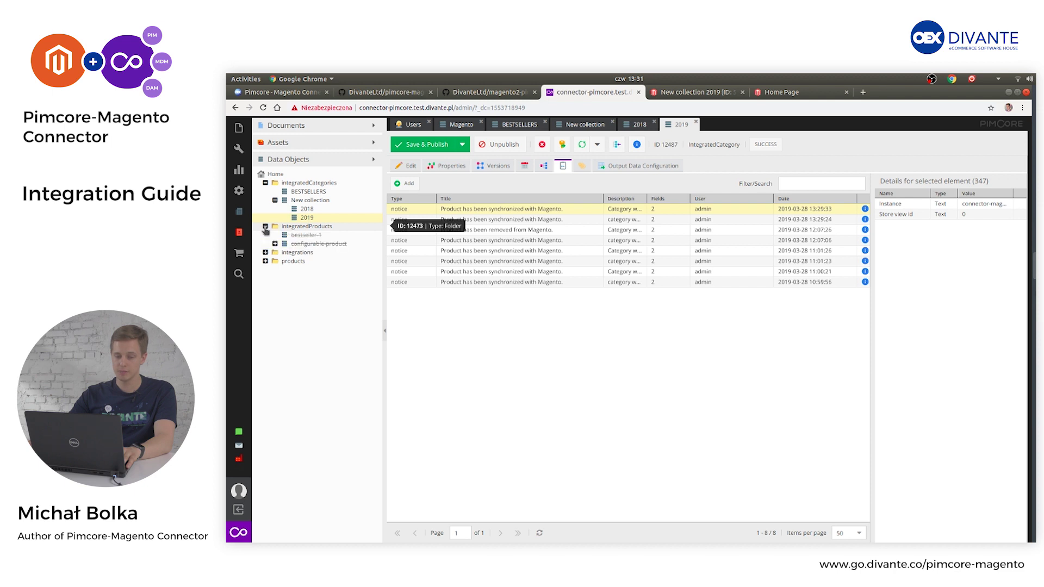
{"action": "left_click", "coordinate": [291, 234]}
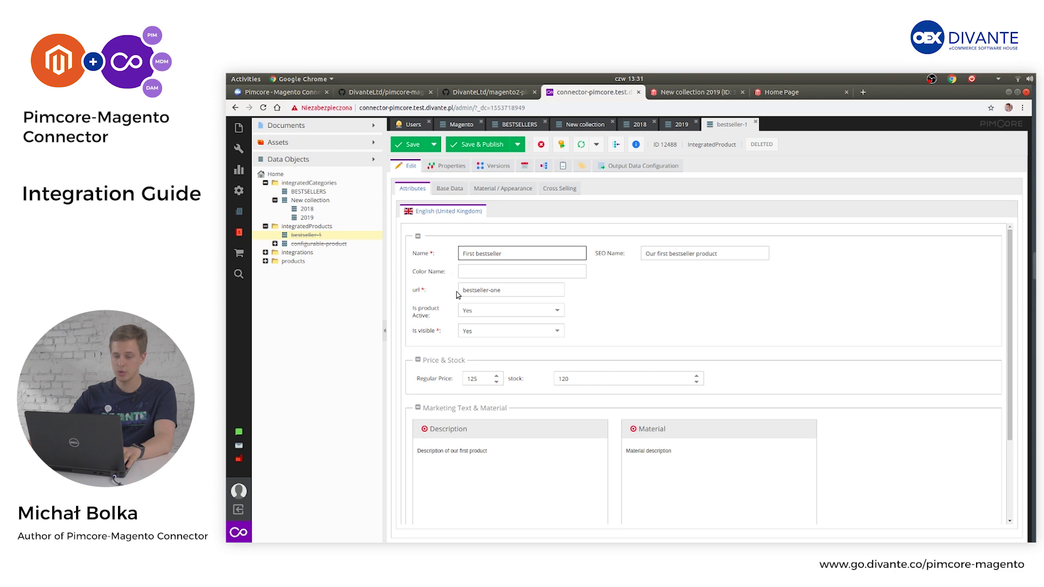
{"action": "scroll", "coordinate": [484, 307], "scroll_direction": "down", "scroll_amount": 2}
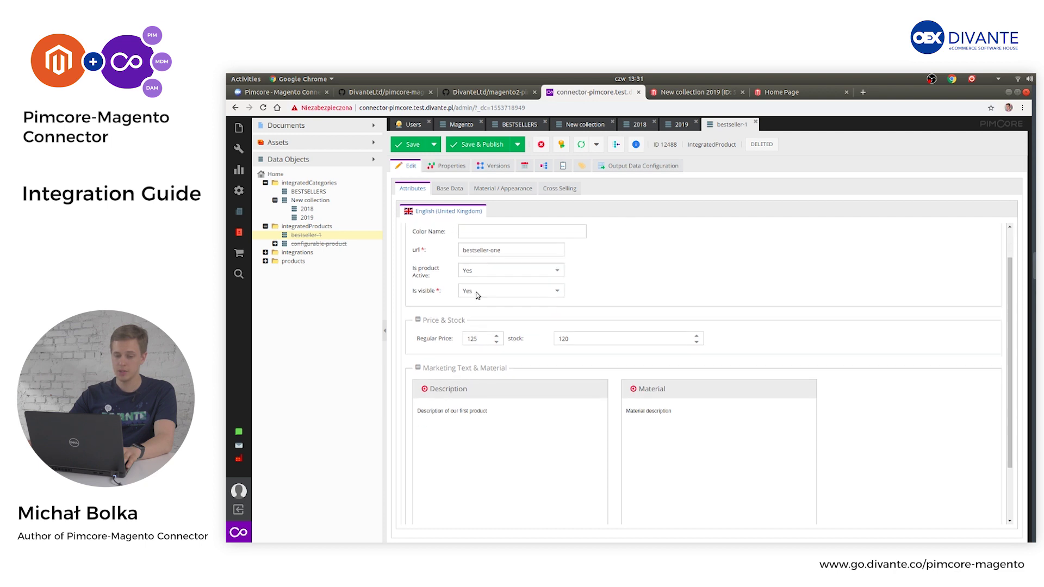
{"action": "scroll", "coordinate": [479, 329], "scroll_direction": "down", "scroll_amount": 3}
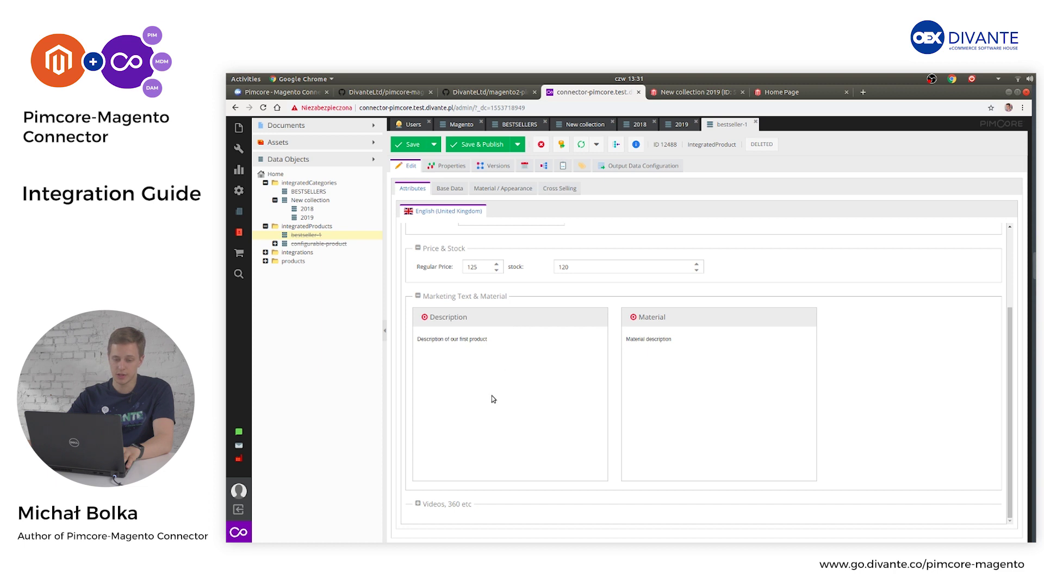
- Add a new bold line reading "Text bold" beneath the existing description text
{"action": "left_click", "coordinate": [504, 356]}
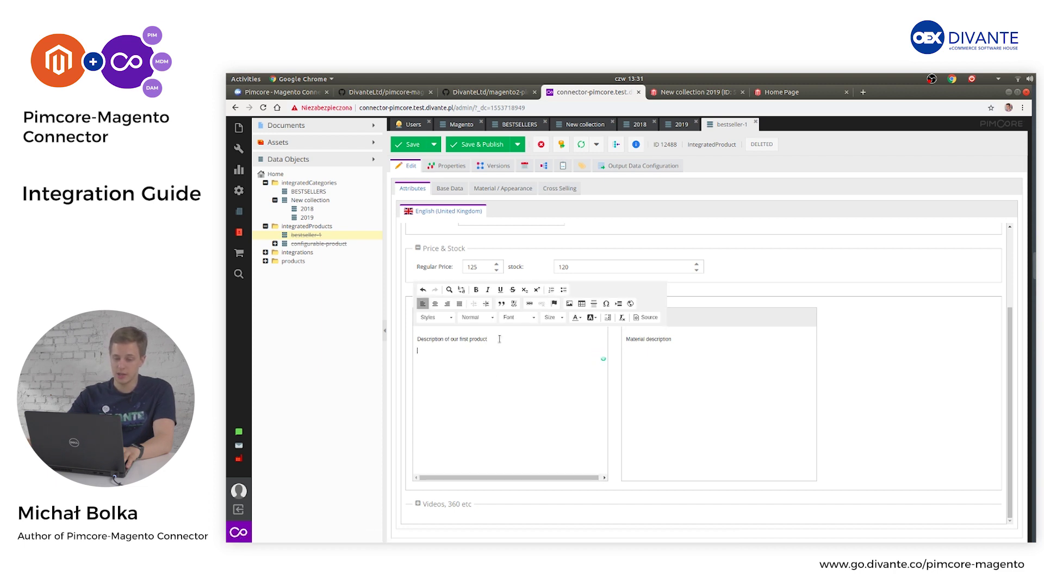
{"action": "key", "text": "Return"}
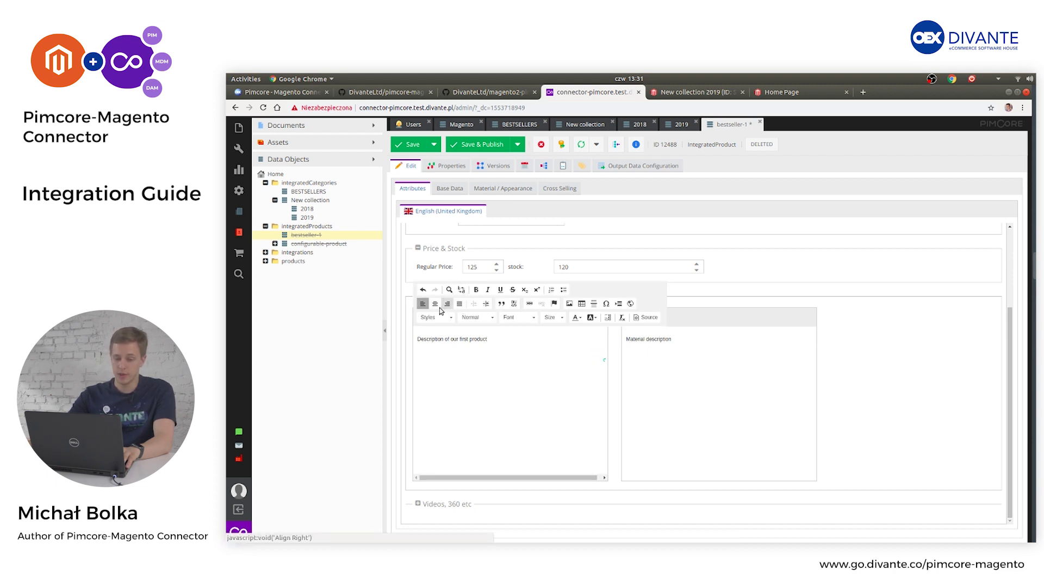
{"action": "left_click", "coordinate": [475, 289]}
{"action": "type", "text": "T"}
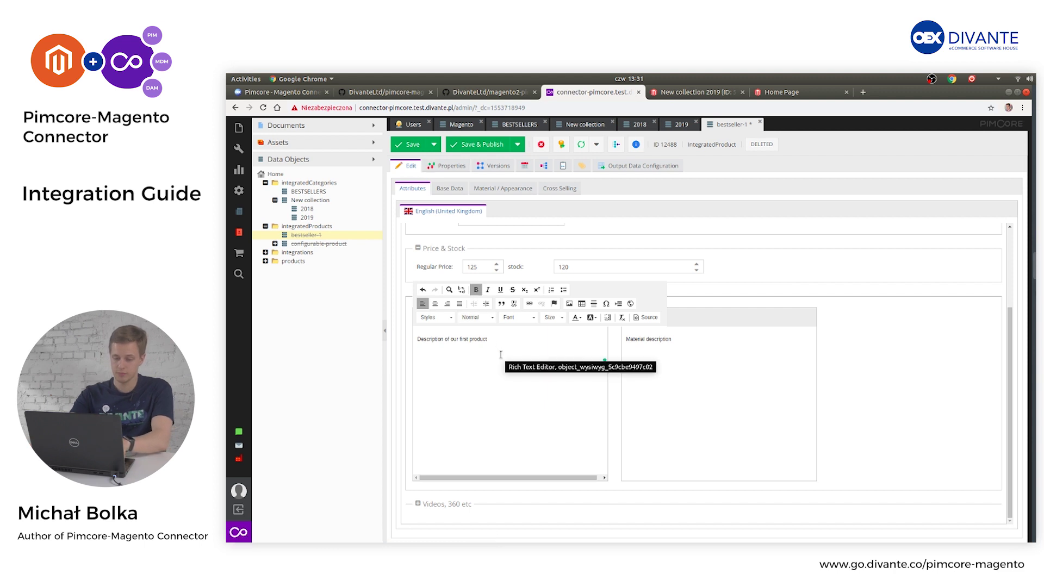
{"action": "type", "text": "ext bold"}
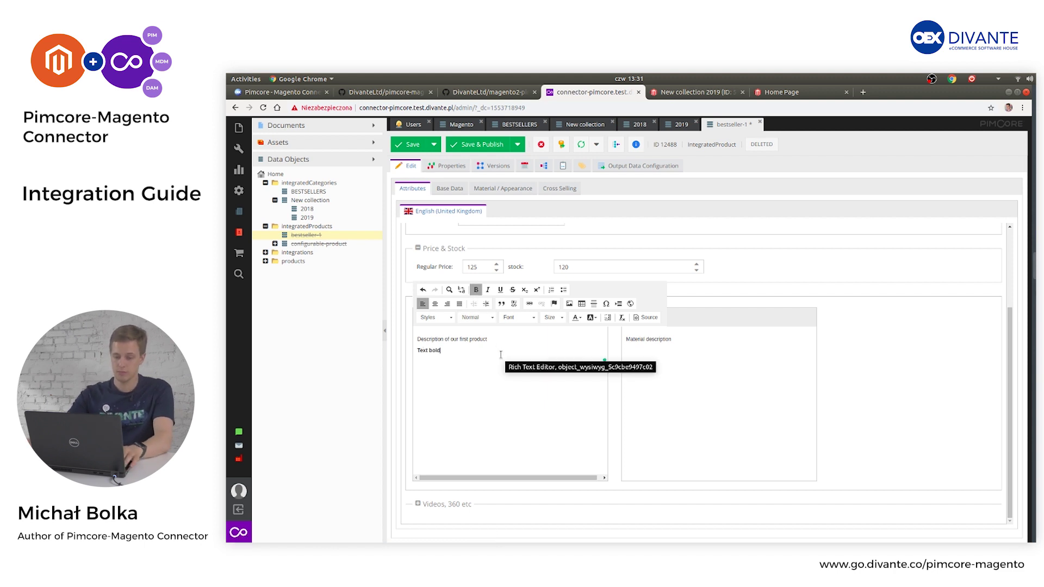
{"action": "left_click", "coordinate": [624, 385]}
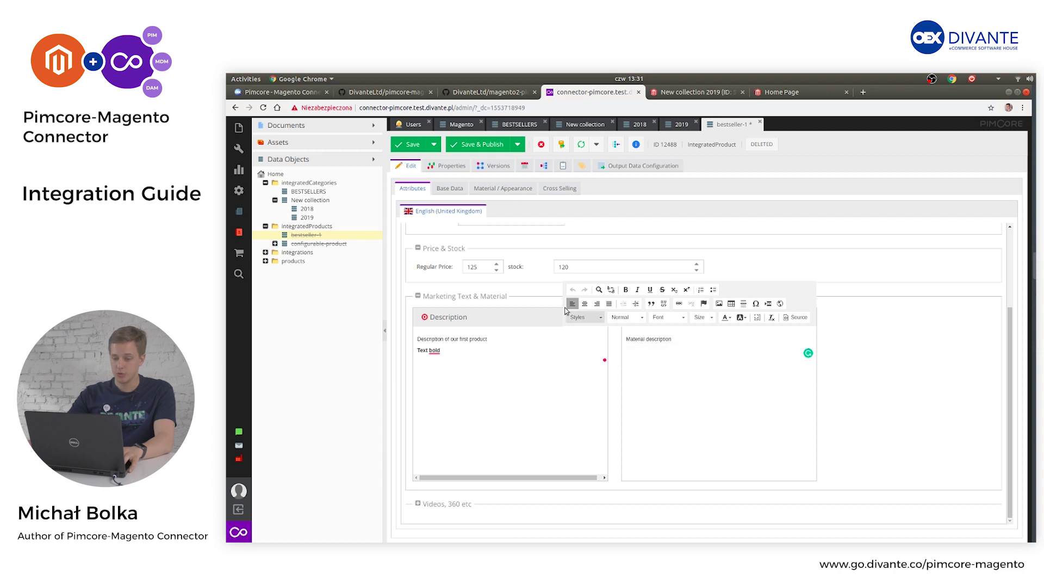
- Review the article number and EAN code on the product's Base Data
{"action": "left_click", "coordinate": [460, 191]}
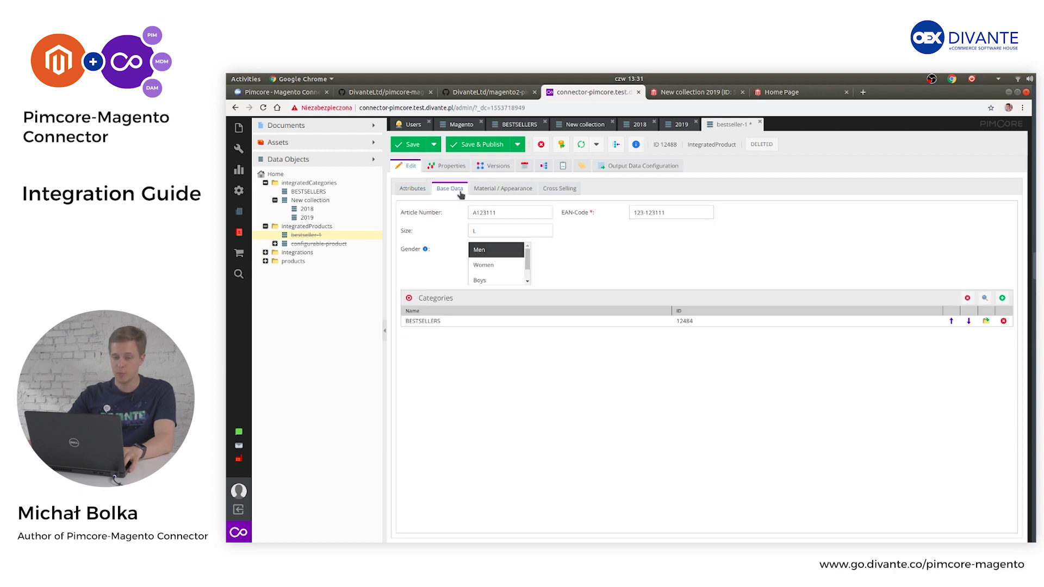
{"action": "left_click_drag", "start_coordinate": [471, 212], "coordinate": [485, 215]}
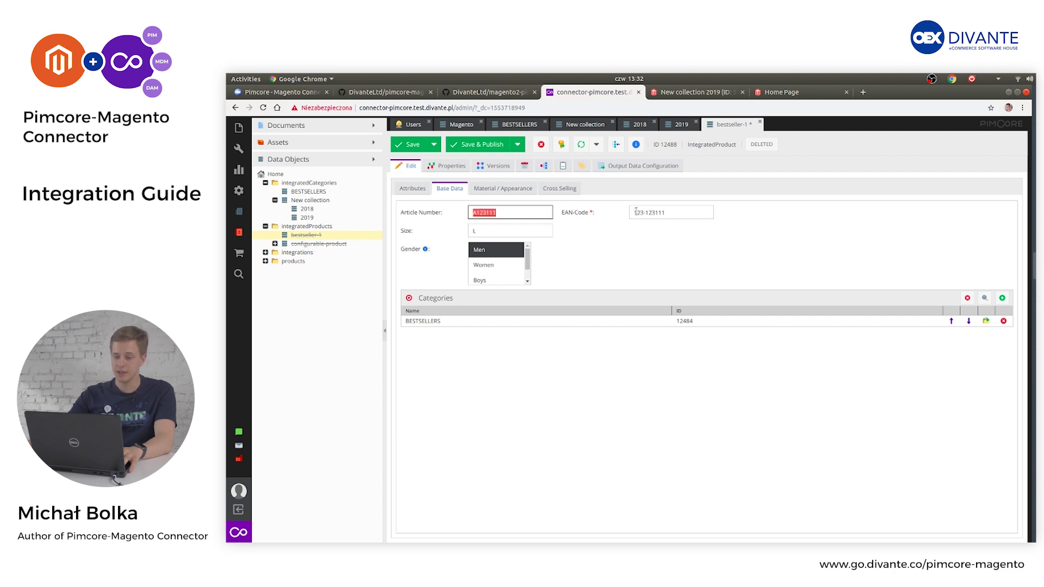
{"action": "left_click_drag", "start_coordinate": [636, 212], "coordinate": [658, 213]}
{"action": "left_click", "coordinate": [658, 213]}
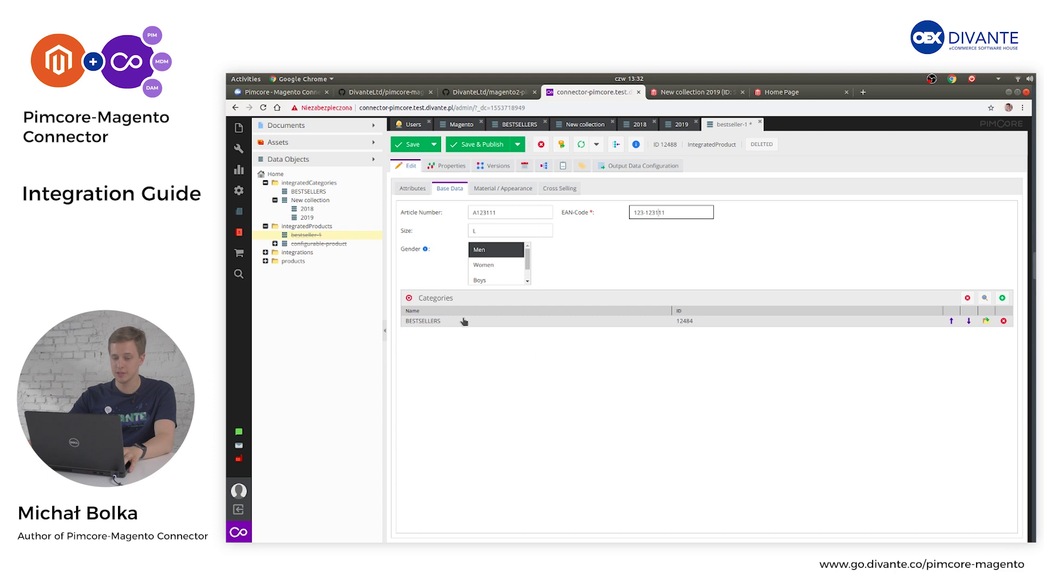
- Change the product colour from Grey to Lime on Material / Appearance
{"action": "left_click", "coordinate": [501, 191]}
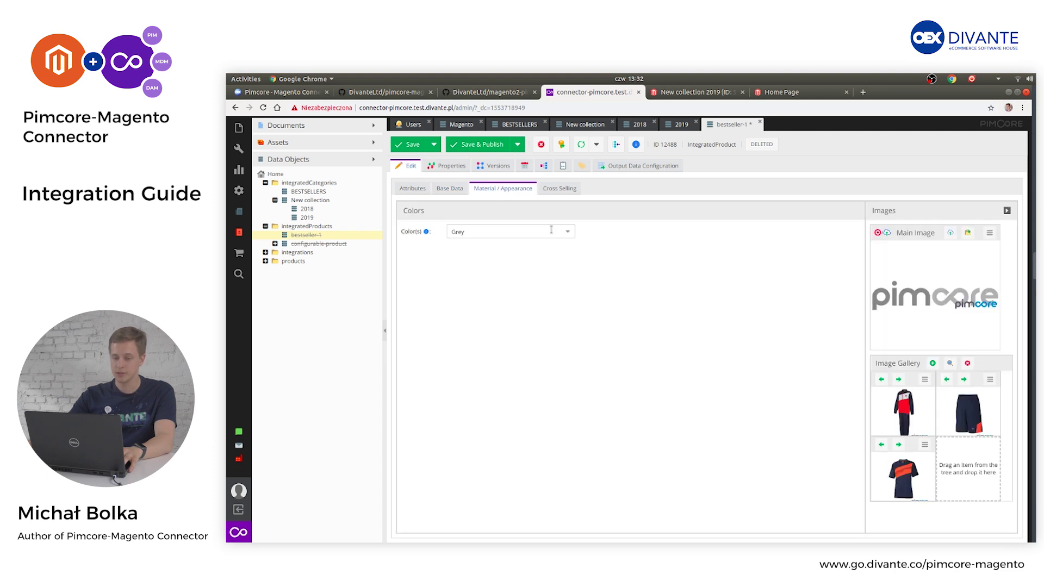
{"action": "left_click", "coordinate": [560, 233]}
{"action": "left_click", "coordinate": [568, 235]}
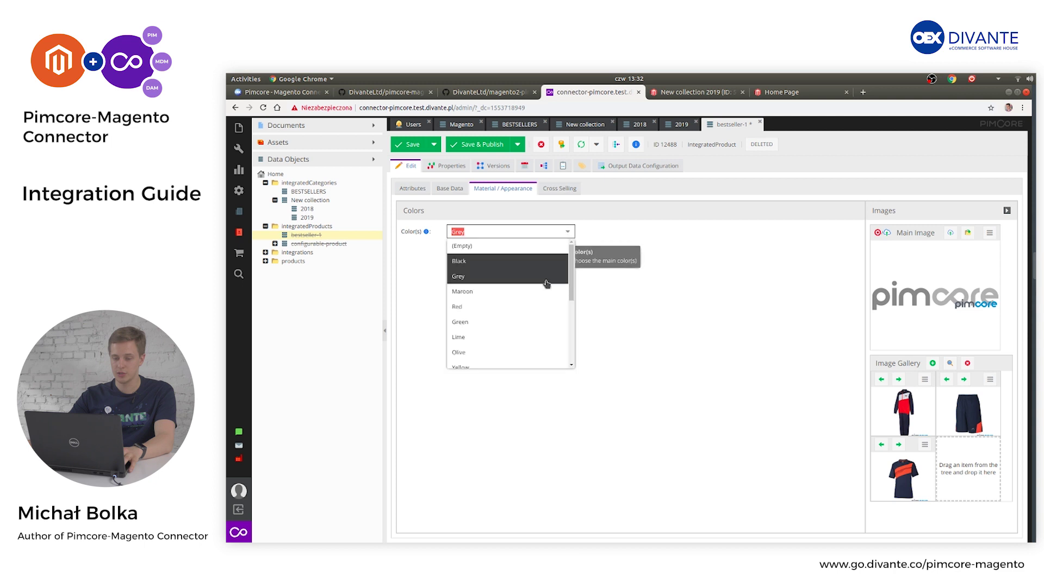
{"action": "left_click", "coordinate": [526, 343]}
- Set pimcore-logo.png as the Main Image, check Cross Selling, and save & publish
{"action": "left_click", "coordinate": [278, 142]}
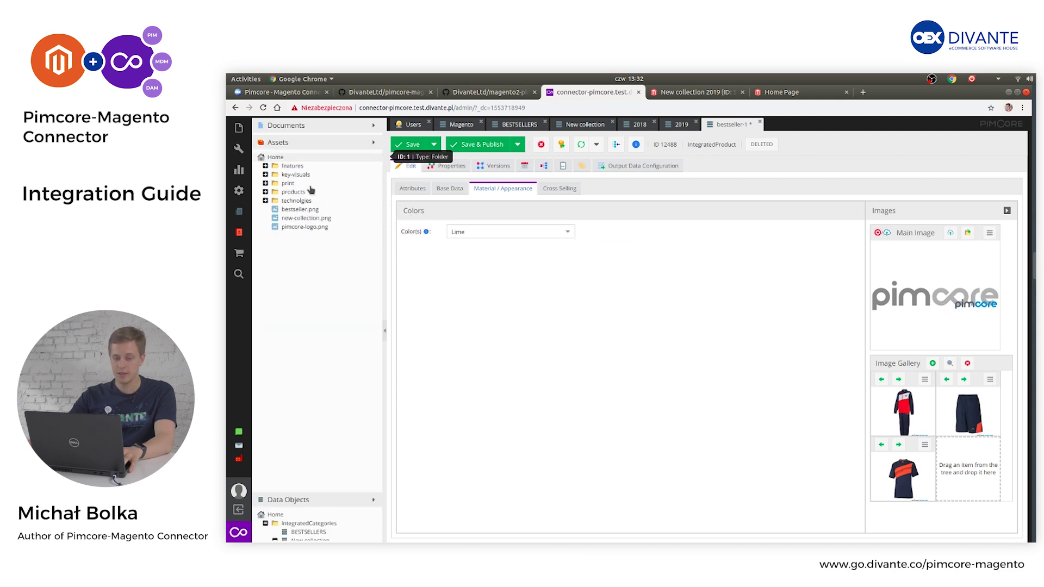
{"action": "left_click_drag", "start_coordinate": [305, 229], "coordinate": [975, 287]}
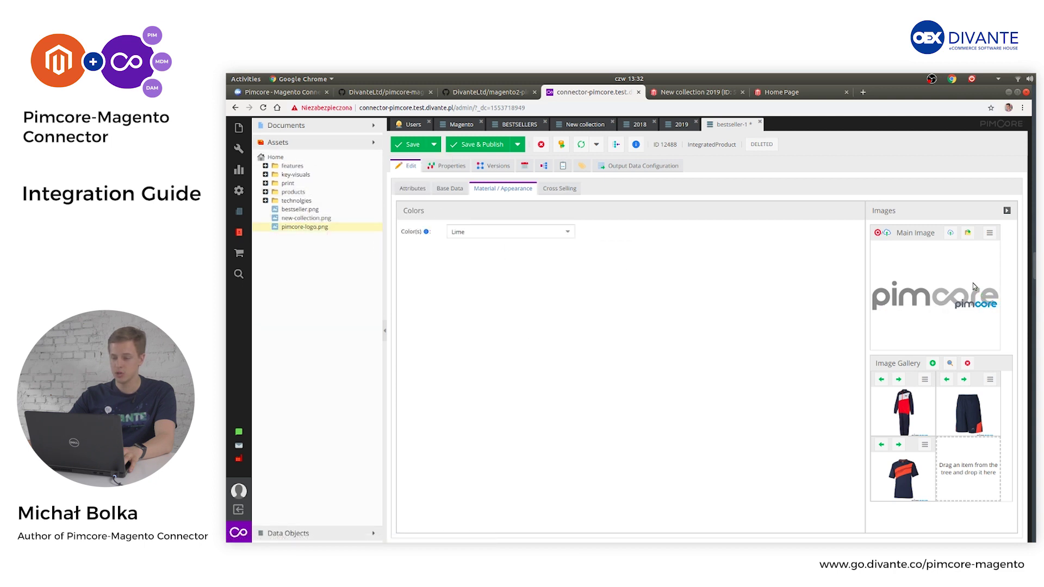
{"action": "left_click", "coordinate": [551, 195]}
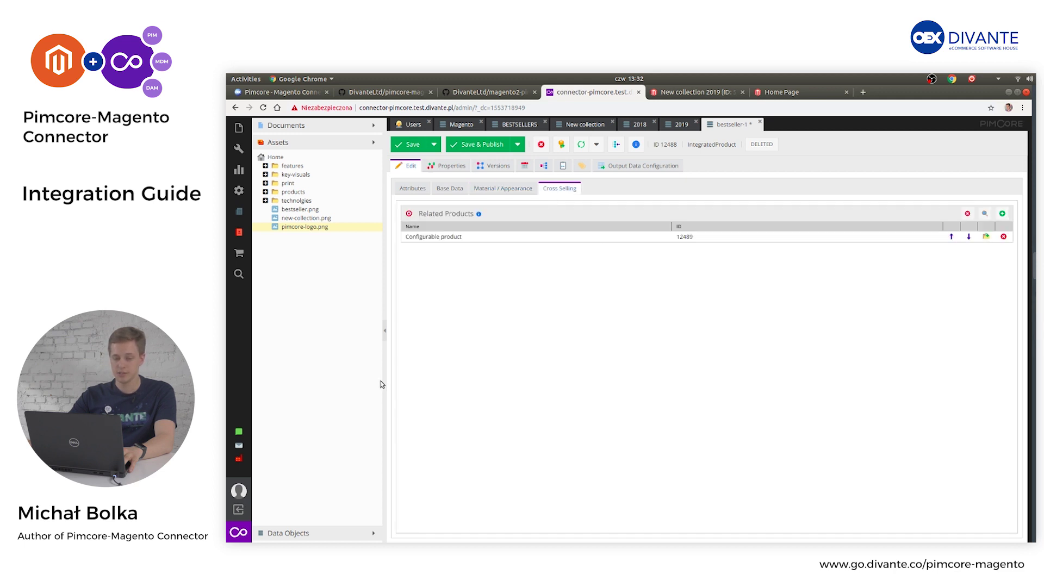
{"action": "left_click", "coordinate": [324, 533]}
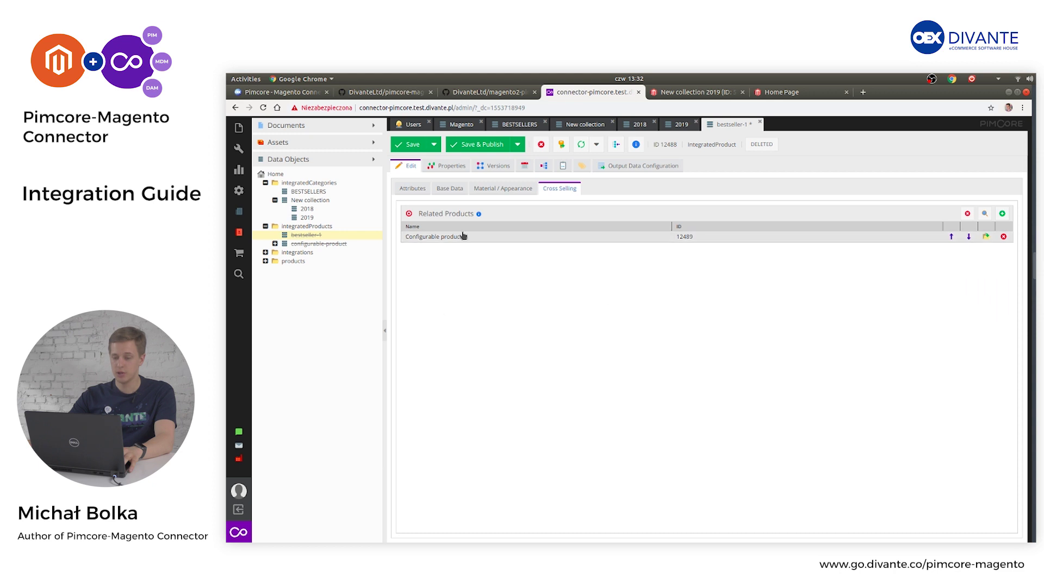
{"action": "mouse_move", "coordinate": [454, 211]}
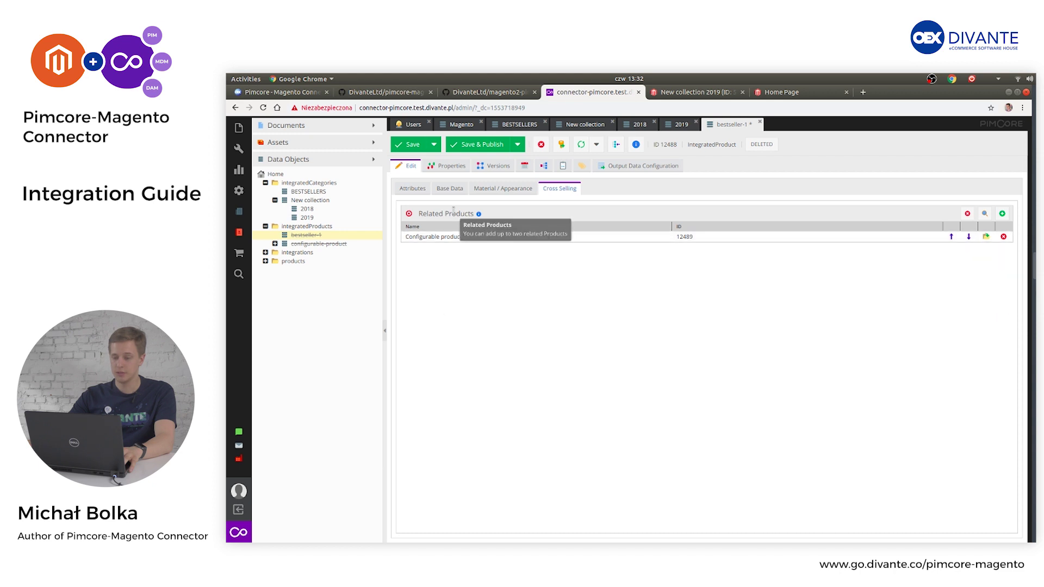
{"action": "left_click", "coordinate": [487, 148]}
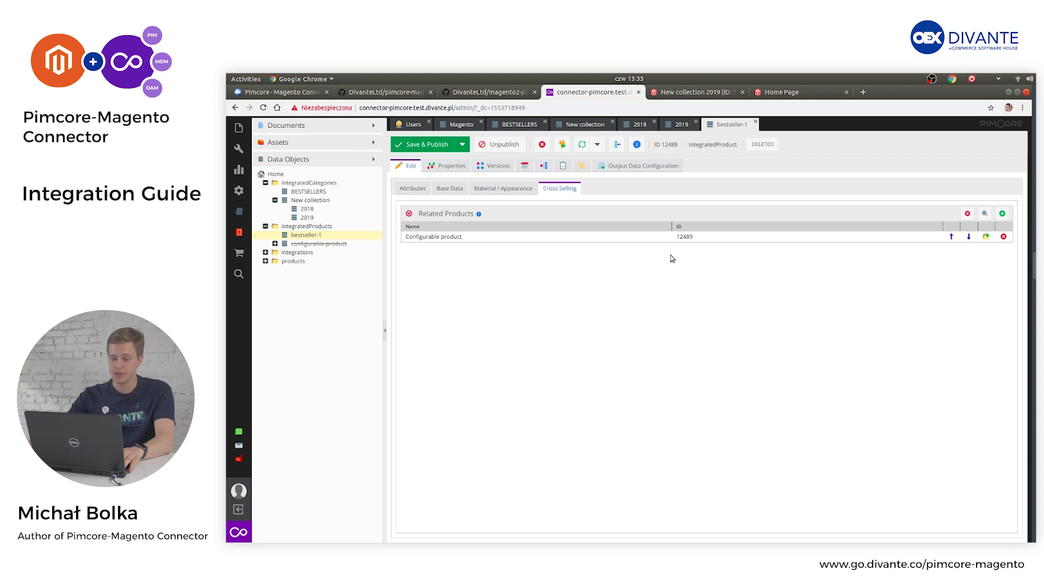
- Open configurable-product (ID 12489) and view its Base Data, Material / Appearance and Cross Selling tabs
{"action": "left_click", "coordinate": [275, 244]}
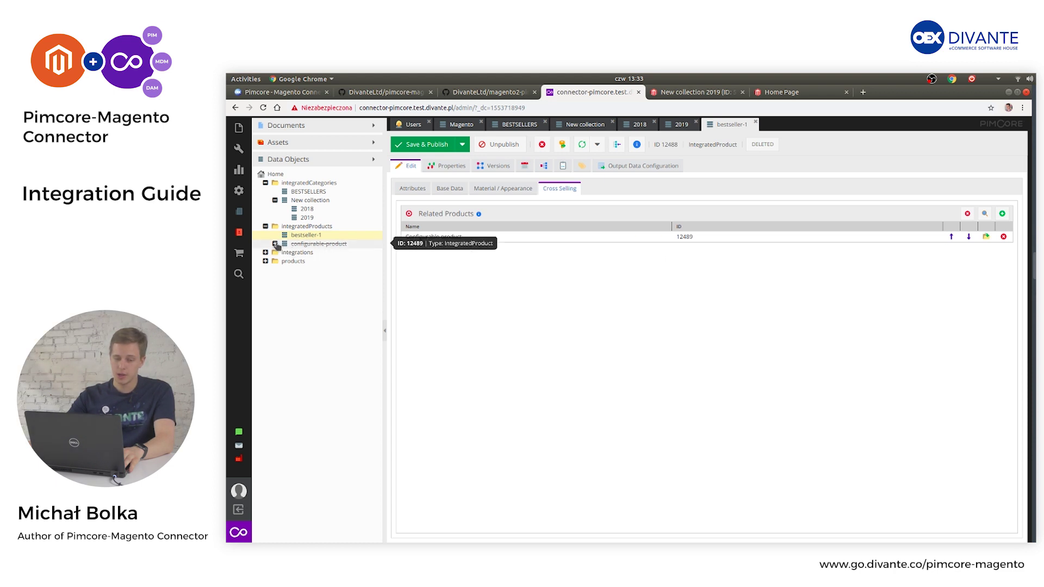
{"action": "left_click", "coordinate": [312, 245]}
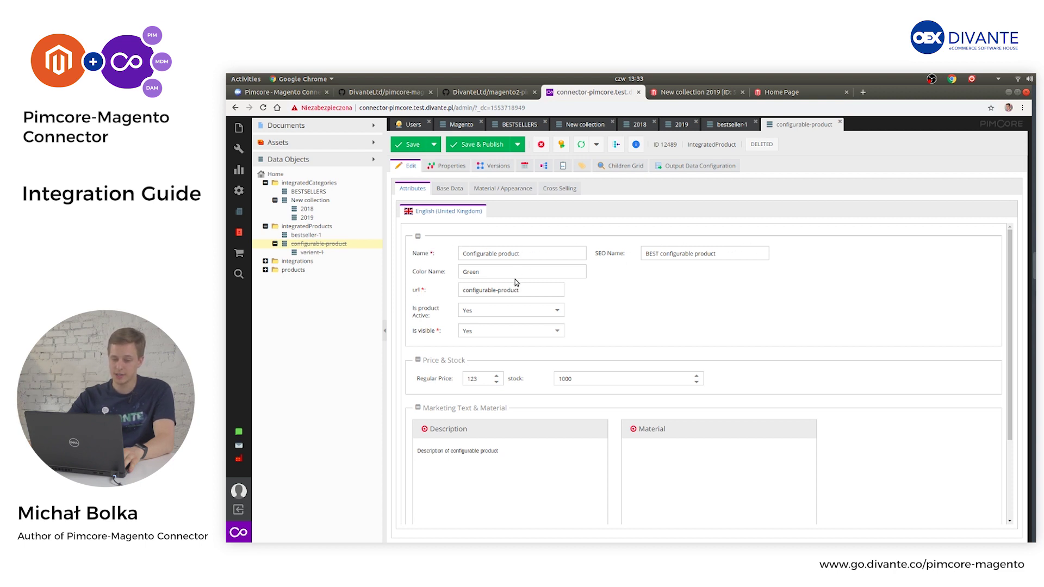
{"action": "scroll", "coordinate": [516, 281], "scroll_direction": "down", "scroll_amount": 1}
{"action": "scroll", "coordinate": [516, 280], "scroll_direction": "up", "scroll_amount": 1}
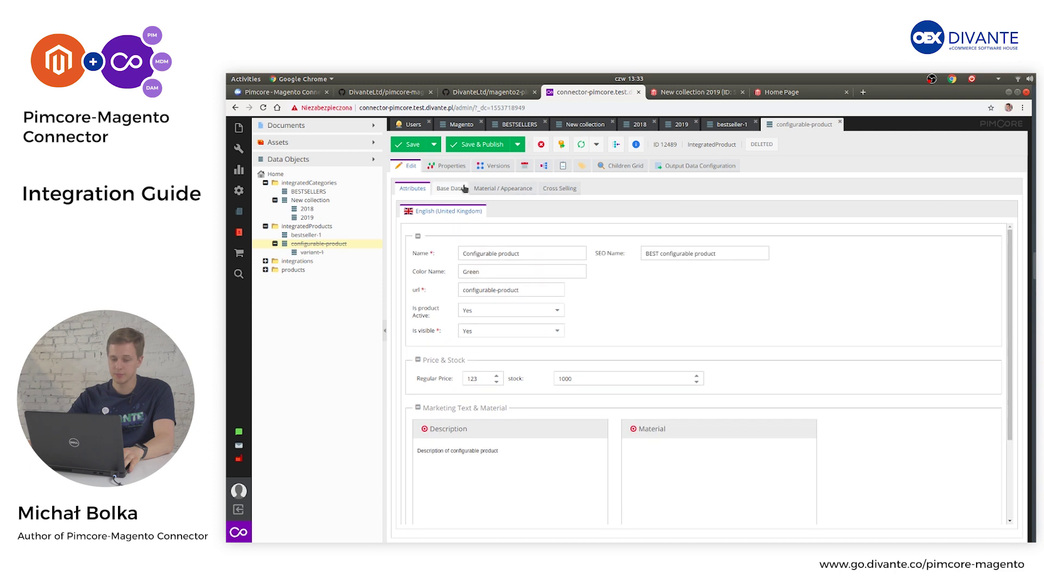
{"action": "left_click", "coordinate": [450, 188]}
{"action": "left_click", "coordinate": [505, 189]}
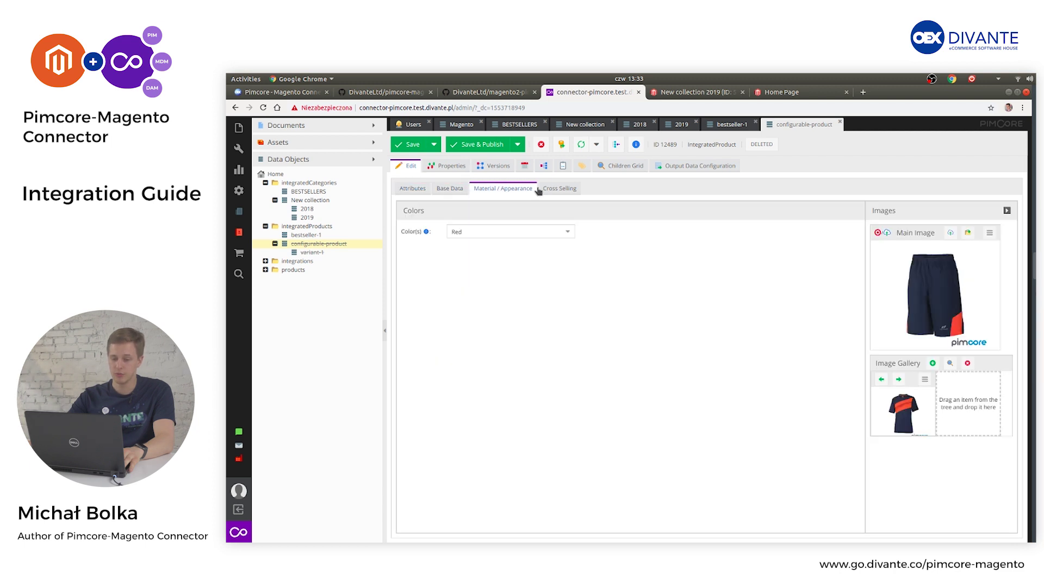
{"action": "left_click", "coordinate": [541, 189]}
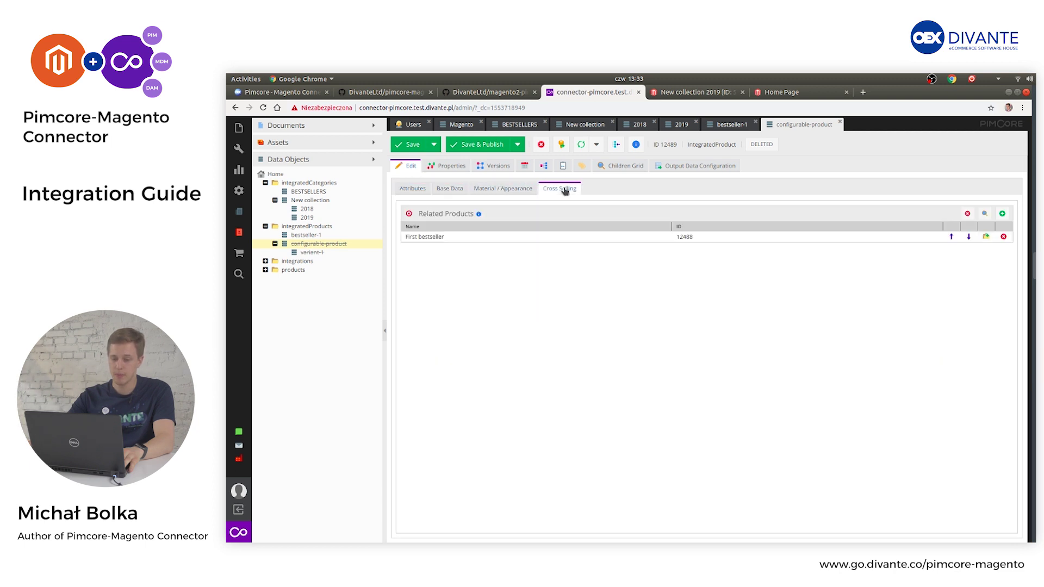
- Show its Properties and pick Configurable Attributes from the predefined properties list
{"action": "left_click", "coordinate": [445, 169]}
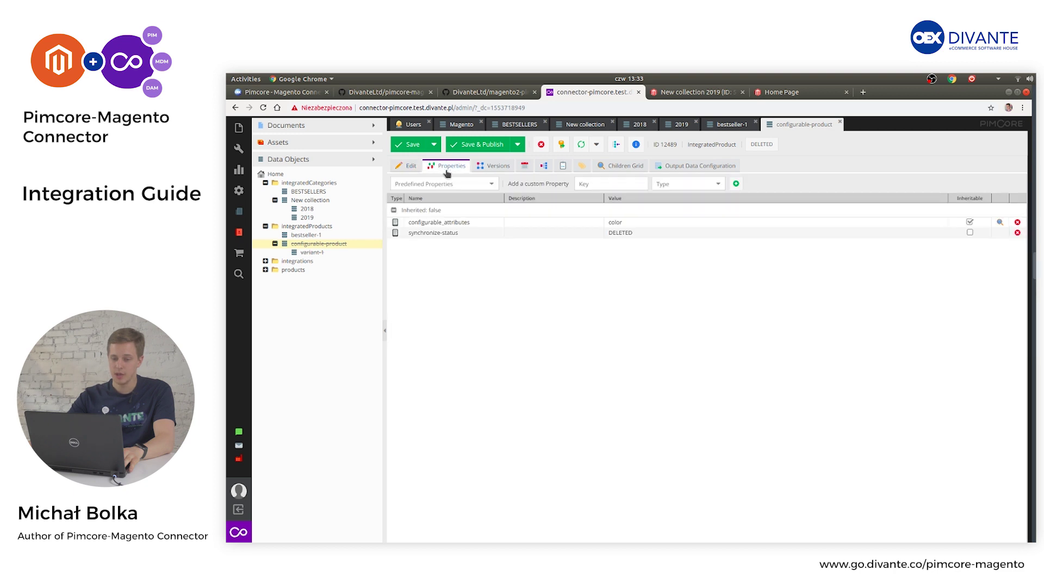
{"action": "left_click", "coordinate": [493, 185]}
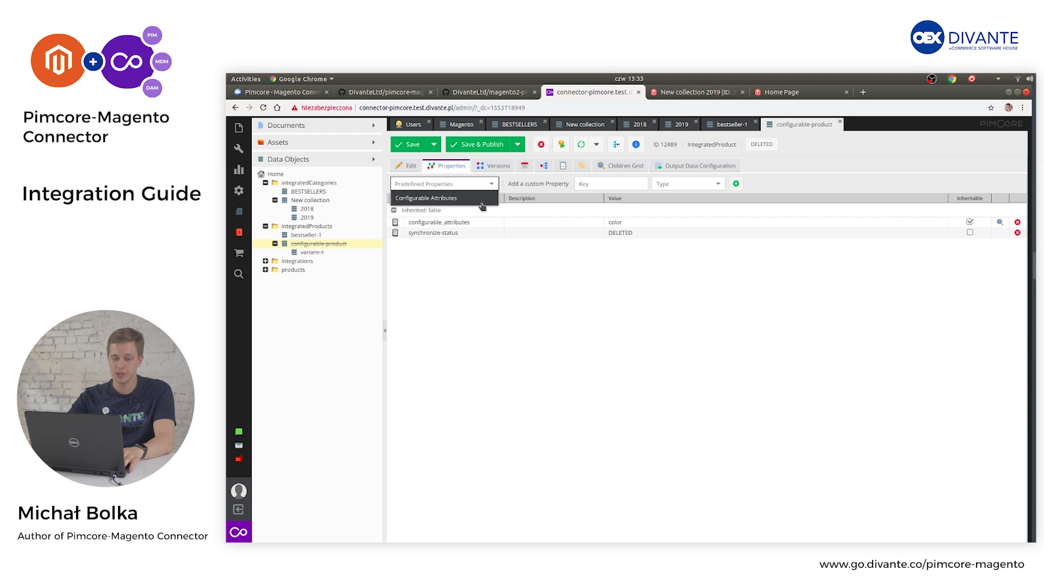
{"action": "left_click", "coordinate": [471, 199]}
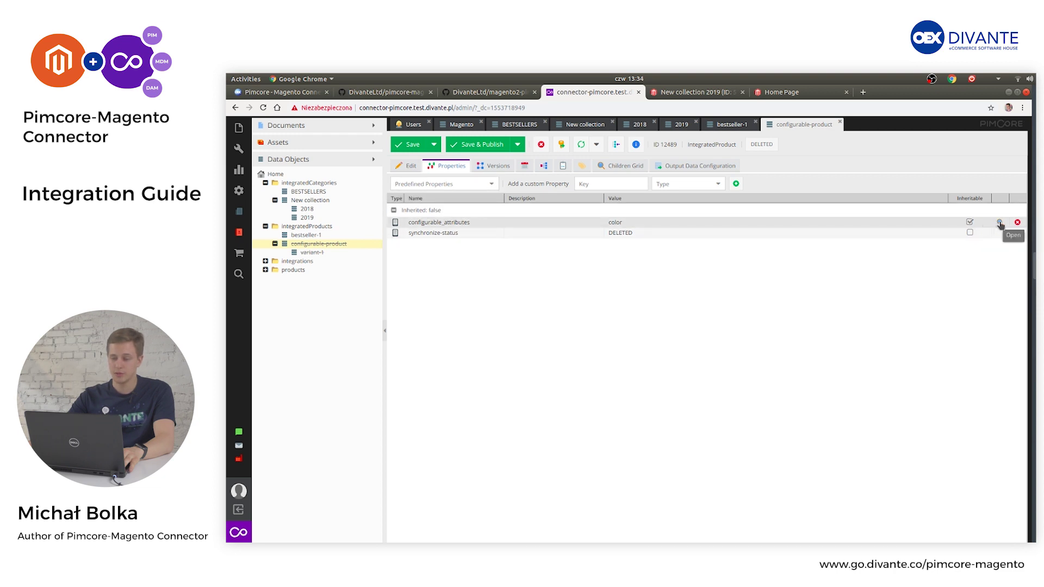
{"action": "left_click", "coordinate": [999, 223]}
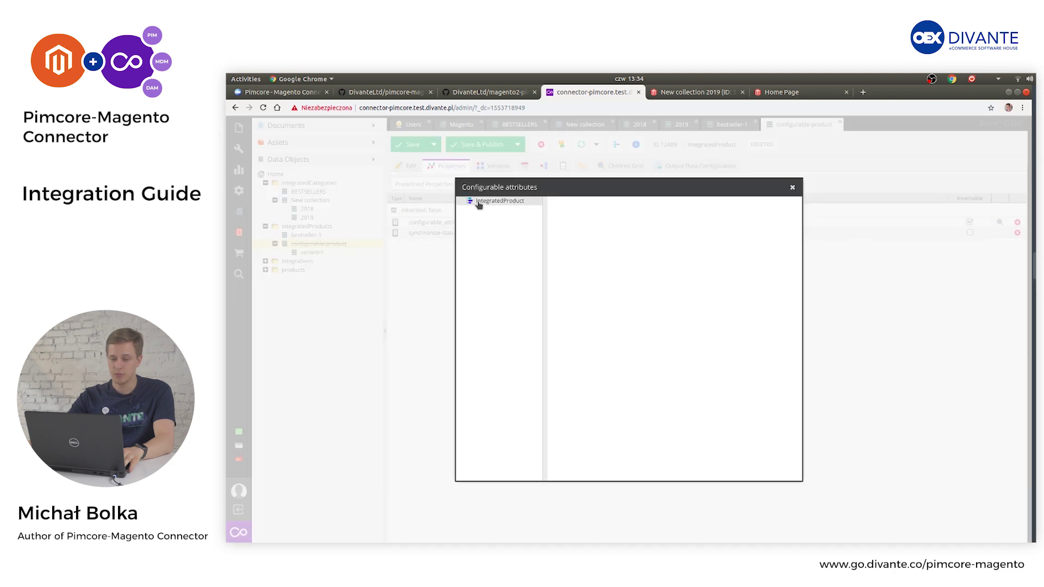
{"action": "left_click", "coordinate": [483, 203]}
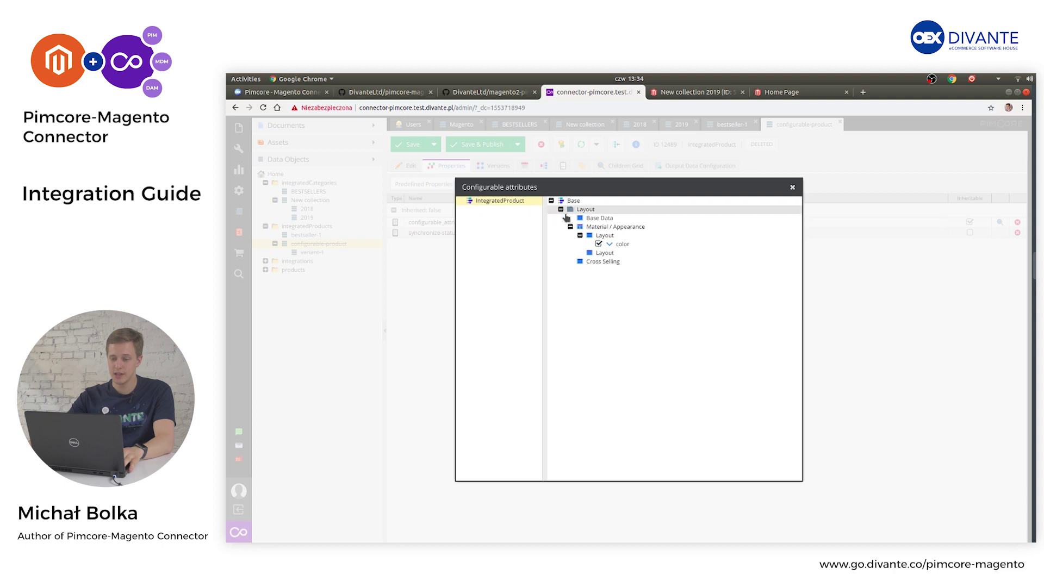
{"action": "left_click", "coordinate": [598, 244]}
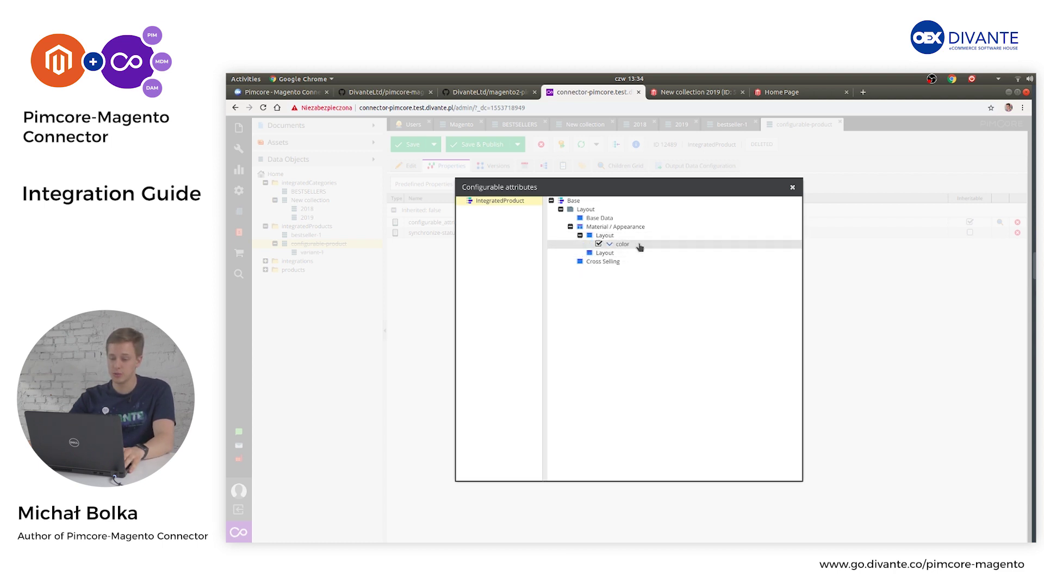
{"action": "left_click", "coordinate": [792, 190]}
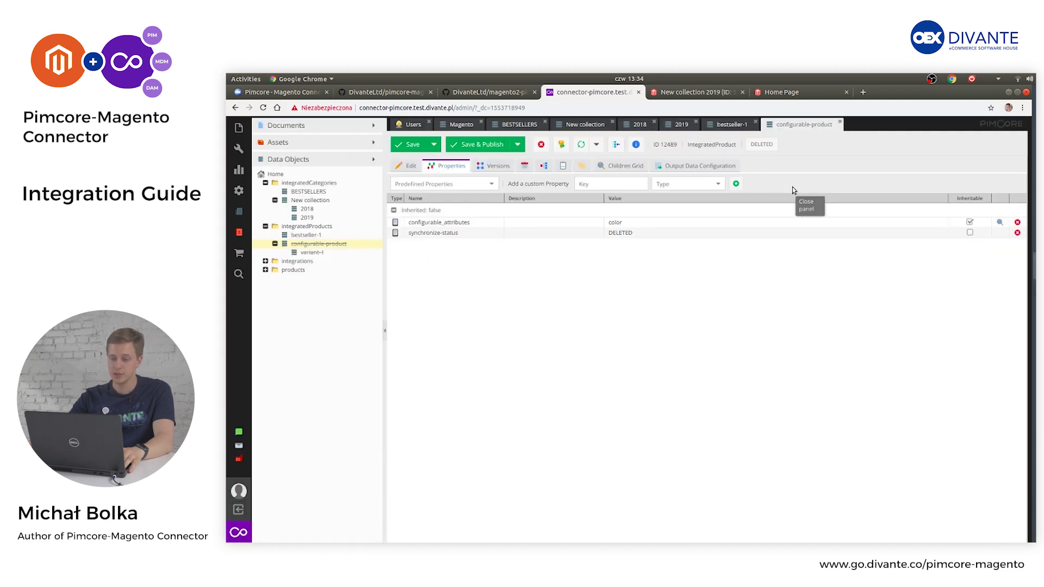
- Publish configurable-product, then add an IntegratedProduct child object named 'variant2' beneath it
{"action": "left_click", "coordinate": [481, 145]}
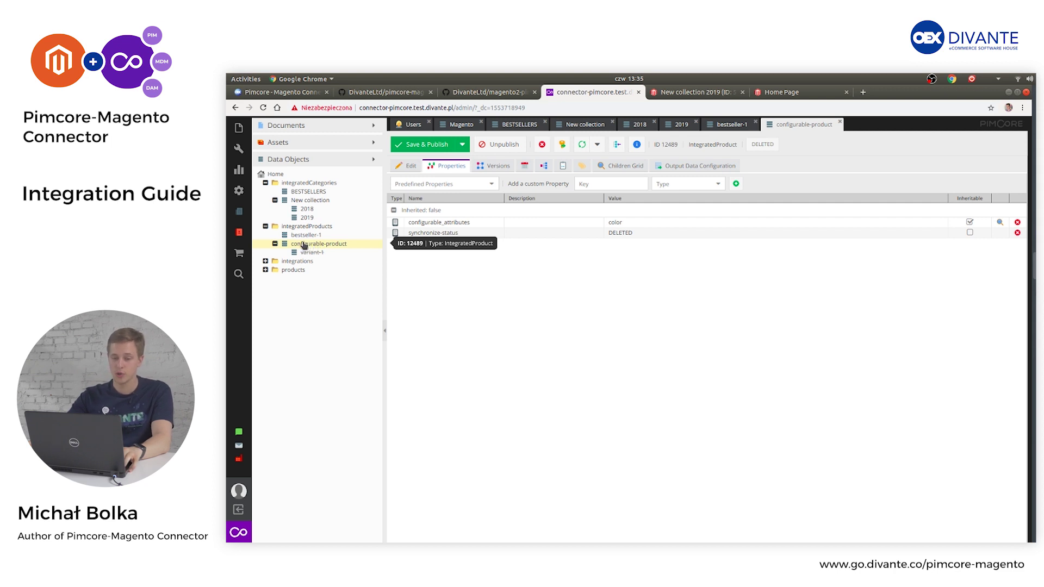
{"action": "right_click", "coordinate": [304, 245]}
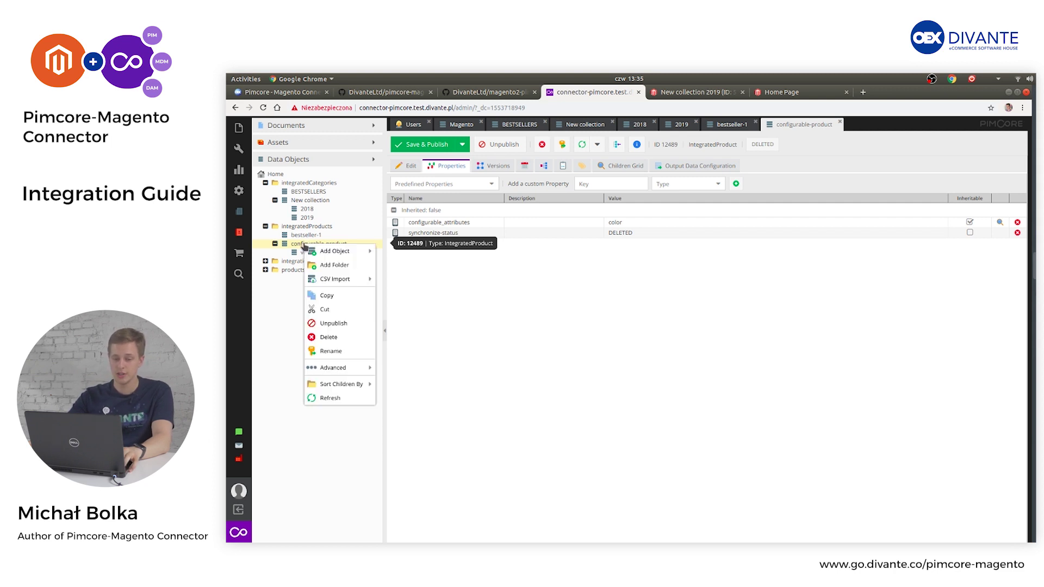
{"action": "mouse_move", "coordinate": [337, 254]}
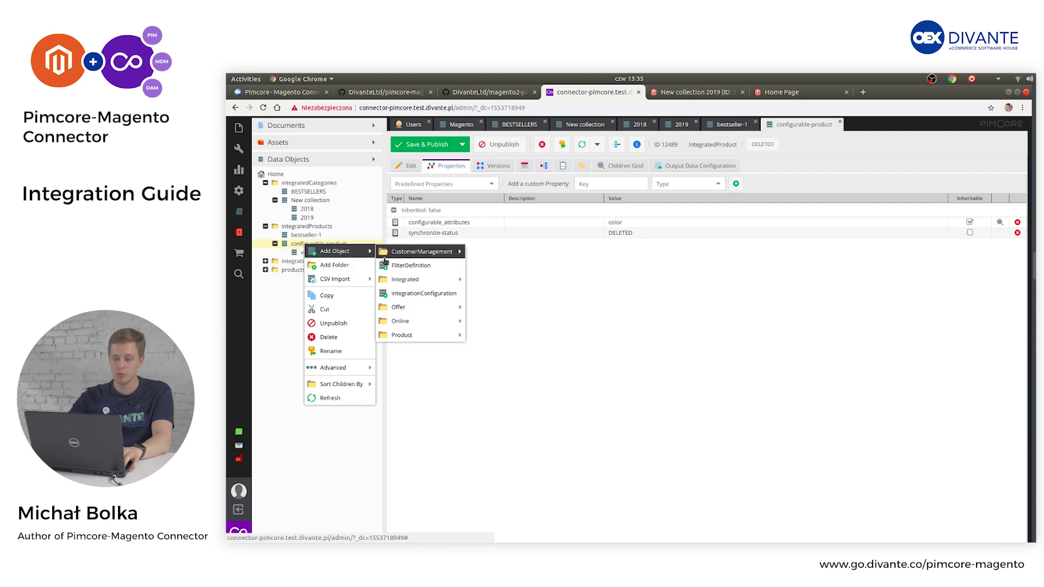
{"action": "mouse_move", "coordinate": [421, 279]}
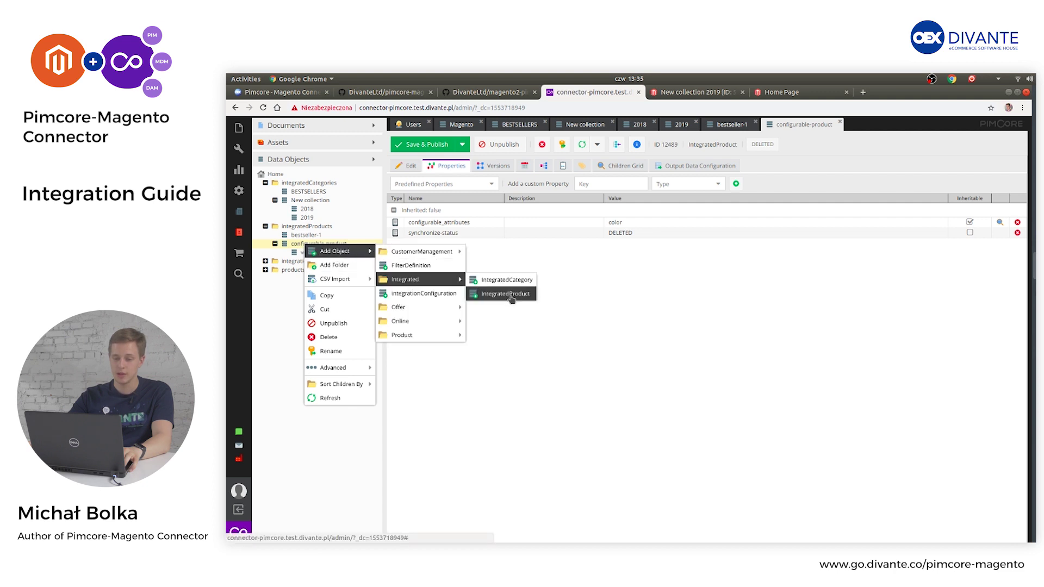
{"action": "left_click", "coordinate": [511, 294]}
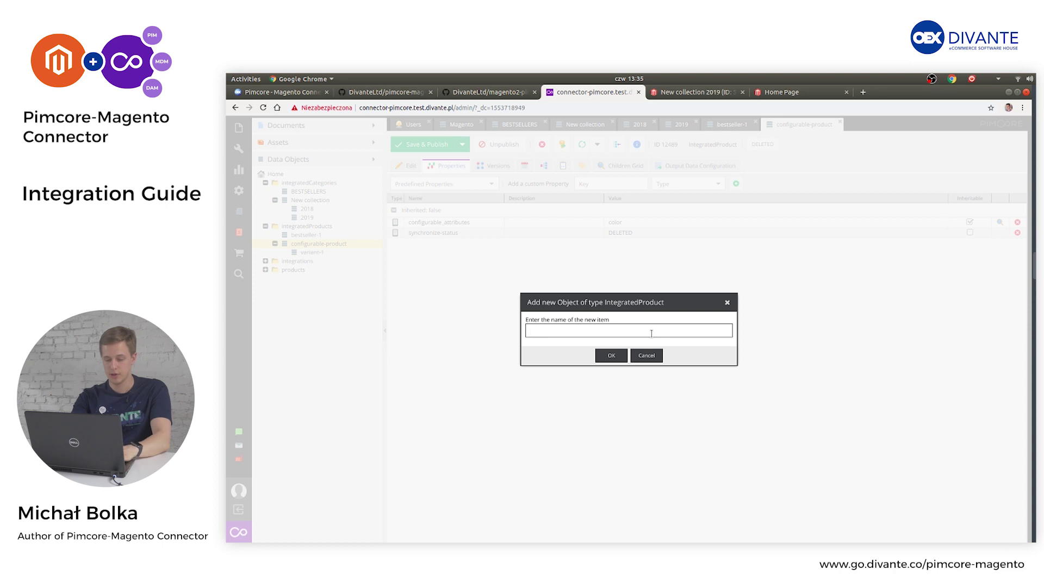
{"action": "type", "text": "variant2"}
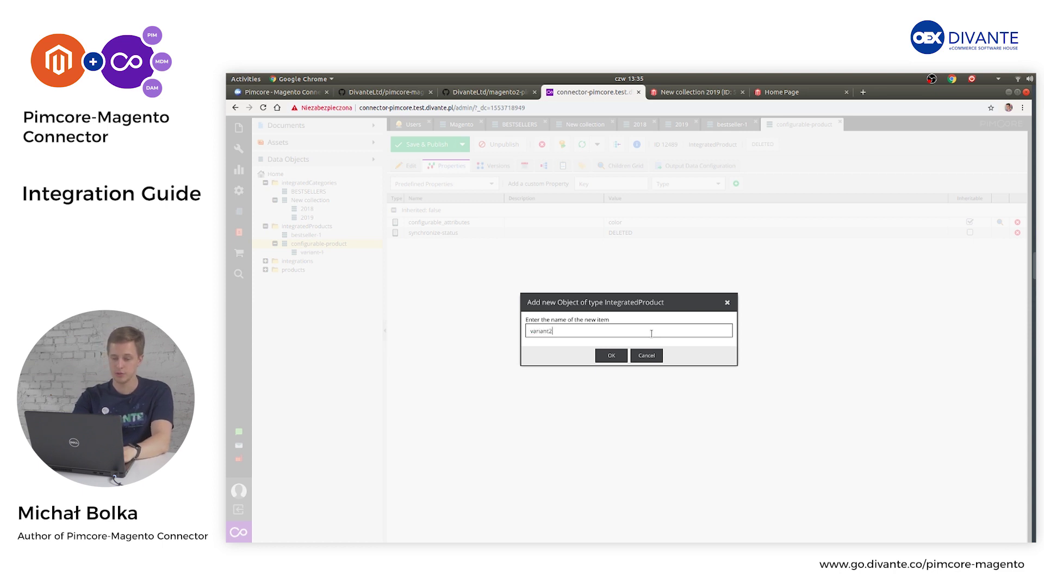
{"action": "key", "text": "Return"}
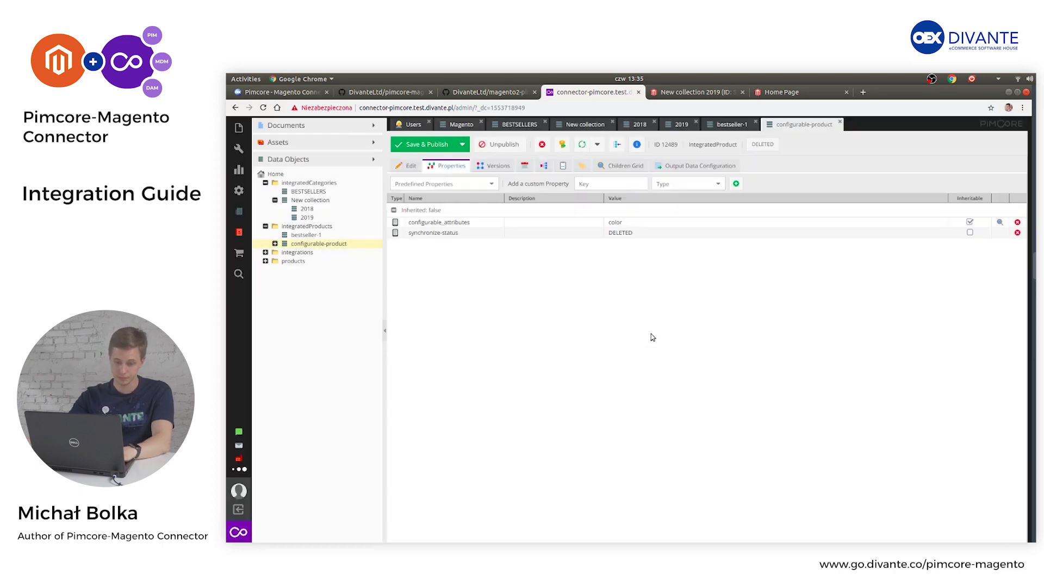
- Edit variant2's name and SEO name, make its url configurable-product-2, and set regular price 125
{"action": "left_click", "coordinate": [546, 254]}
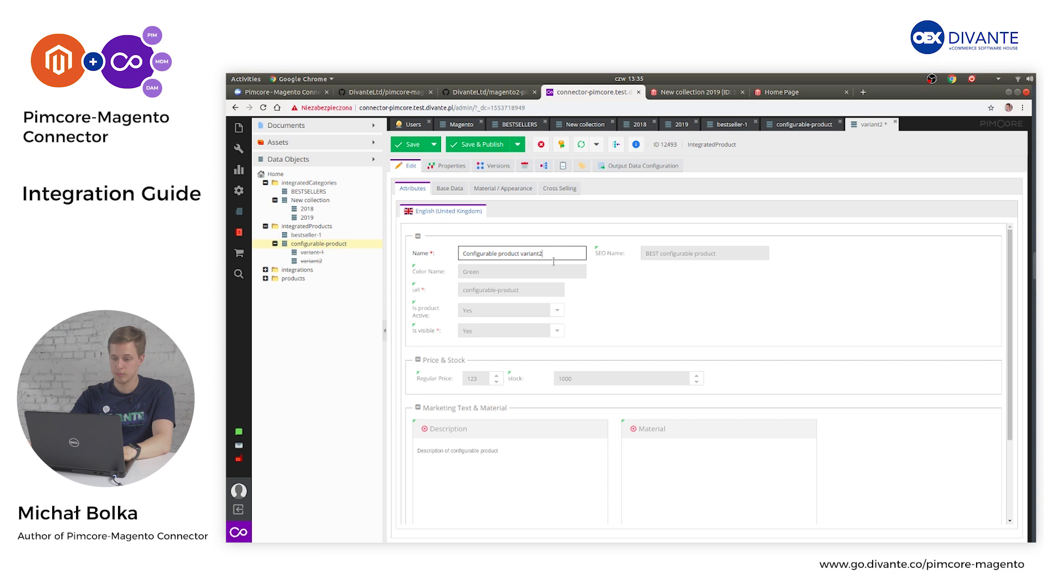
{"action": "left_click", "coordinate": [764, 249]}
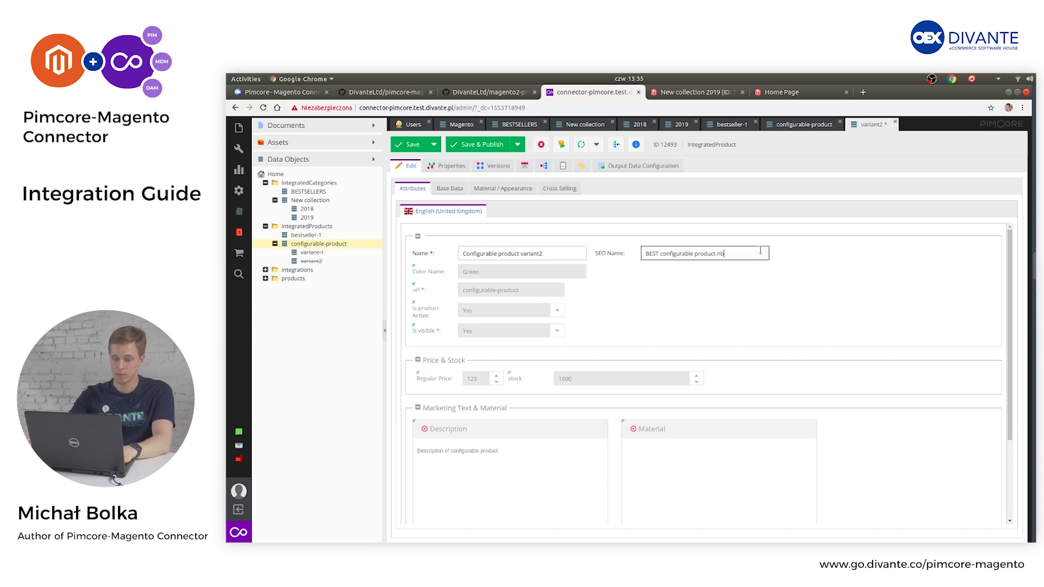
{"action": "left_click", "coordinate": [539, 292]}
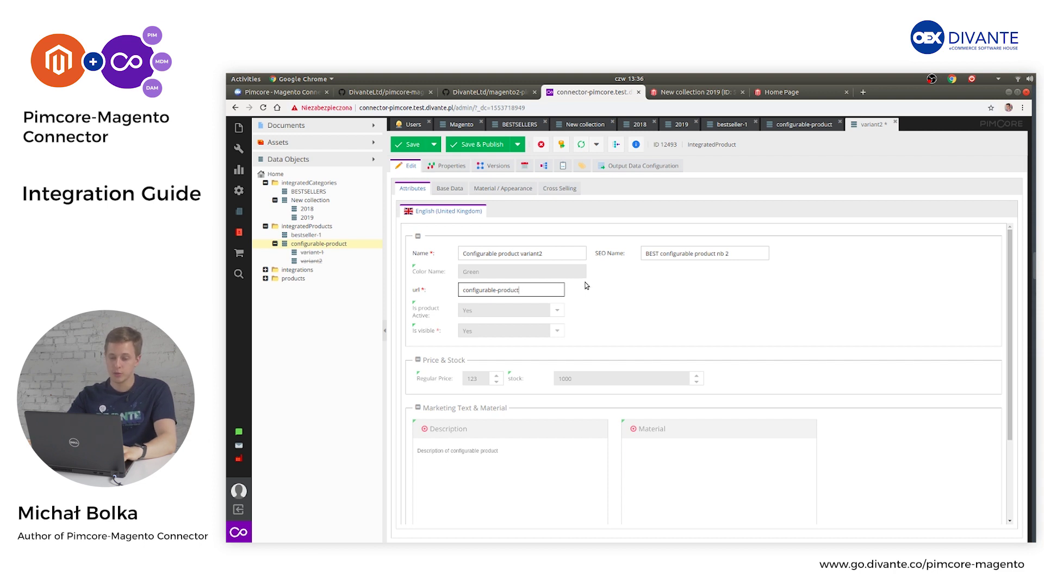
{"action": "type", "text": "-2"}
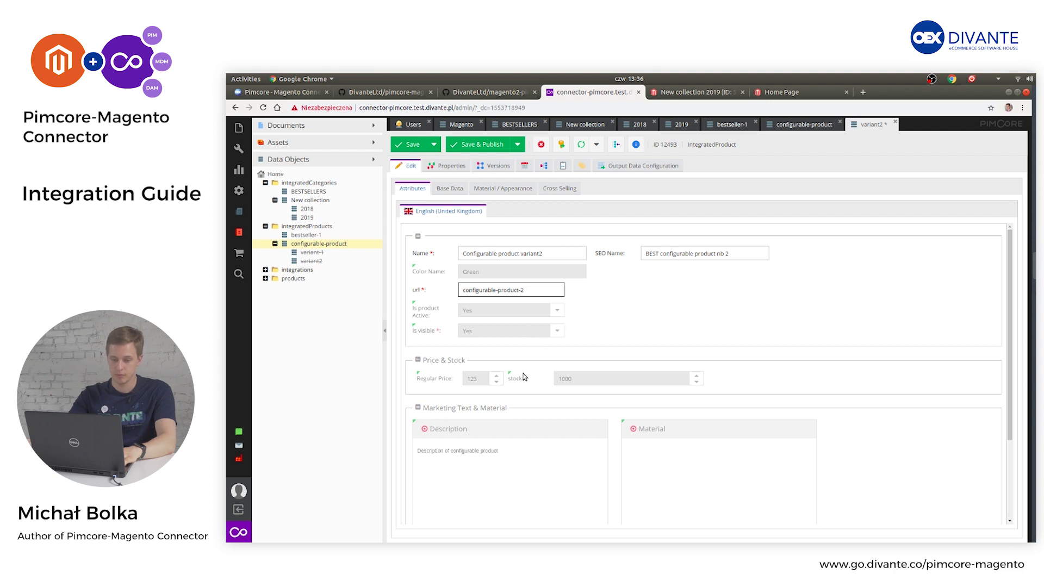
{"action": "left_click", "coordinate": [496, 375]}
{"action": "left_click", "coordinate": [496, 375]}
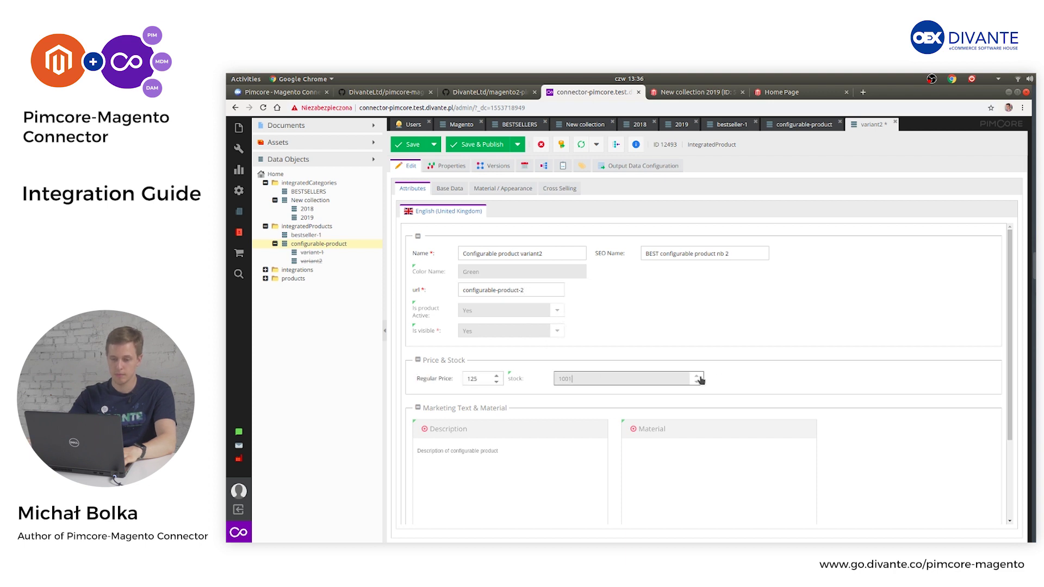
- Change the Base Data EAN-Code to 12322223 and attempt Save & Publish of variant2
{"action": "left_click", "coordinate": [458, 188]}
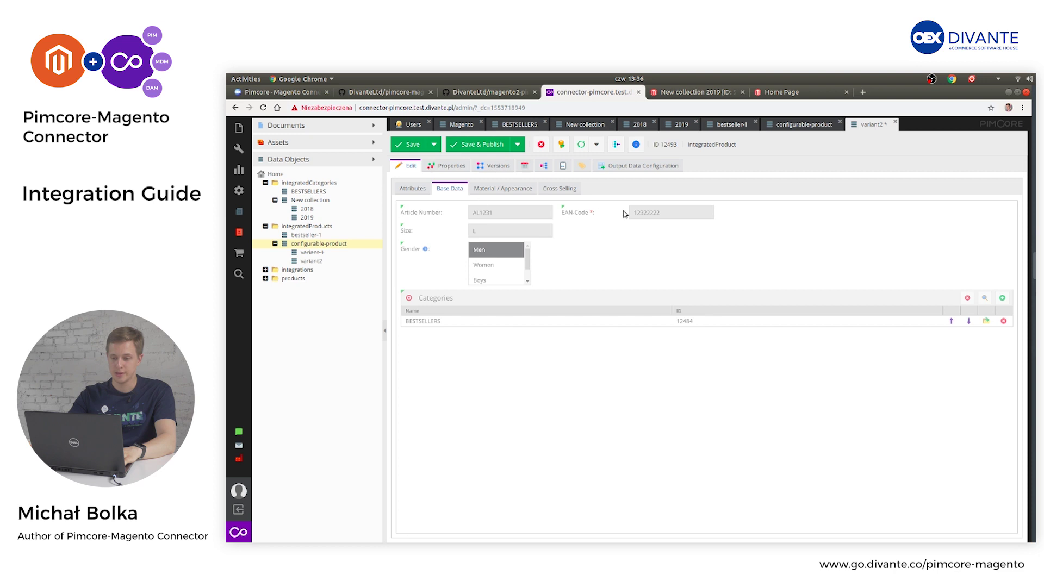
{"action": "left_click", "coordinate": [695, 213]}
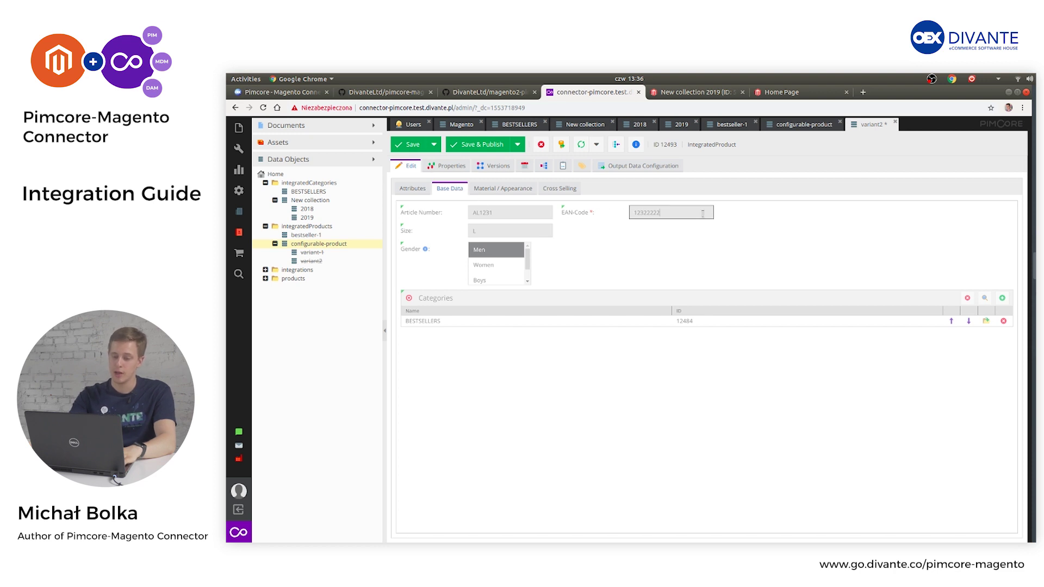
{"action": "key", "text": "BackSpace"}
{"action": "type", "text": "3"}
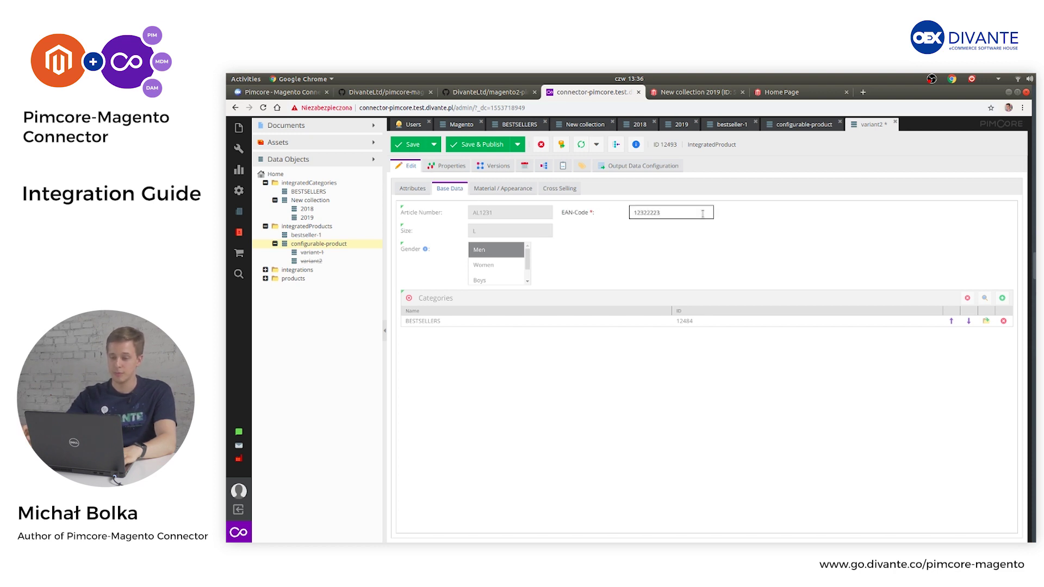
{"action": "left_click", "coordinate": [532, 189]}
{"action": "left_click", "coordinate": [555, 188]}
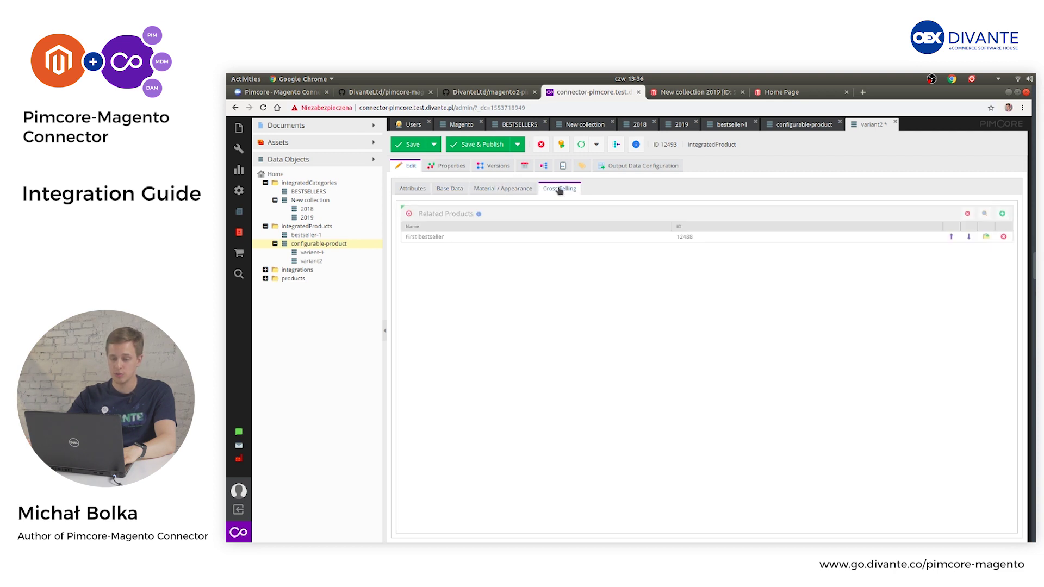
{"action": "left_click", "coordinate": [523, 189]}
{"action": "left_click", "coordinate": [449, 188]}
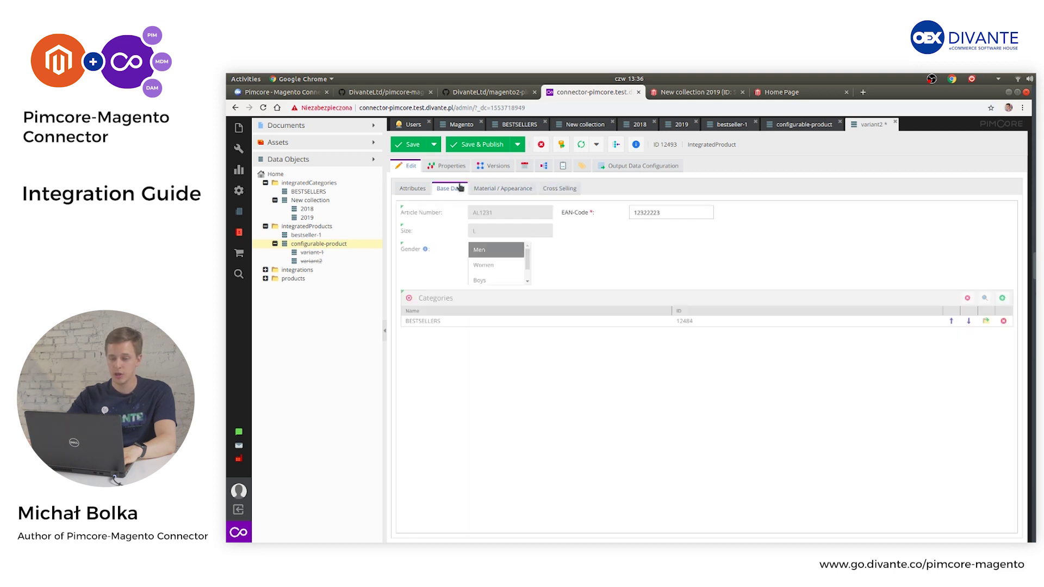
{"action": "left_click", "coordinate": [476, 145]}
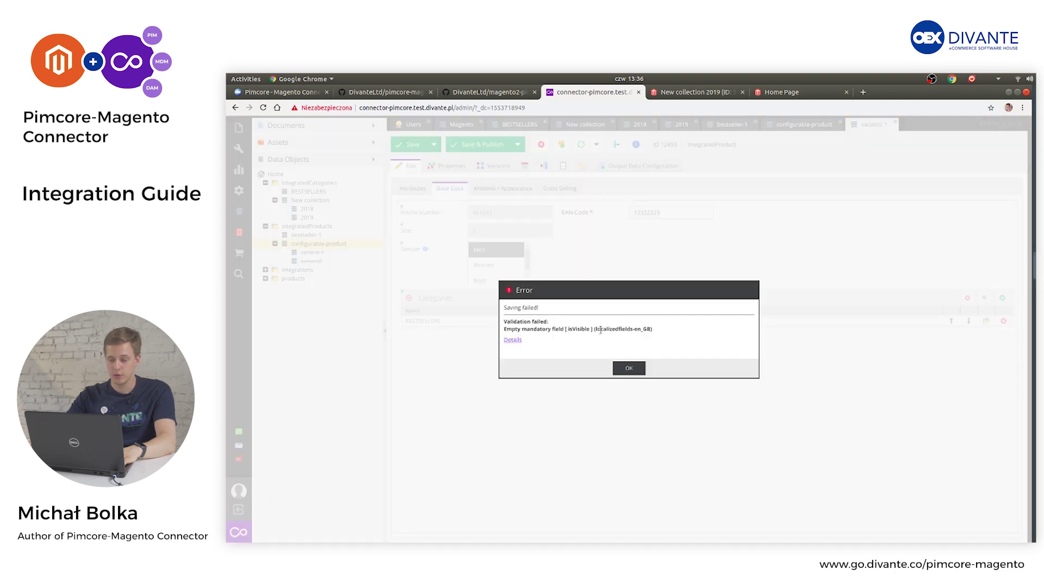
- Dismiss the isVisible error, set Is product Active and Is visible to Yes, and republish variant2
{"action": "left_click", "coordinate": [629, 370]}
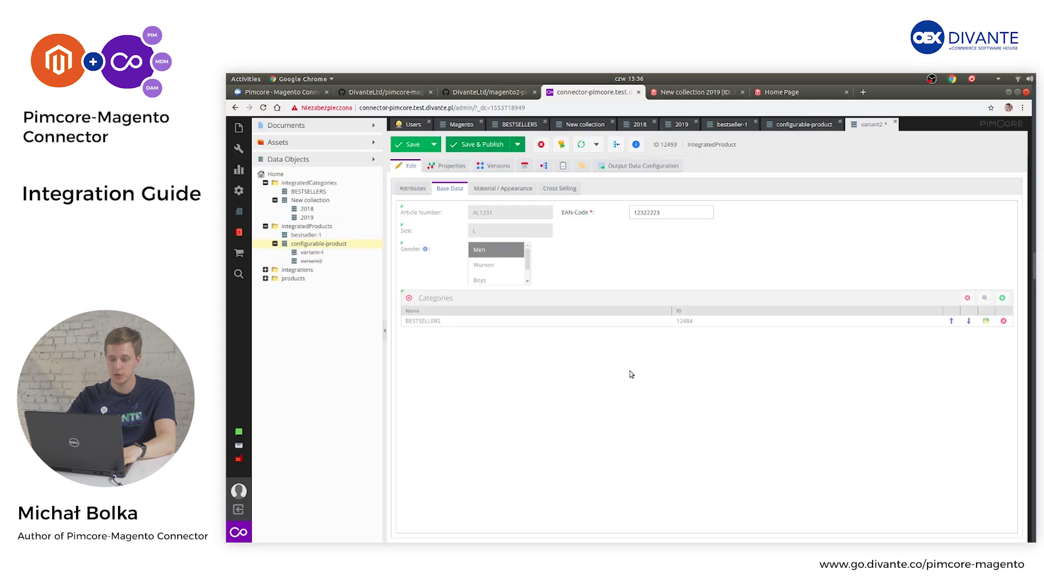
{"action": "left_click", "coordinate": [423, 192]}
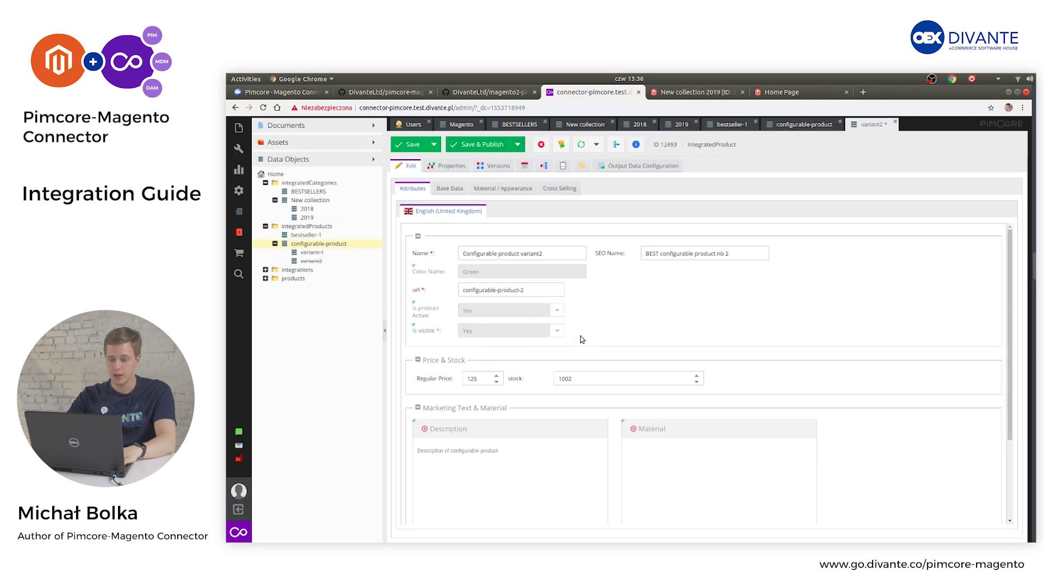
{"action": "left_click", "coordinate": [556, 310]}
{"action": "left_click", "coordinate": [533, 345]}
{"action": "left_click", "coordinate": [539, 313]}
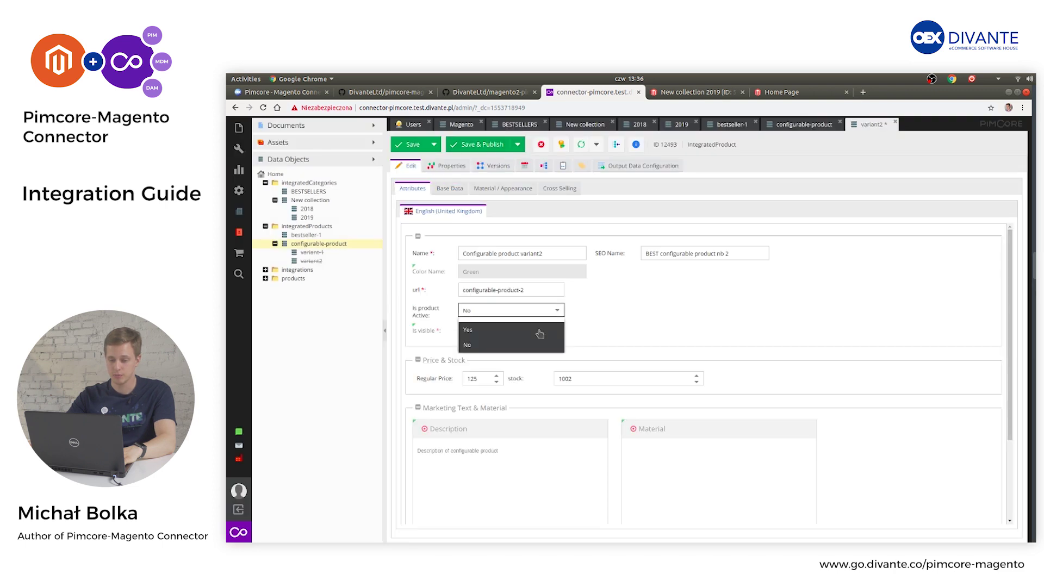
{"action": "left_click", "coordinate": [540, 330]}
{"action": "left_click", "coordinate": [555, 331]}
{"action": "left_click", "coordinate": [544, 350]}
{"action": "left_click", "coordinate": [556, 330]}
{"action": "left_click", "coordinate": [544, 348]}
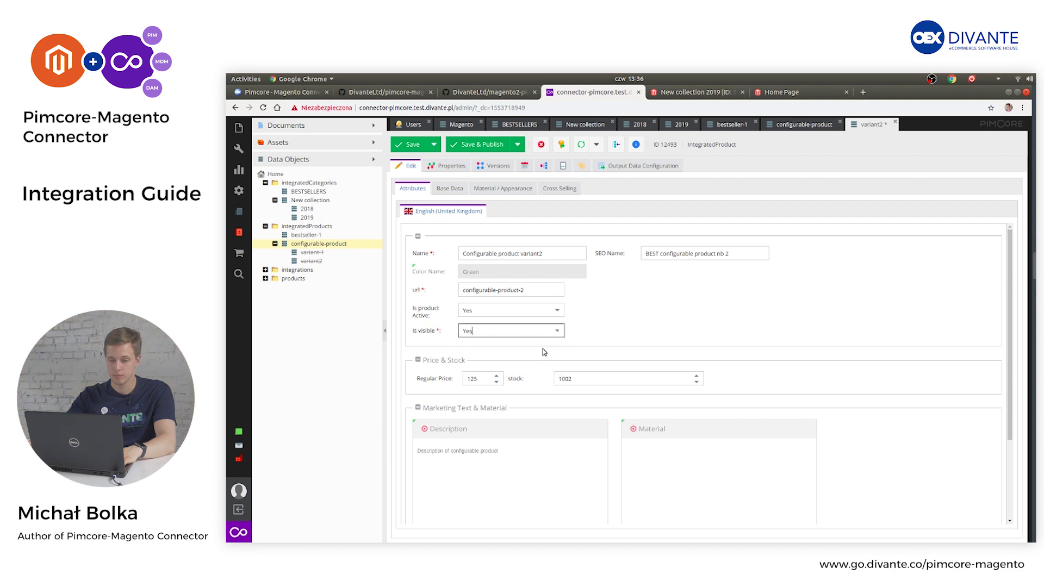
{"action": "left_click", "coordinate": [471, 148]}
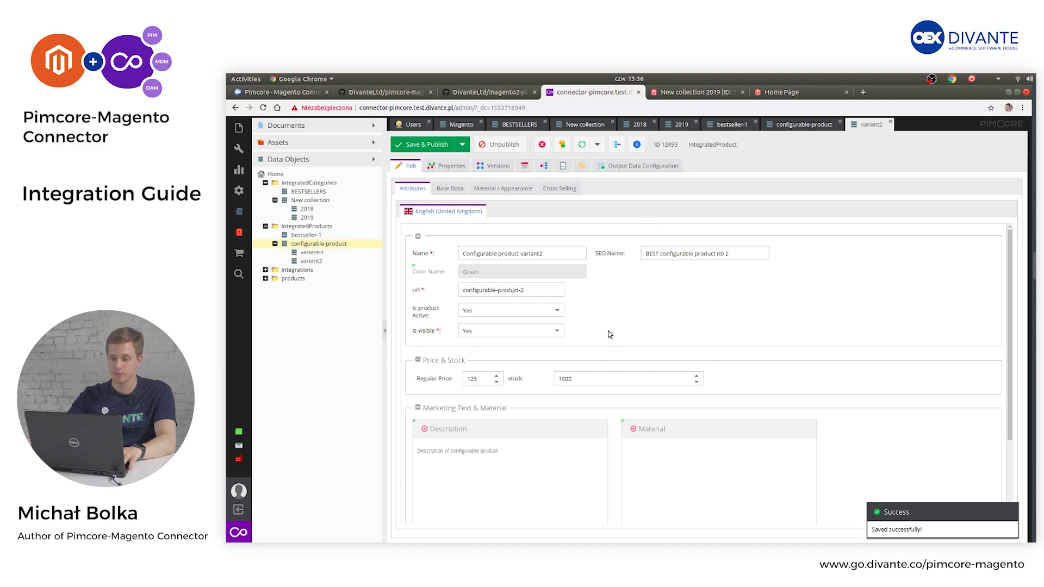
{"action": "key", "text": "F12"}
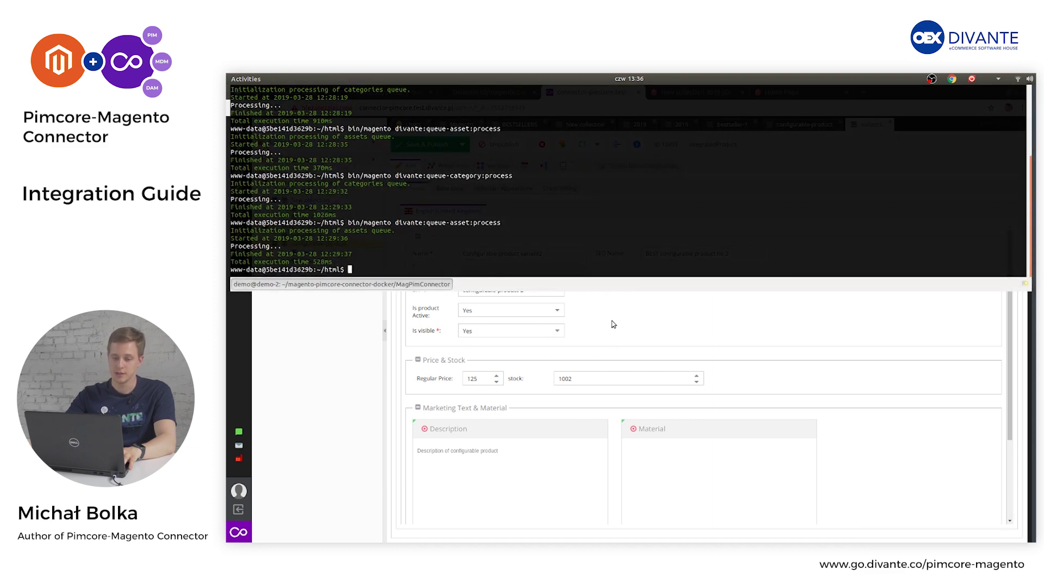
- Run bin/magento divante:queue-product:process by editing the previous queue command
{"action": "key", "text": "Up"}
{"action": "key", "text": "Left"}
{"action": "key", "text": "Left"}
{"action": "key", "text": "Left"}
{"action": "key", "text": "Left"}
{"action": "key", "text": "Left"}
{"action": "key", "text": "Left"}
{"action": "key", "text": "Left"}
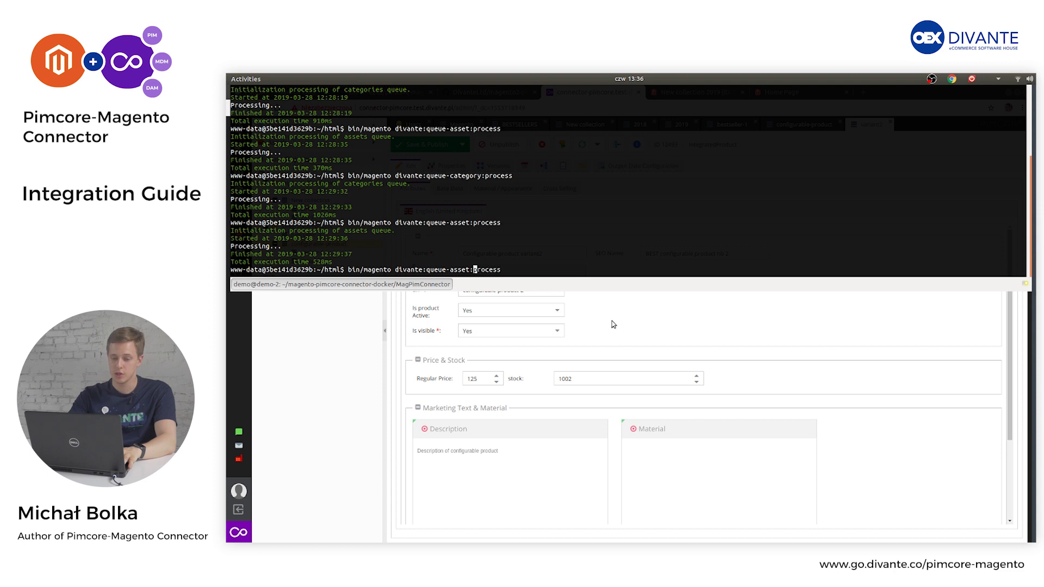
{"action": "key", "text": "BackSpace"}
{"action": "key", "text": "BackSpace"}
{"action": "key", "text": "BackSpace"}
{"action": "key", "text": "BackSpace"}
{"action": "key", "text": "BackSpace"}
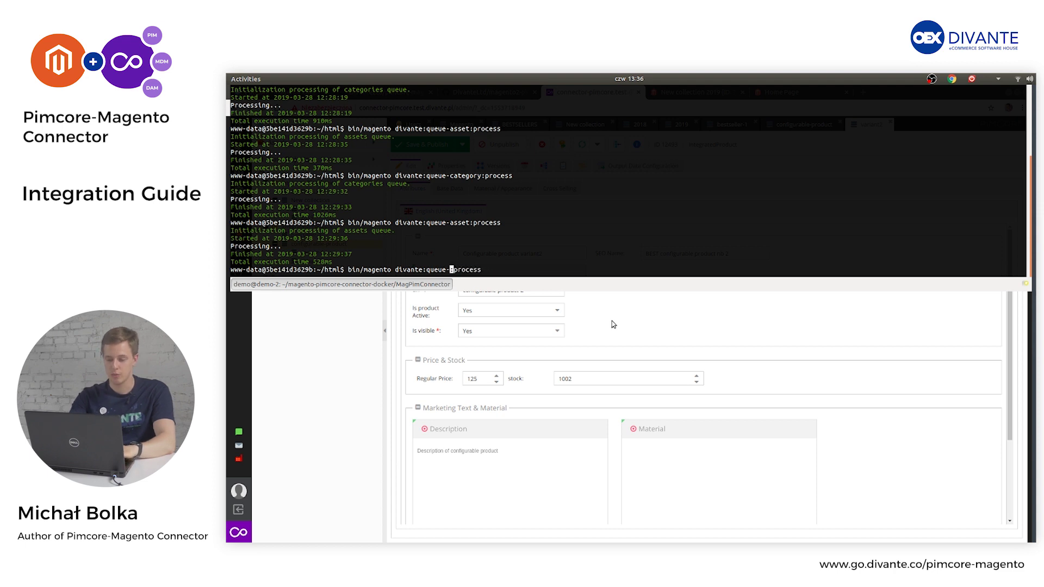
{"action": "type", "text": "product"}
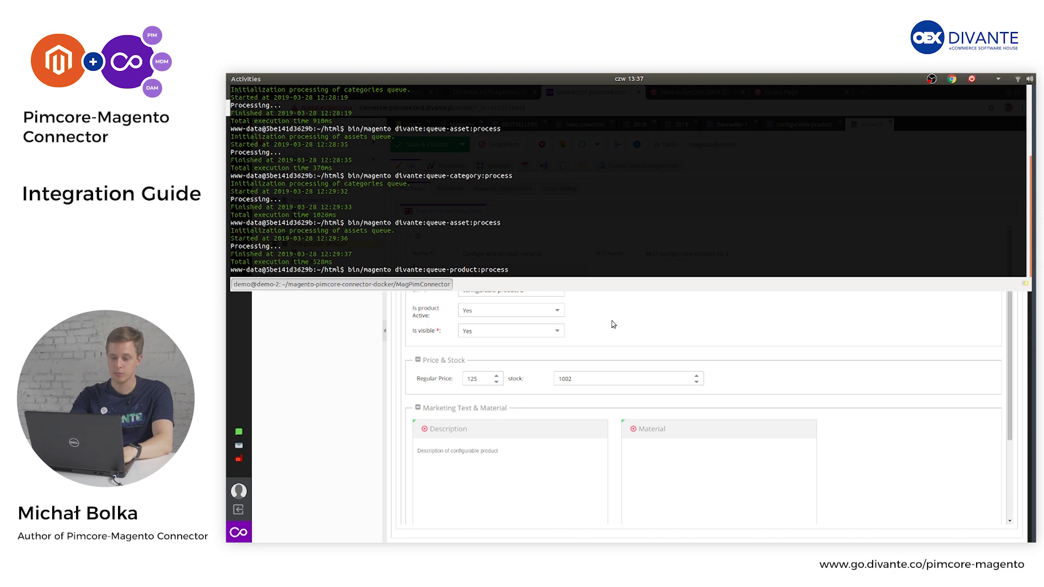
{"action": "key", "text": "Return"}
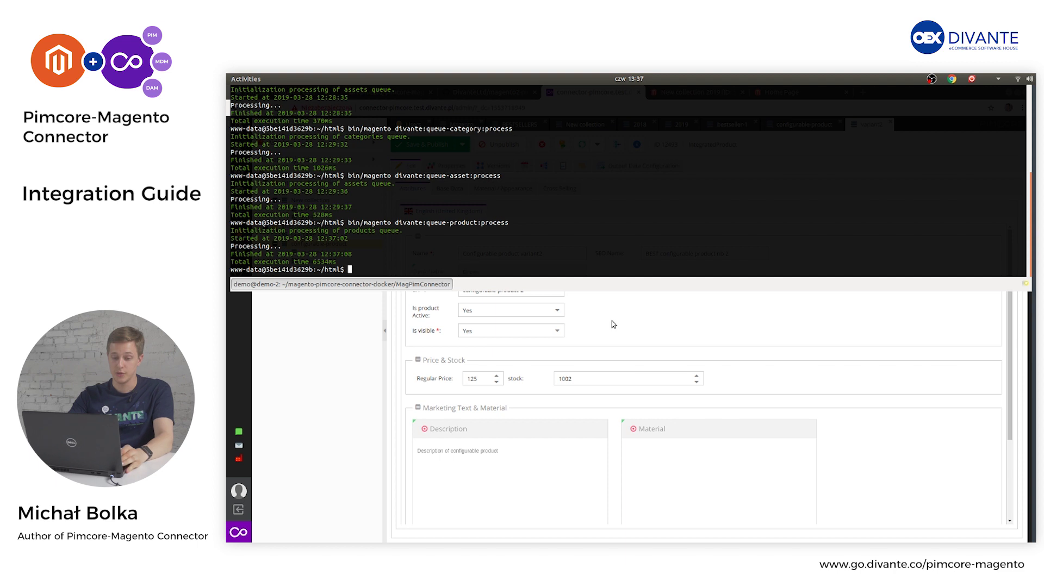
- Run bin/magento divante:queue-asset:process, then hide the drop-down terminal
{"action": "key", "text": "Up"}
{"action": "key", "text": "Left"}
{"action": "key", "text": "Left"}
{"action": "key", "text": "Left"}
{"action": "key", "text": "Left"}
{"action": "key", "text": "Left"}
{"action": "key", "text": "Left"}
{"action": "key", "text": "Left"}
{"action": "key", "text": "Left"}
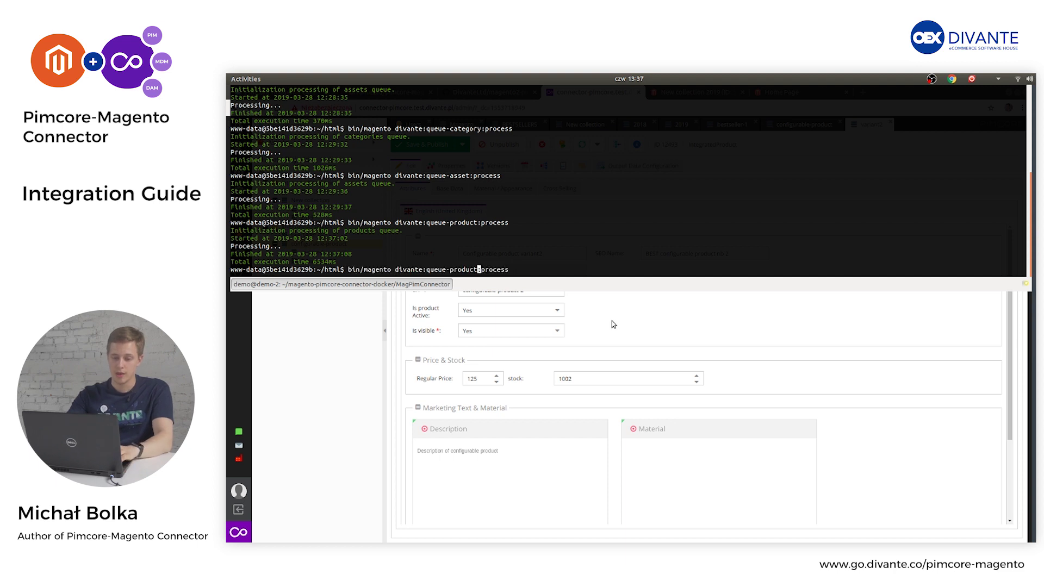
{"action": "key", "text": "BackSpace"}
{"action": "key", "text": "BackSpace"}
{"action": "key", "text": "BackSpace"}
{"action": "key", "text": "BackSpace"}
{"action": "key", "text": "BackSpace"}
{"action": "key", "text": "BackSpace"}
{"action": "key", "text": "BackSpace"}
{"action": "type", "text": "ace"}
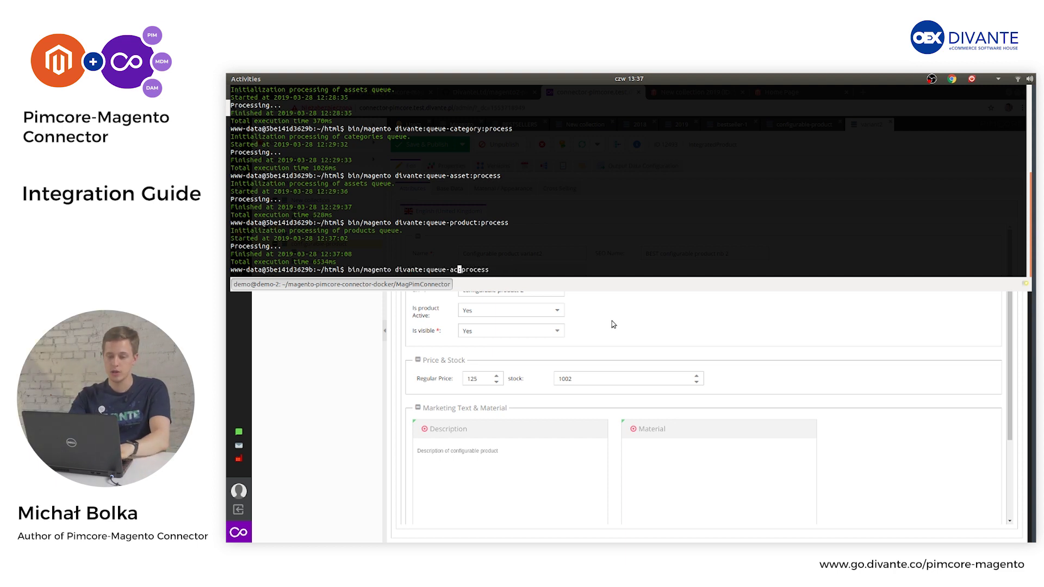
{"action": "key", "text": "BackSpace"}
{"action": "key", "text": "BackSpace"}
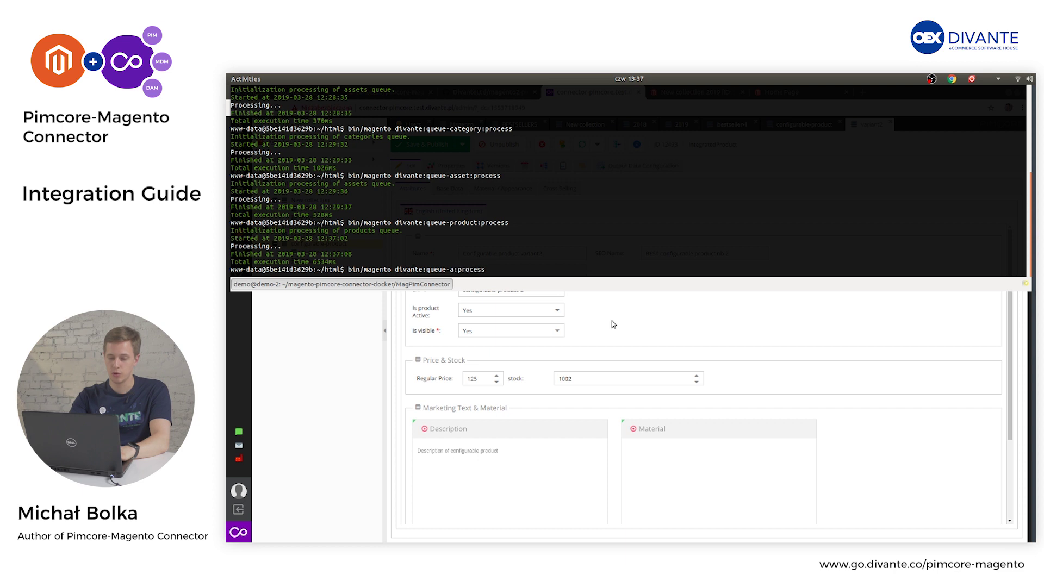
{"action": "type", "text": "sess"}
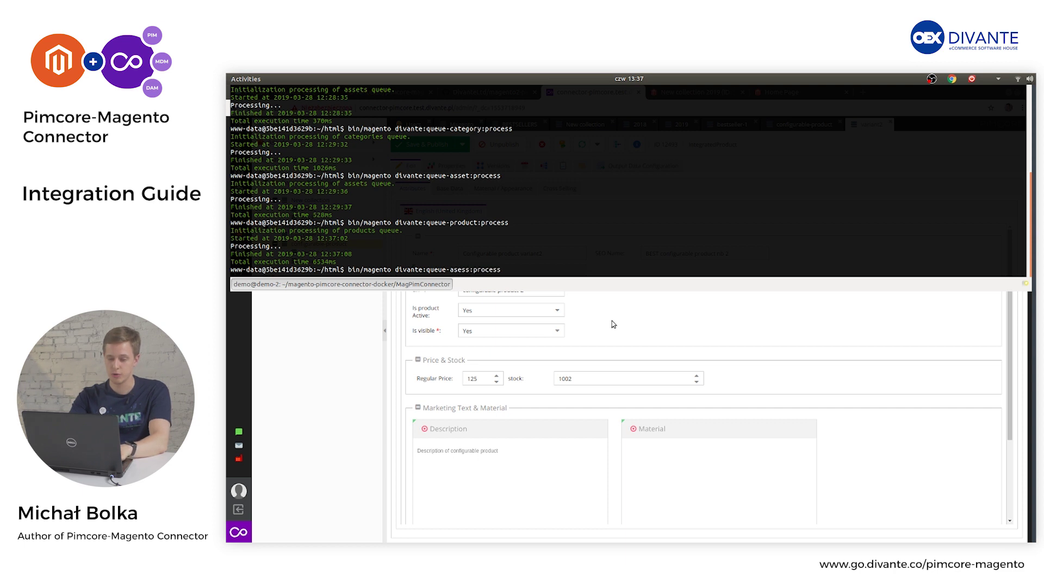
{"action": "type", "text": "t"}
{"action": "key", "text": "BackSpace"}
{"action": "key", "text": "BackSpace"}
{"action": "key", "text": "BackSpace"}
{"action": "key", "text": "BackSpace"}
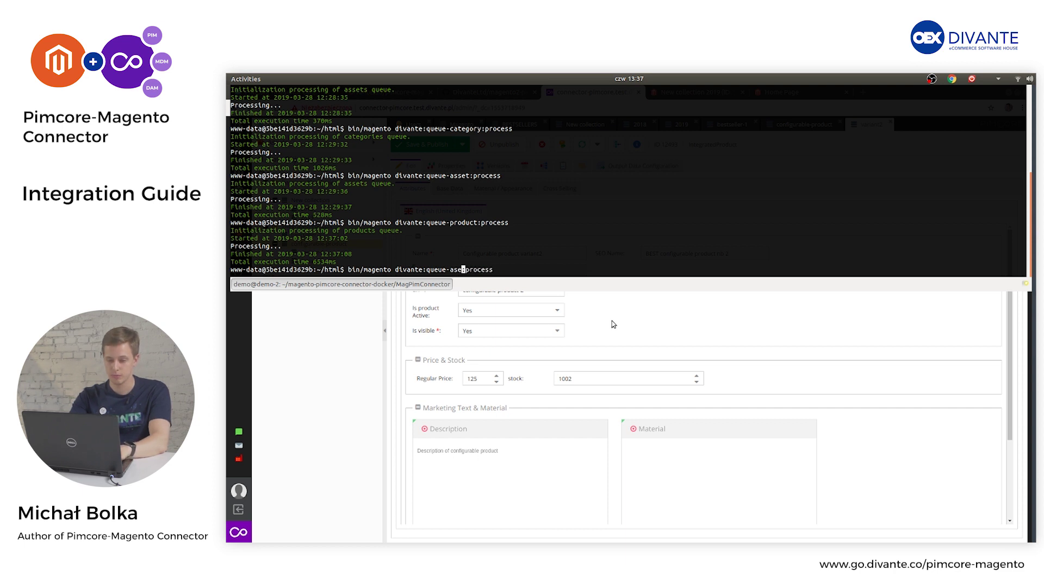
{"action": "type", "text": "set"}
{"action": "key", "text": "Return"}
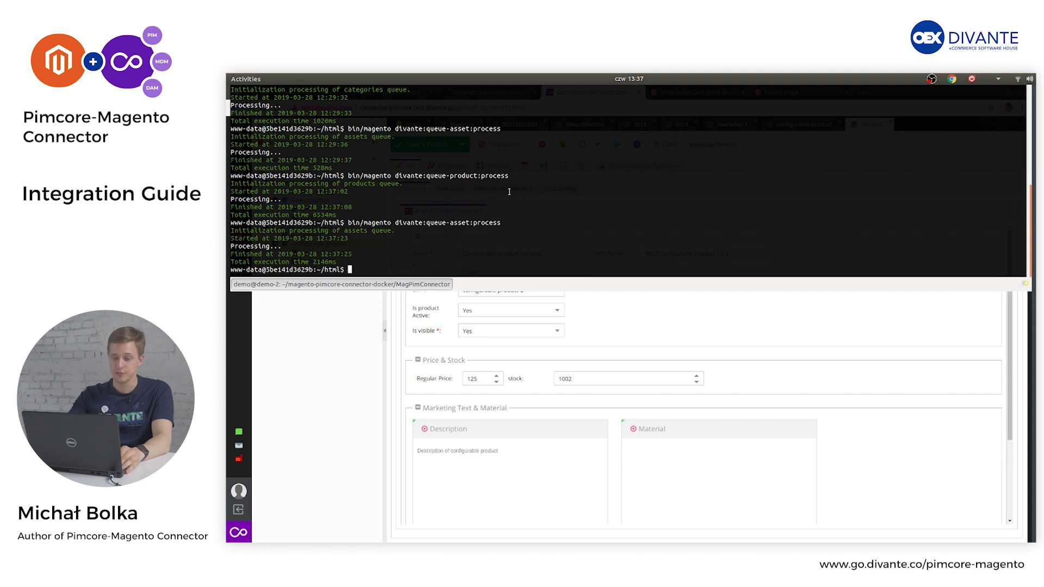
{"action": "key", "text": "F12"}
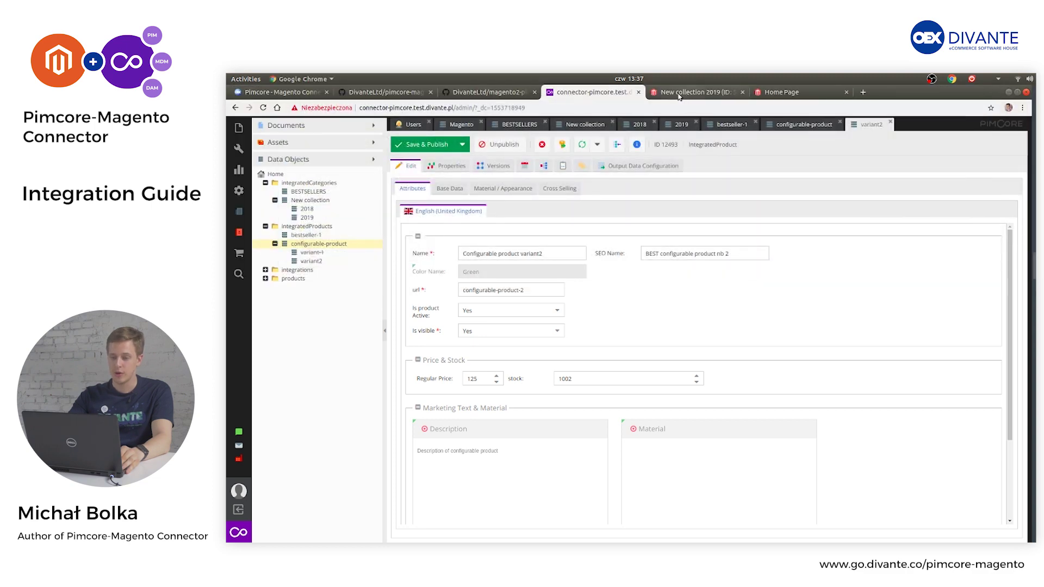
- Open the First bestseller product (ID 966) from Magento's Catalog > Products grid
{"action": "left_click", "coordinate": [710, 92]}
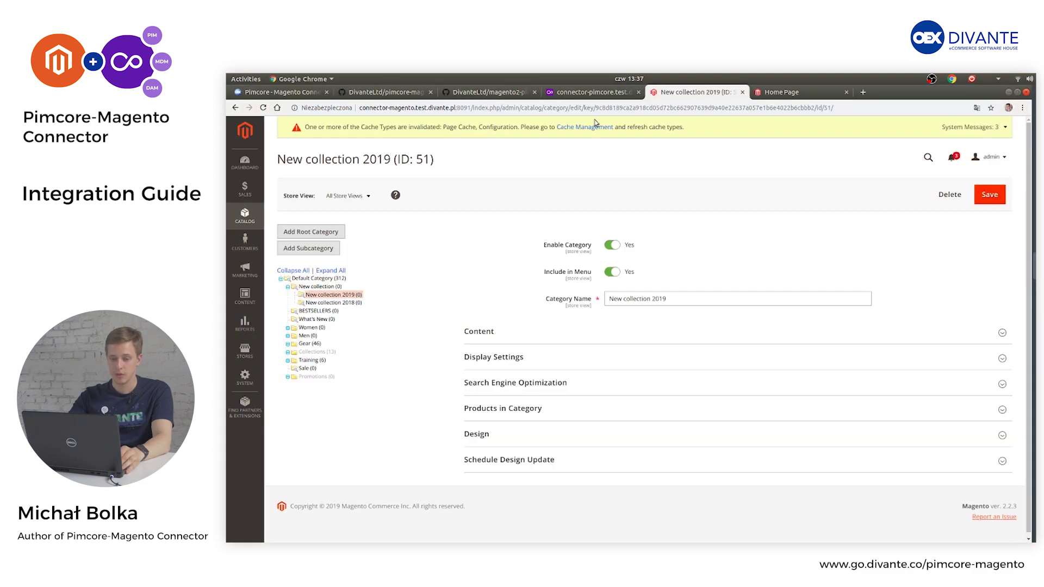
{"action": "left_click", "coordinate": [251, 215]}
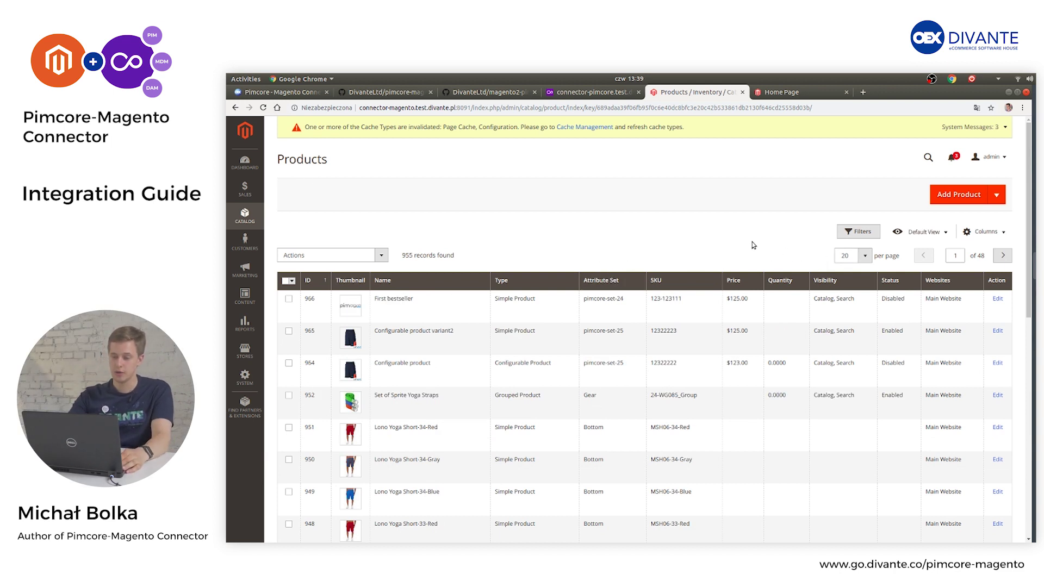
{"action": "left_click", "coordinate": [440, 306]}
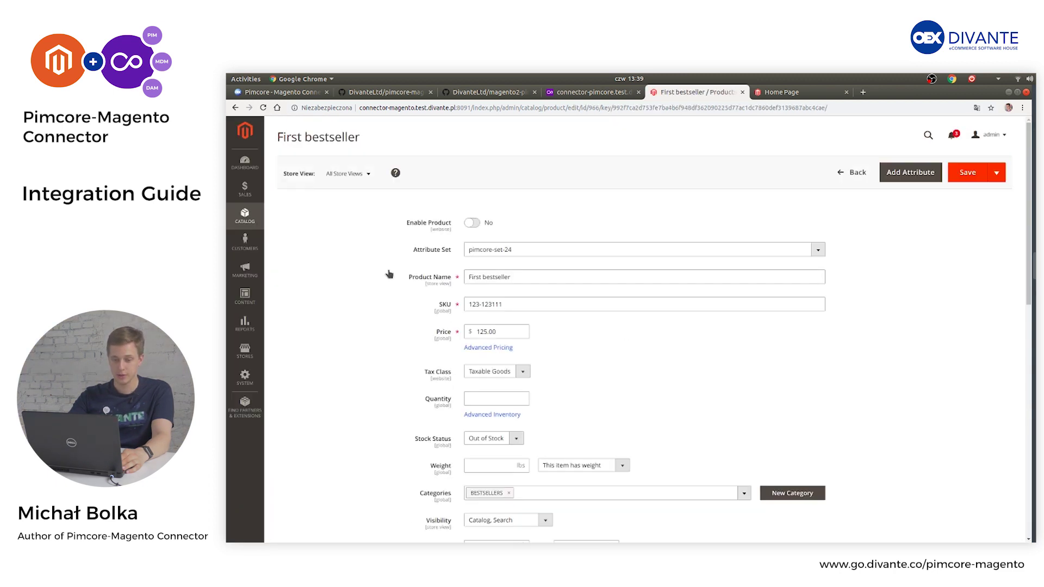
- Review First bestseller's expanded Pimcore attribute section, then go back to the Products grid
{"action": "scroll", "coordinate": [448, 279], "scroll_direction": "down", "scroll_amount": 5}
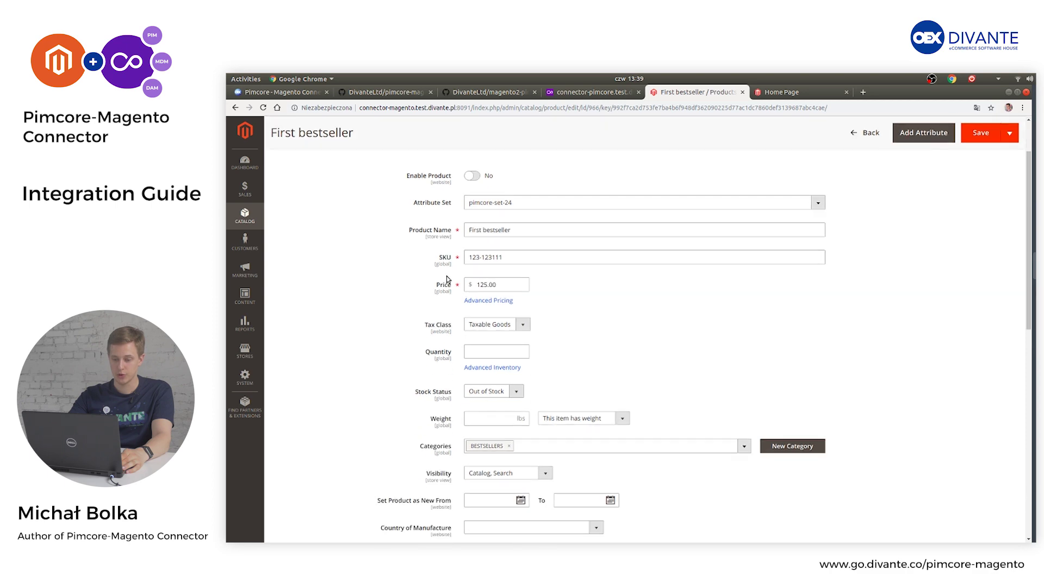
{"action": "scroll", "coordinate": [450, 279], "scroll_direction": "up", "scroll_amount": 4}
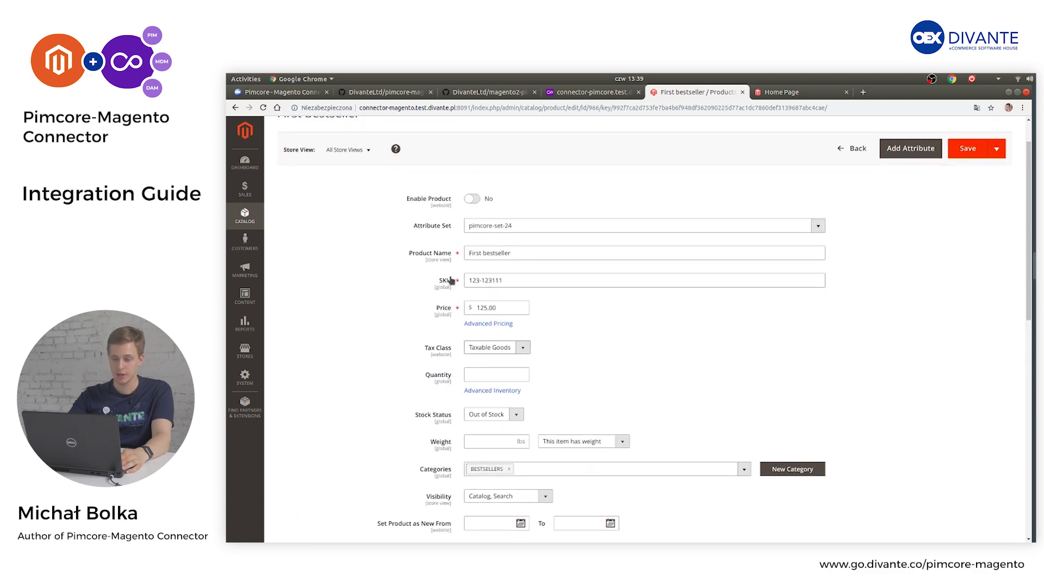
{"action": "scroll", "coordinate": [450, 280], "scroll_direction": "down", "scroll_amount": 8}
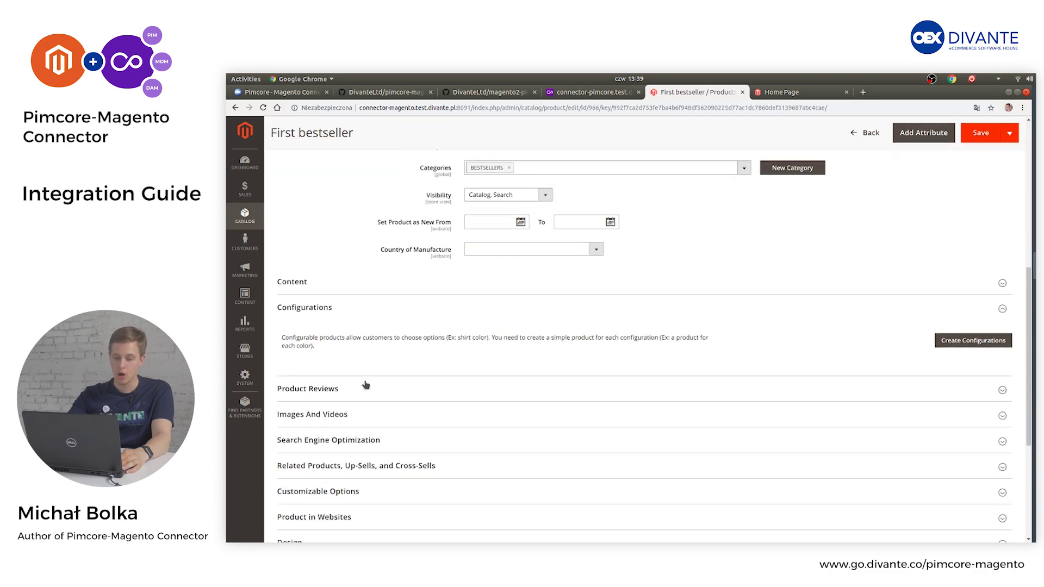
{"action": "scroll", "coordinate": [351, 420], "scroll_direction": "down", "scroll_amount": 2}
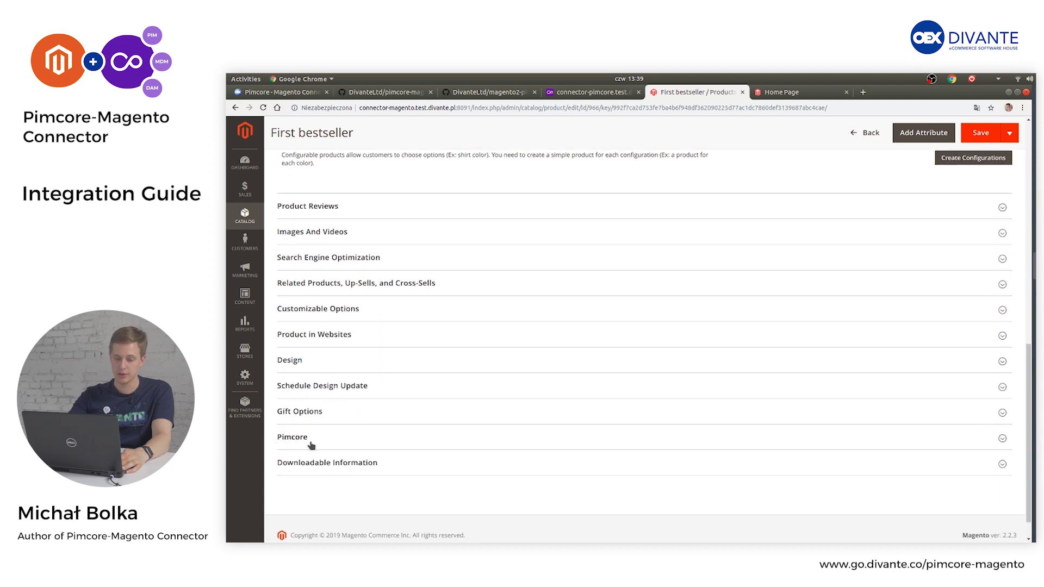
{"action": "left_click", "coordinate": [311, 441]}
{"action": "scroll", "coordinate": [405, 396], "scroll_direction": "down", "scroll_amount": 4}
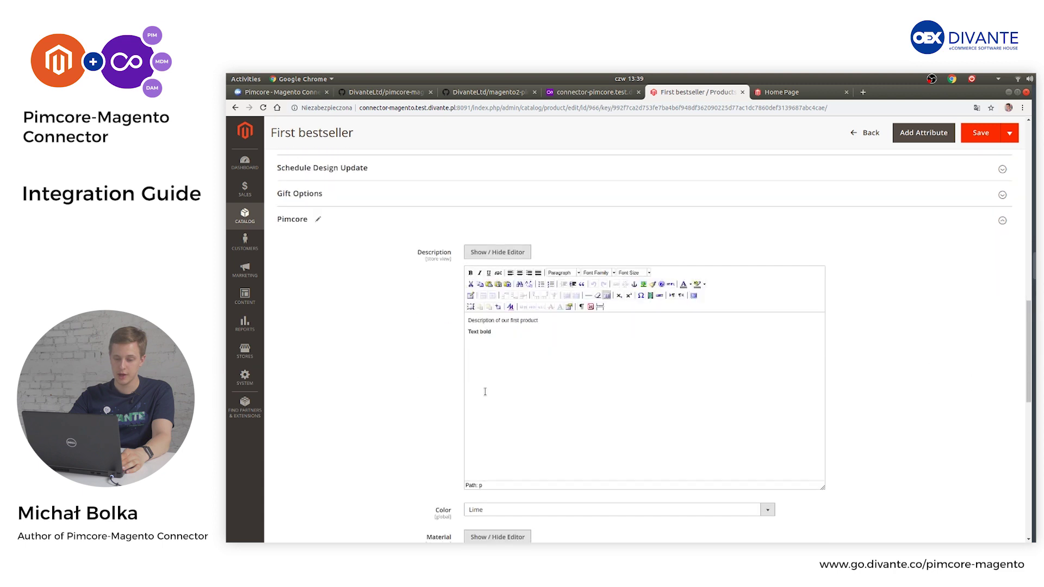
{"action": "scroll", "coordinate": [485, 392], "scroll_direction": "down", "scroll_amount": 7}
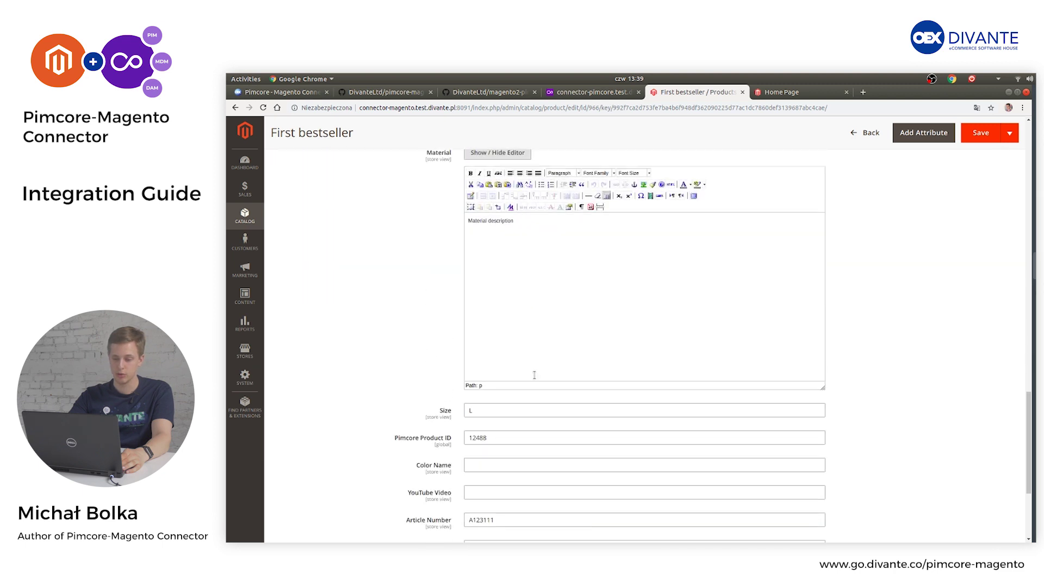
{"action": "scroll", "coordinate": [534, 375], "scroll_direction": "down", "scroll_amount": 3}
{"action": "scroll", "coordinate": [808, 231], "scroll_direction": "up", "scroll_amount": 3}
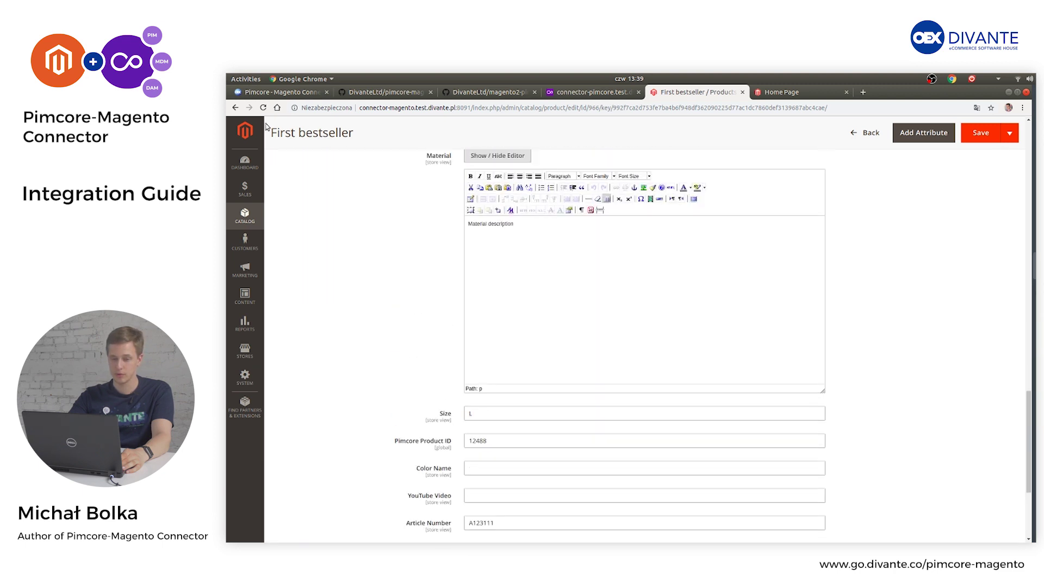
{"action": "left_click", "coordinate": [236, 108]}
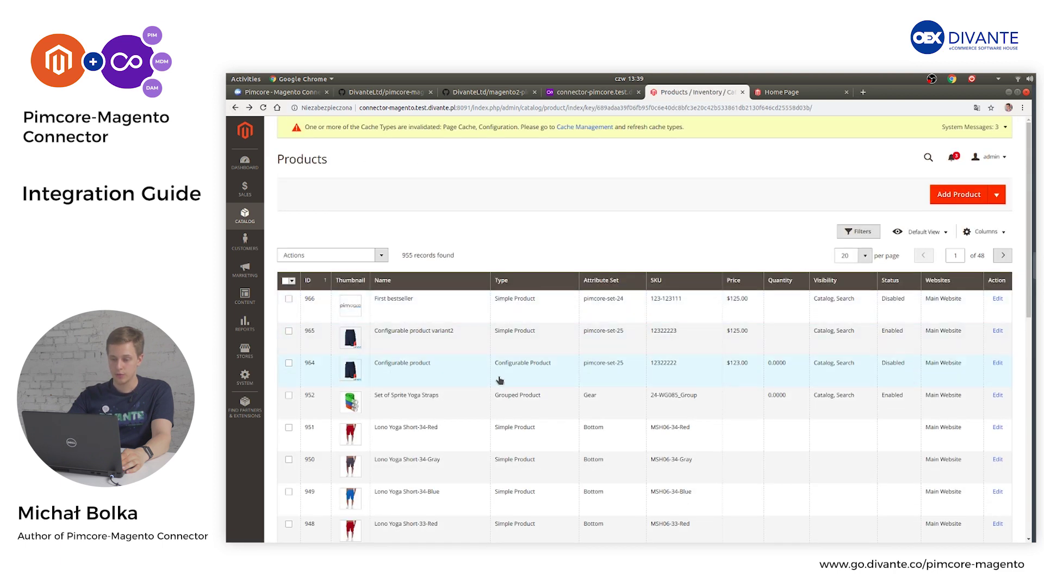
- Open Configurable product (ID 964) and show Current Variations listing variant2 with Color Red, $125.00
{"action": "left_click", "coordinate": [506, 379]}
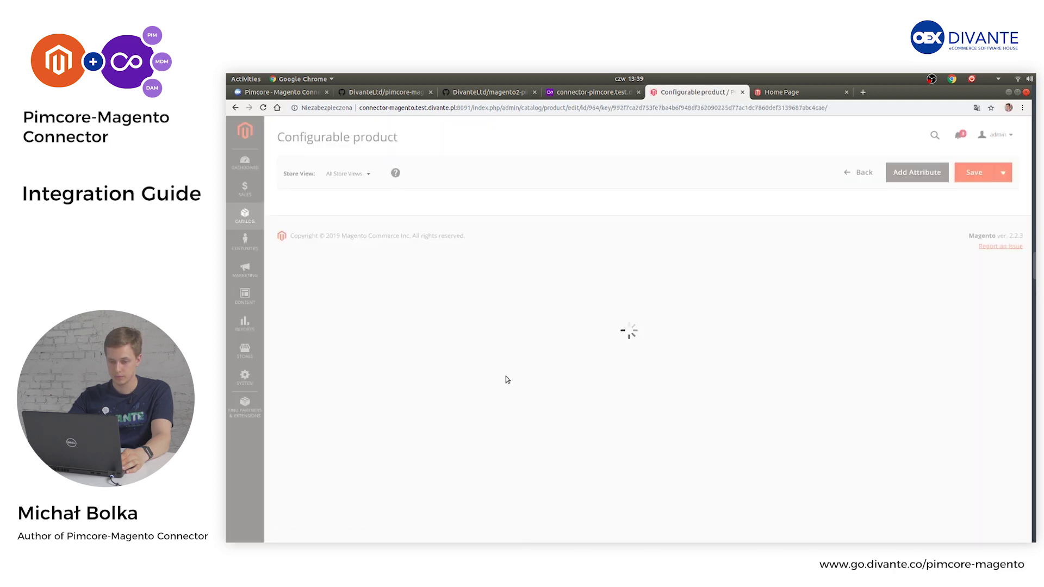
{"action": "scroll", "coordinate": [541, 359], "scroll_direction": "down", "scroll_amount": 3}
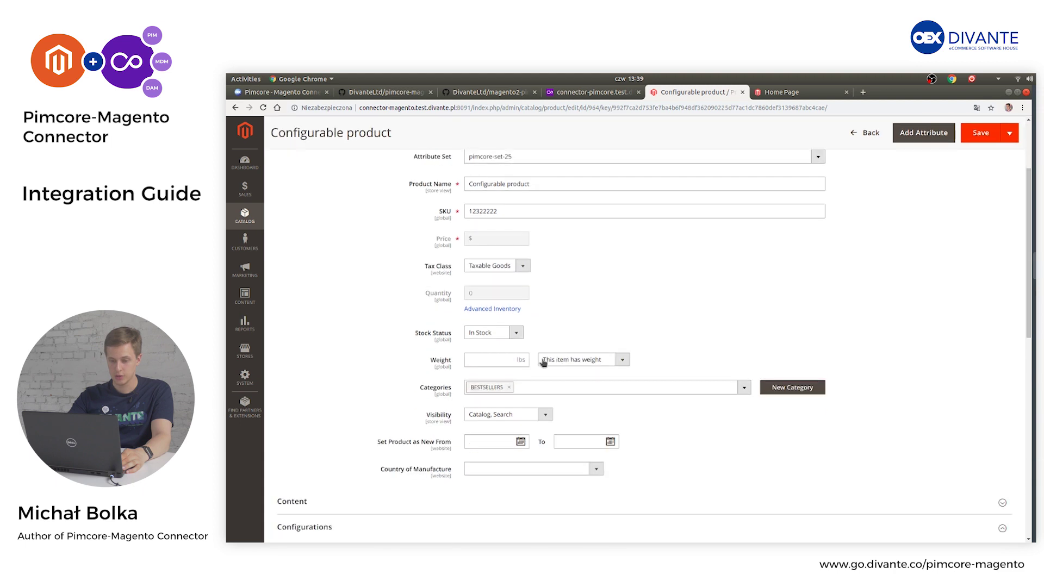
{"action": "scroll", "coordinate": [519, 396], "scroll_direction": "down", "scroll_amount": 5}
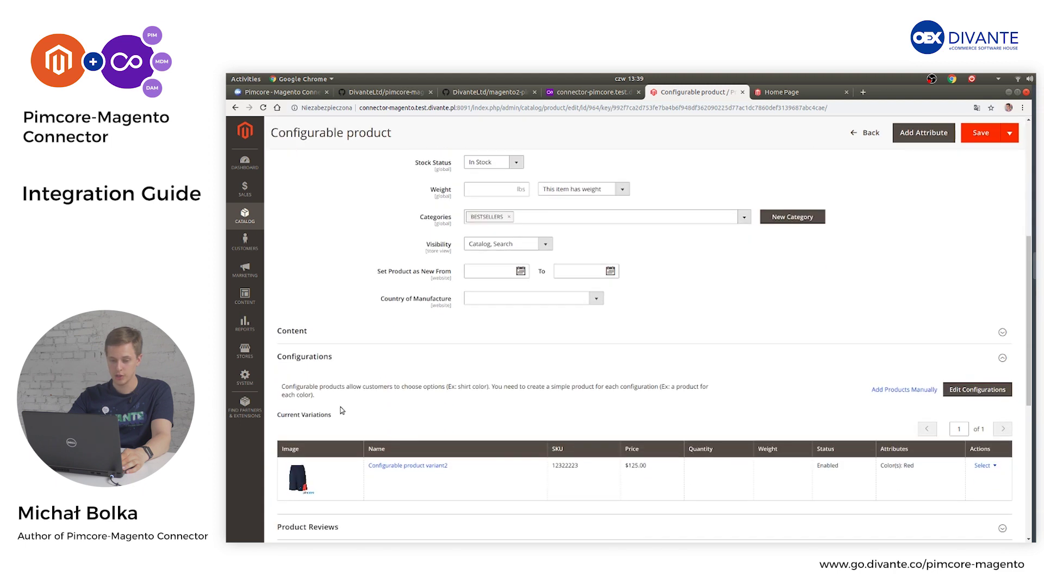